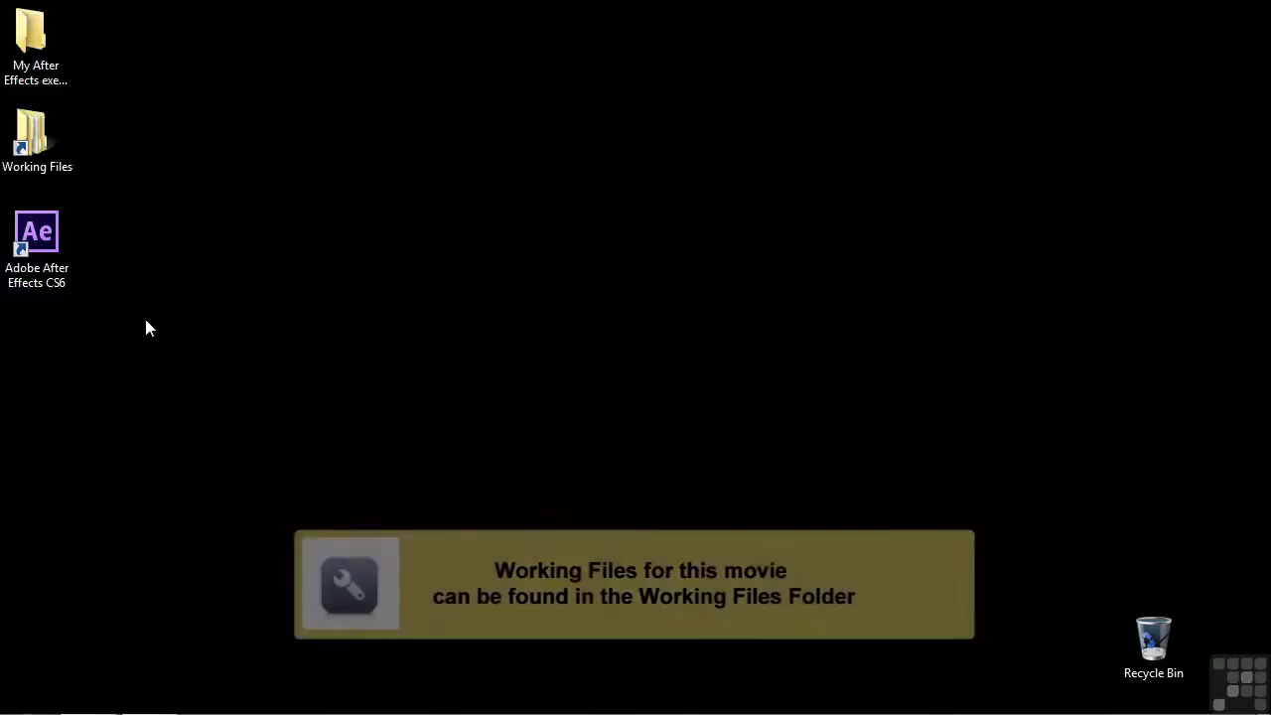
Launch After Effects and create a new composition with the HDTV 1080 29.97 preset
double_click(37, 248)
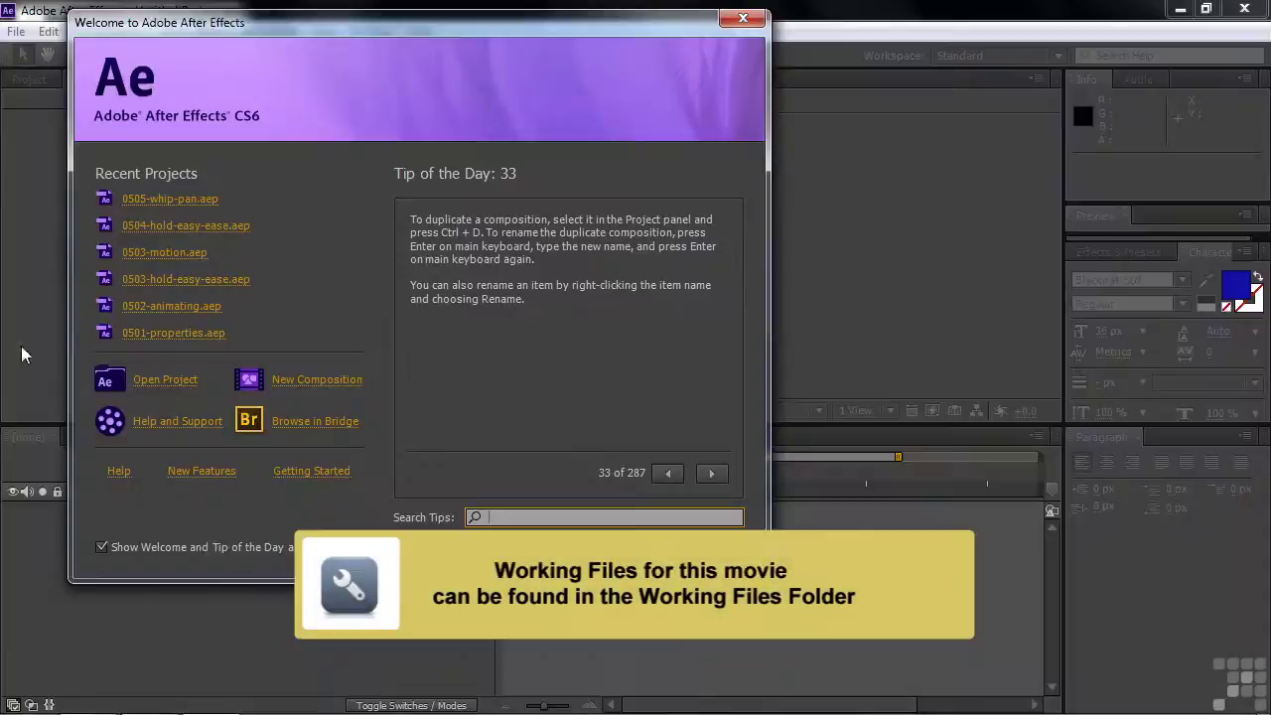
left_click(289, 379)
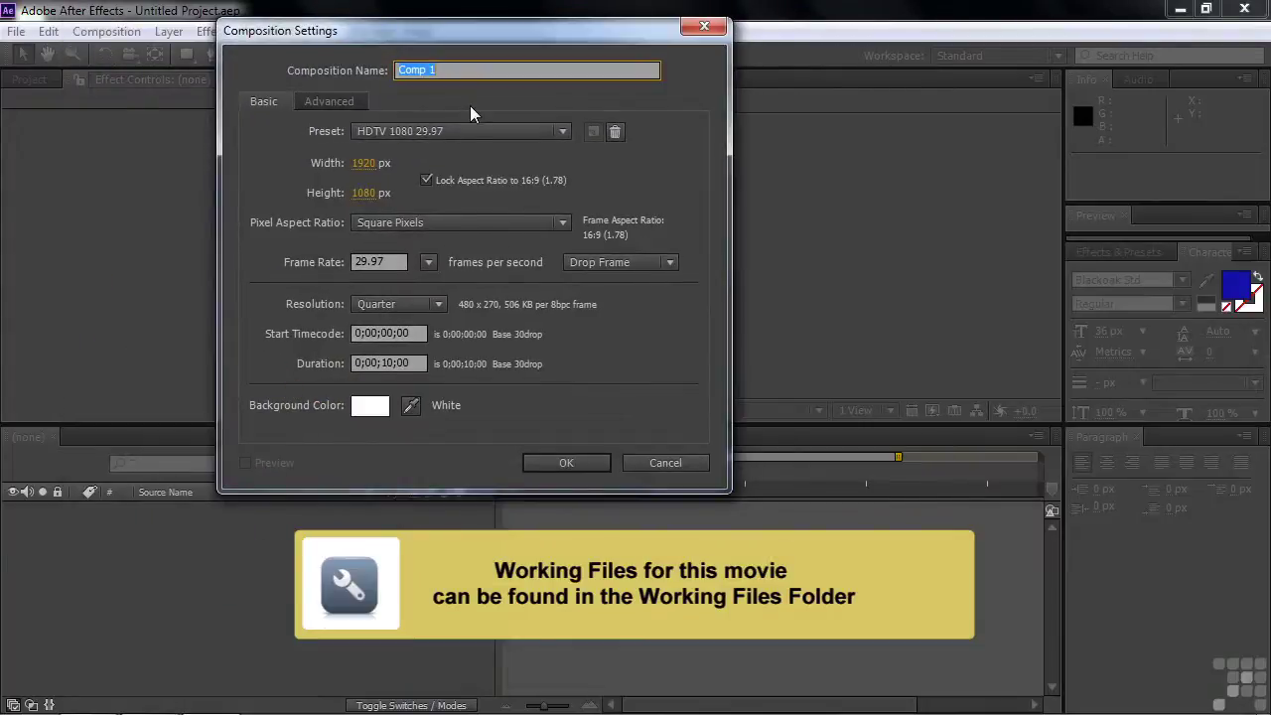
left_click(567, 463)
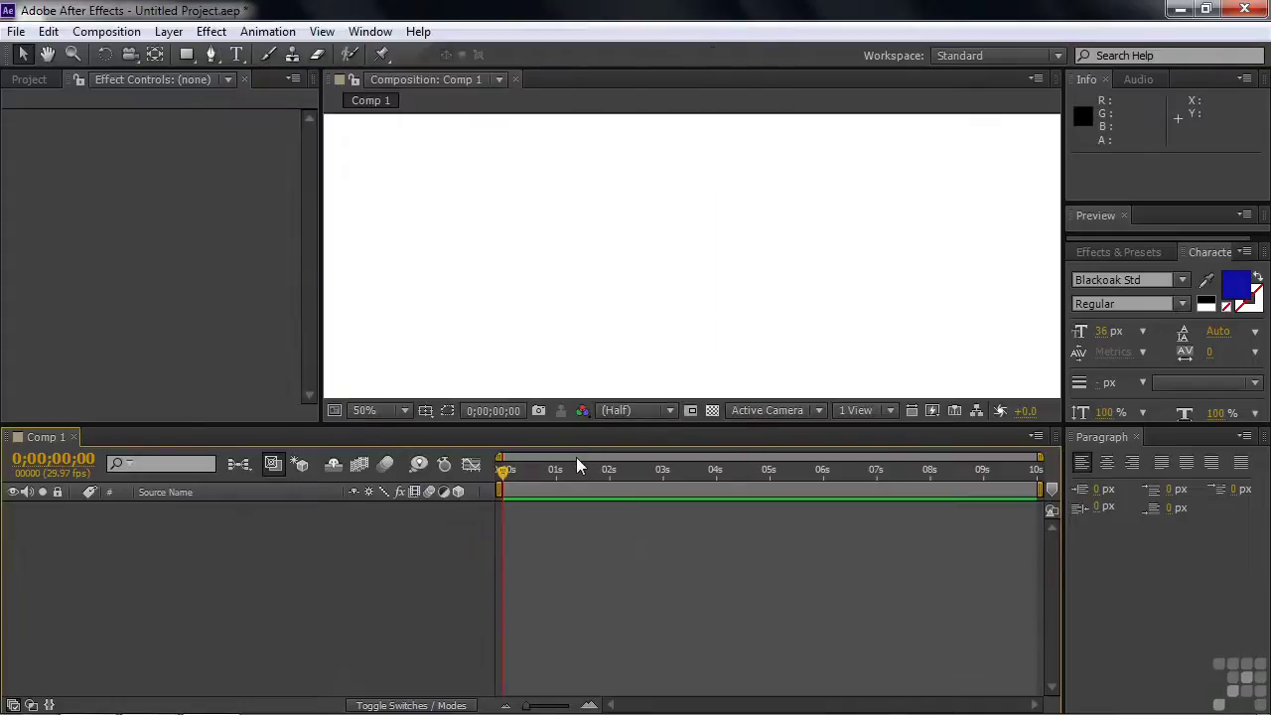
right_click(263, 537)
mouse_move(370, 333)
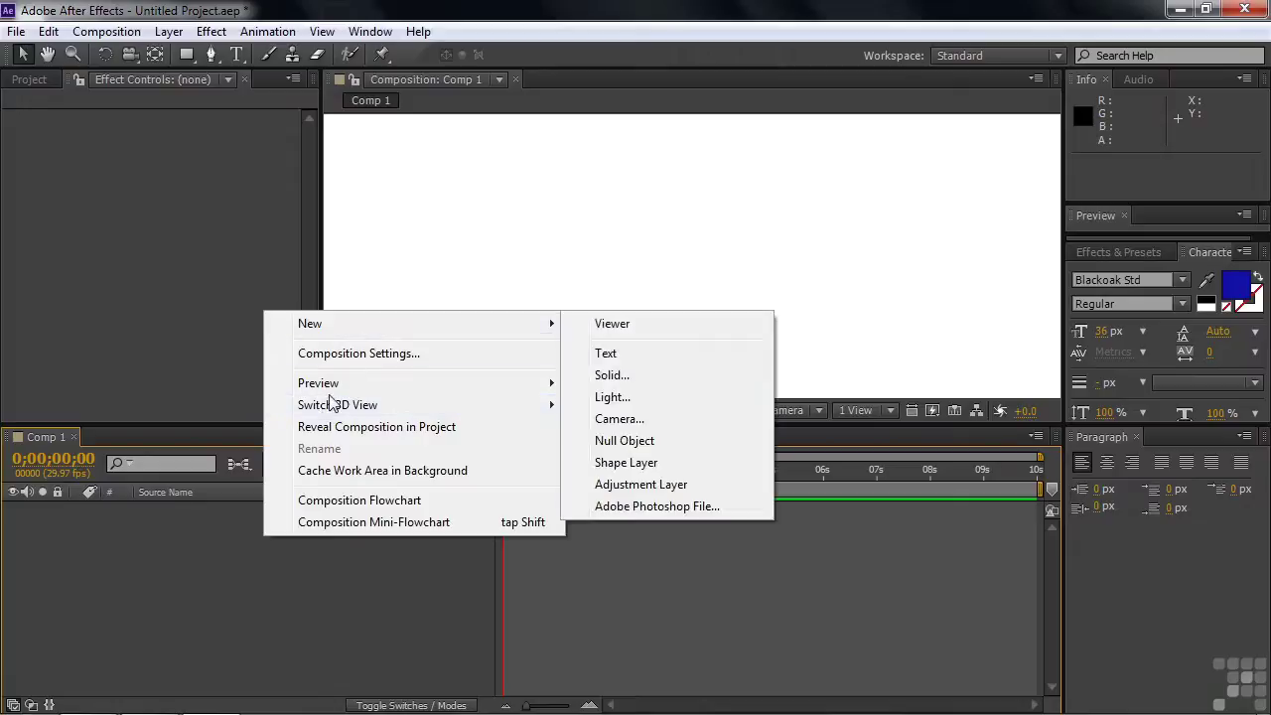
left_click(219, 553)
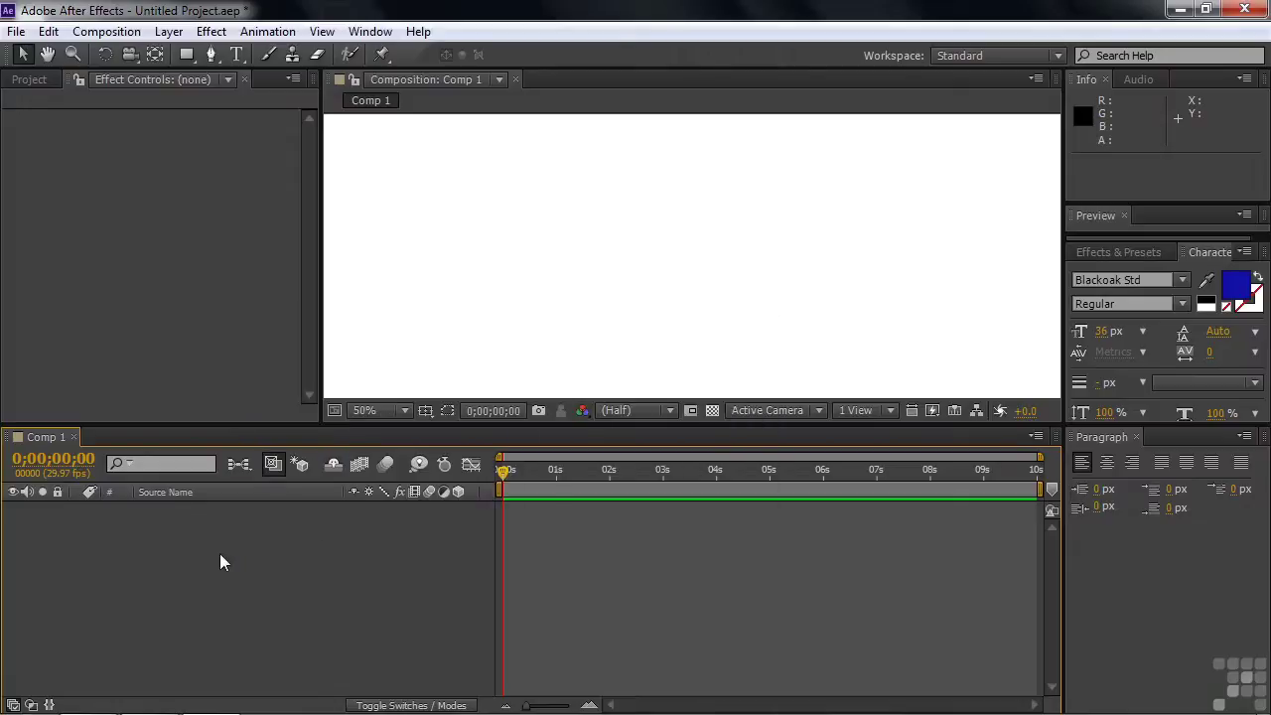
Add a text layer to the composition reading "Here is some" on one line and "text on two lines" below it
left_click(236, 55)
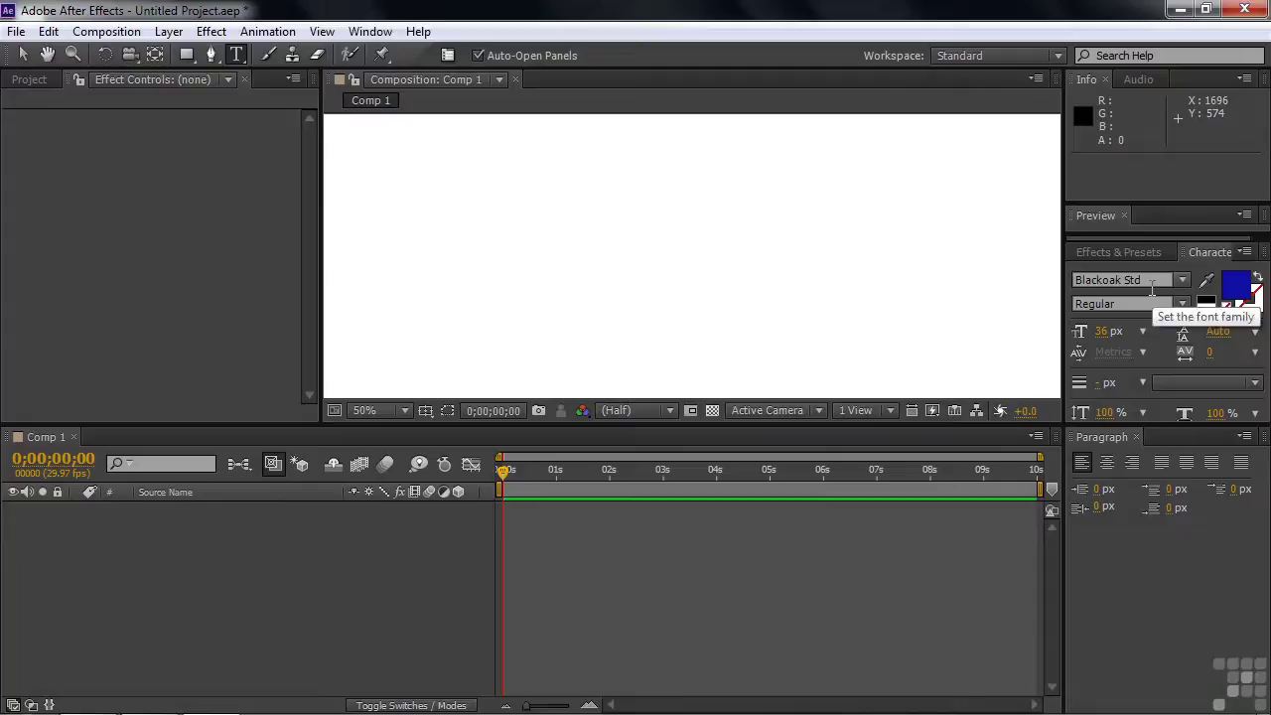
left_click(400, 217)
type("Here is som")
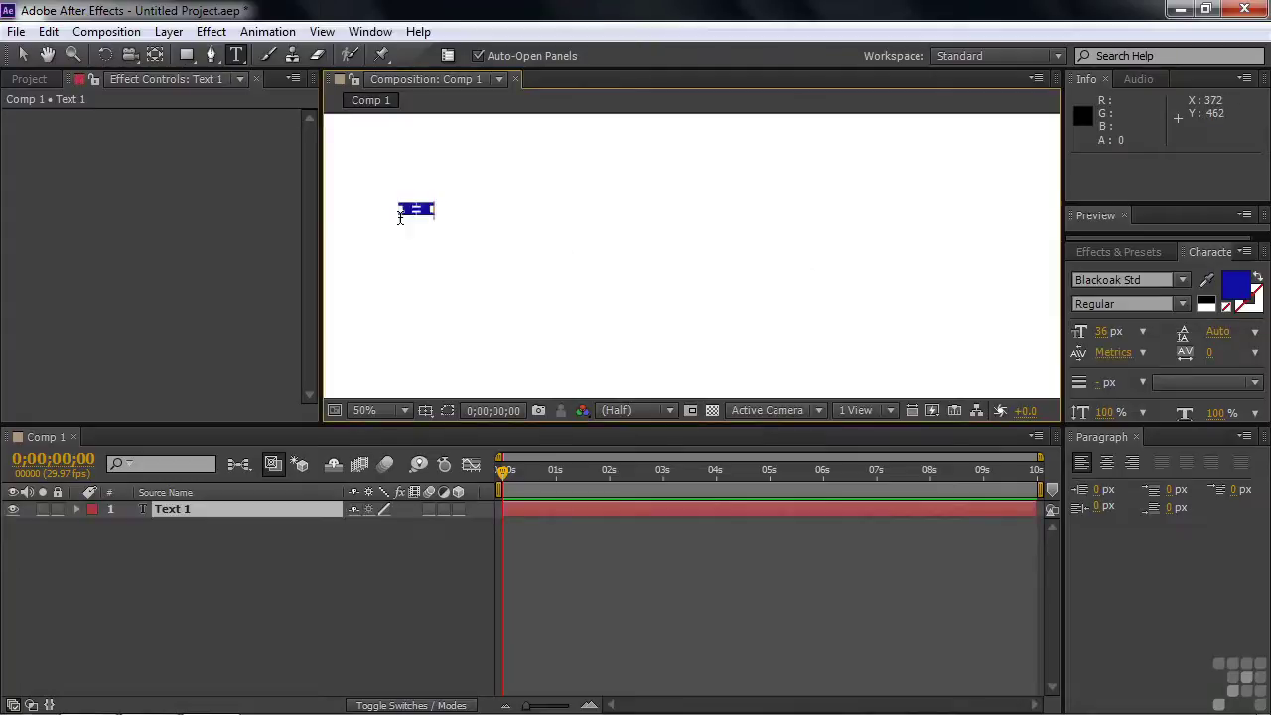
type("e")
key("Return")
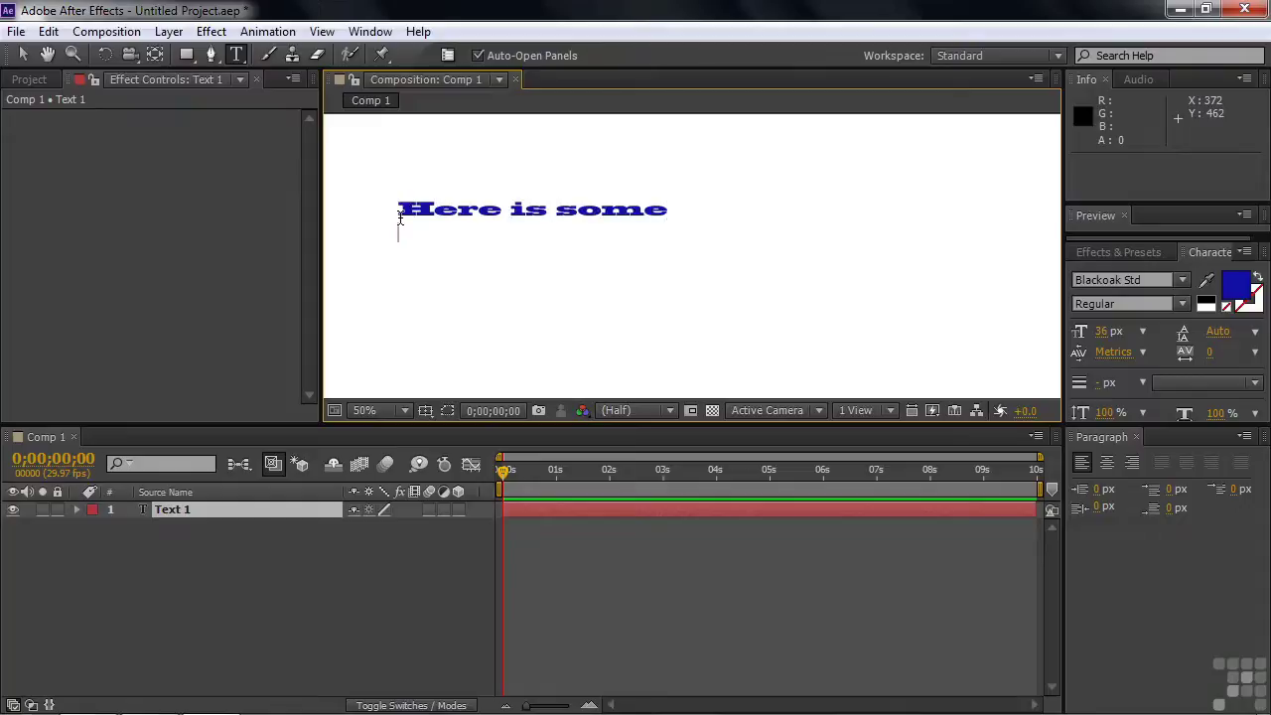
type("text on")
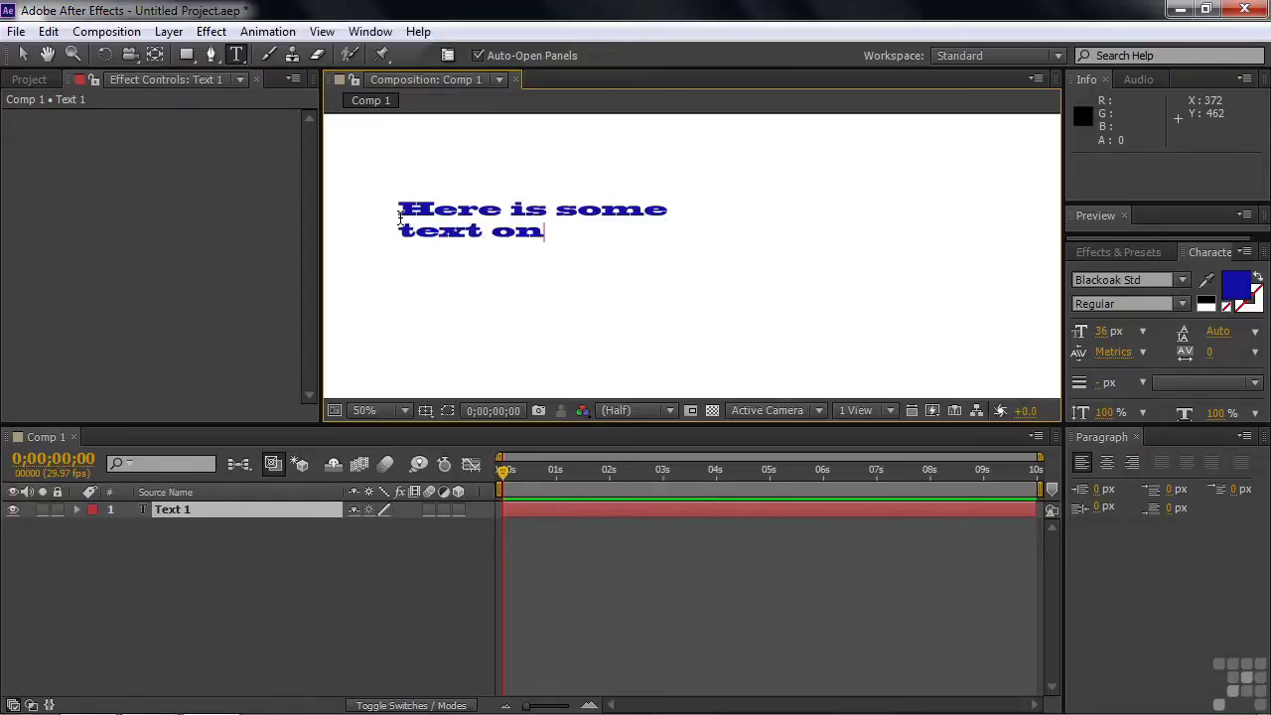
type(" two lines")
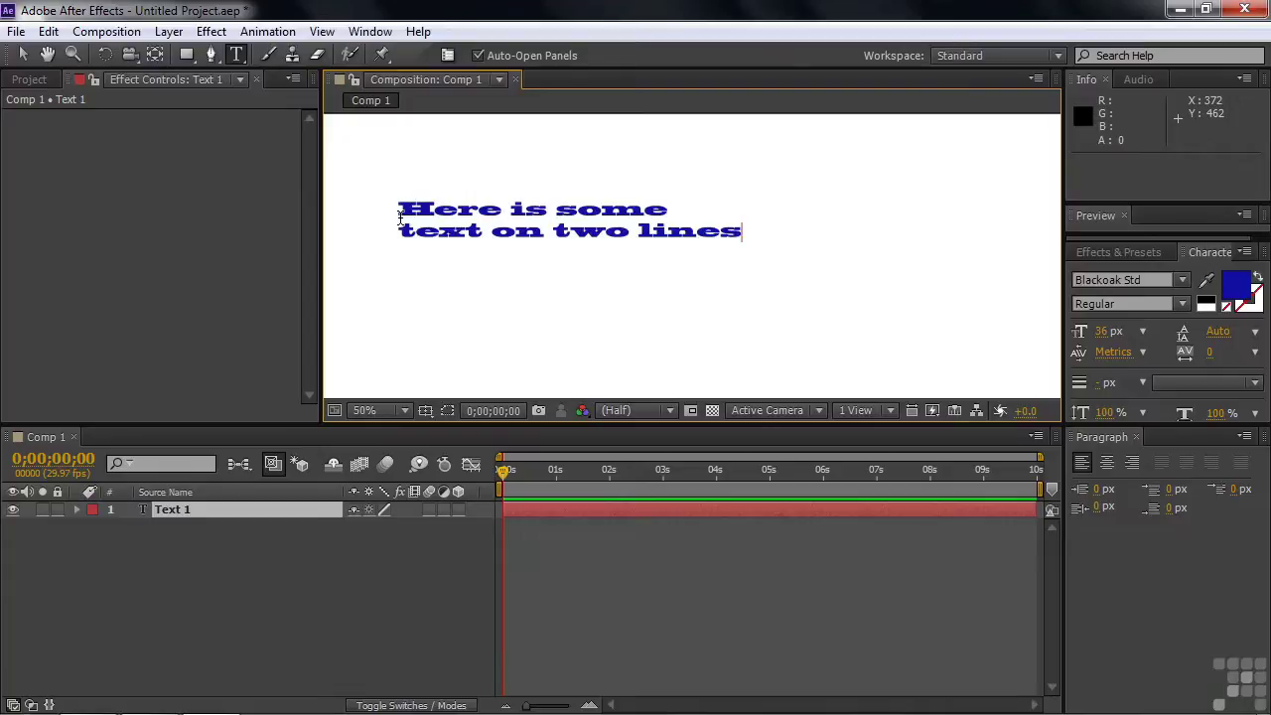
Move the text nearer the middle of the composition and stretch it vertically to about 468%
left_click(180, 511)
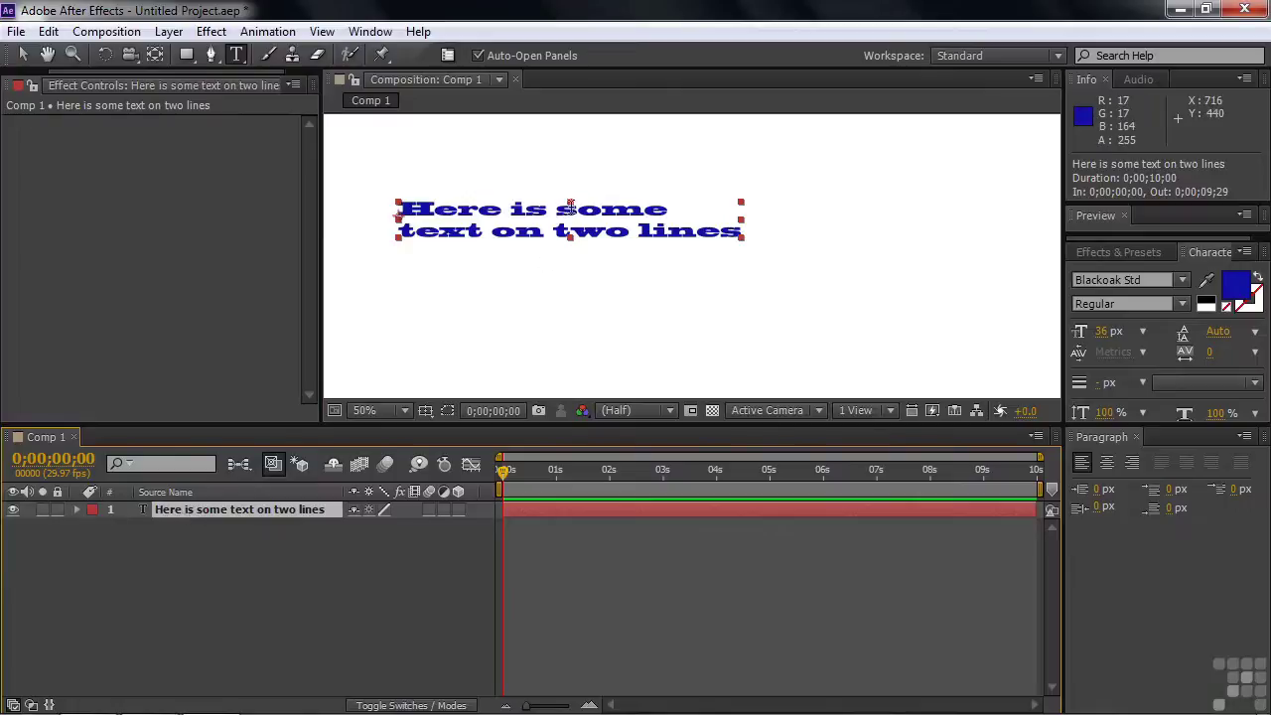
left_click_drag(571, 205, 582, 169)
left_click_drag(567, 239, 648, 265)
left_click_drag(649, 196, 651, 180)
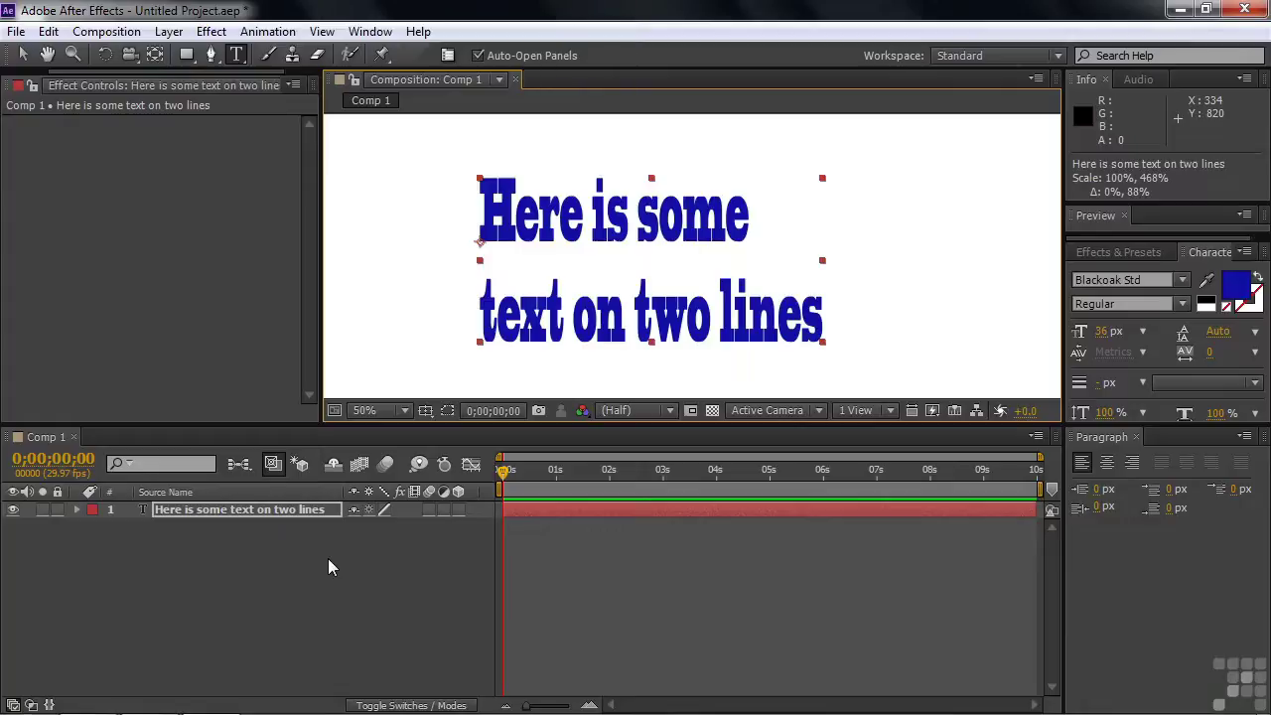
Find the Drop Shadow effect by searching for "drop sh" and apply it to the text layer
left_click(1140, 252)
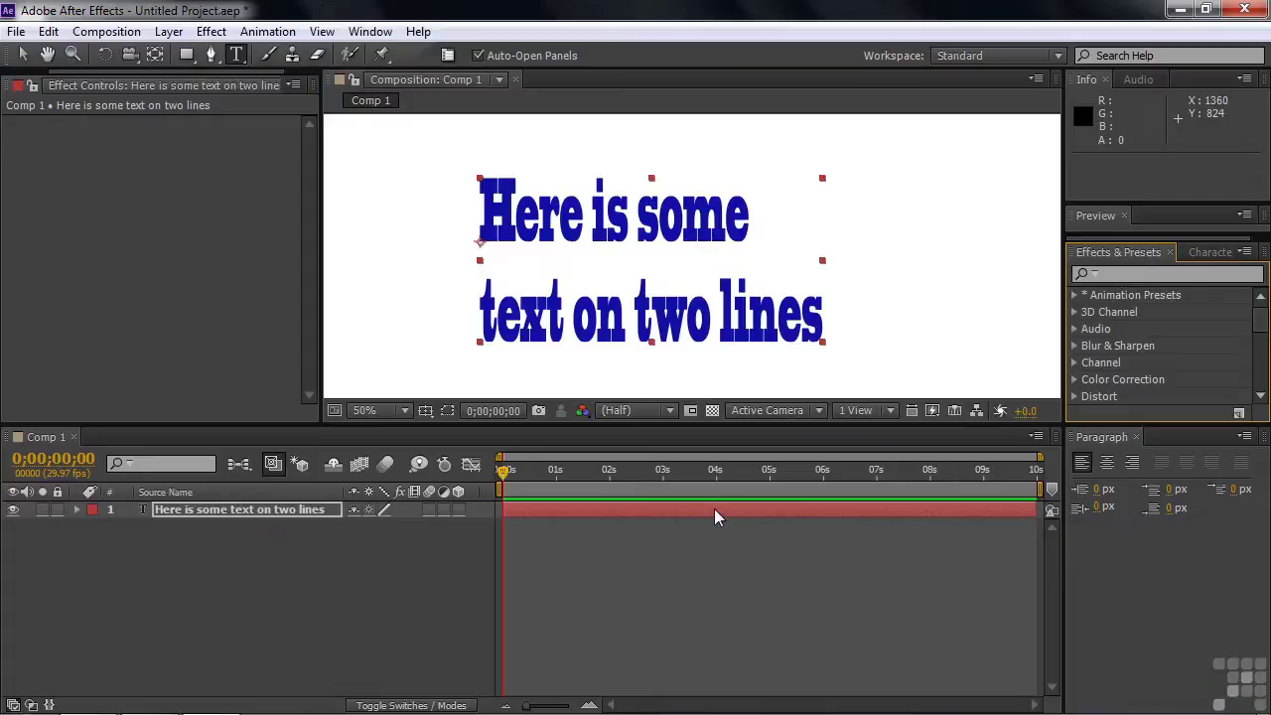
left_click(1131, 272)
type("drop sh")
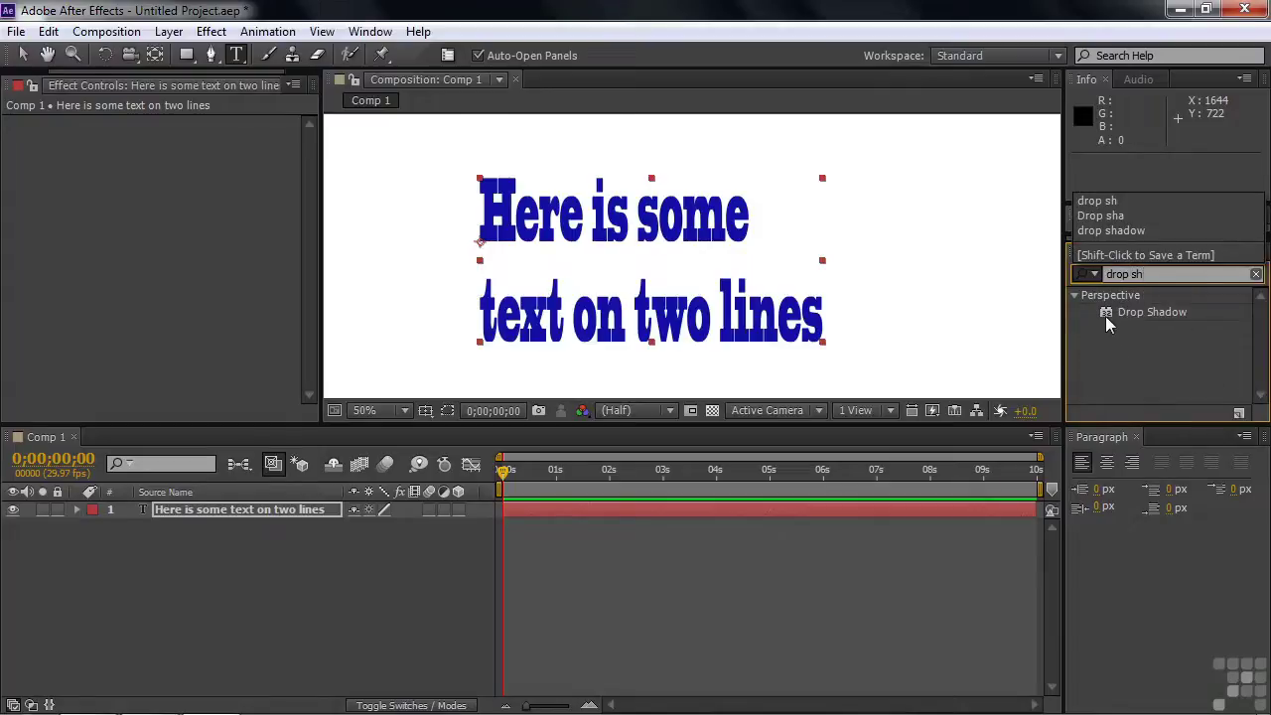
left_click_drag(1105, 316, 729, 506)
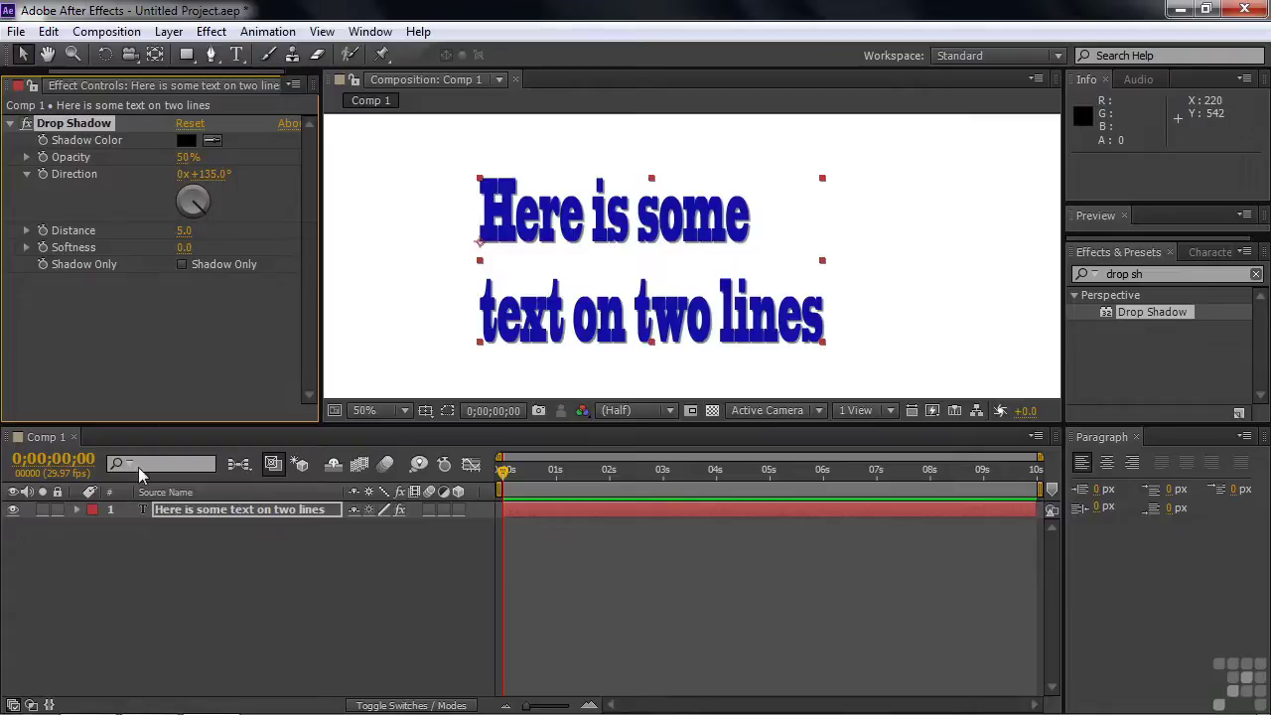
Examine the Drop Shadow effect's properties within the text layer, then collapse its effects
left_click(77, 511)
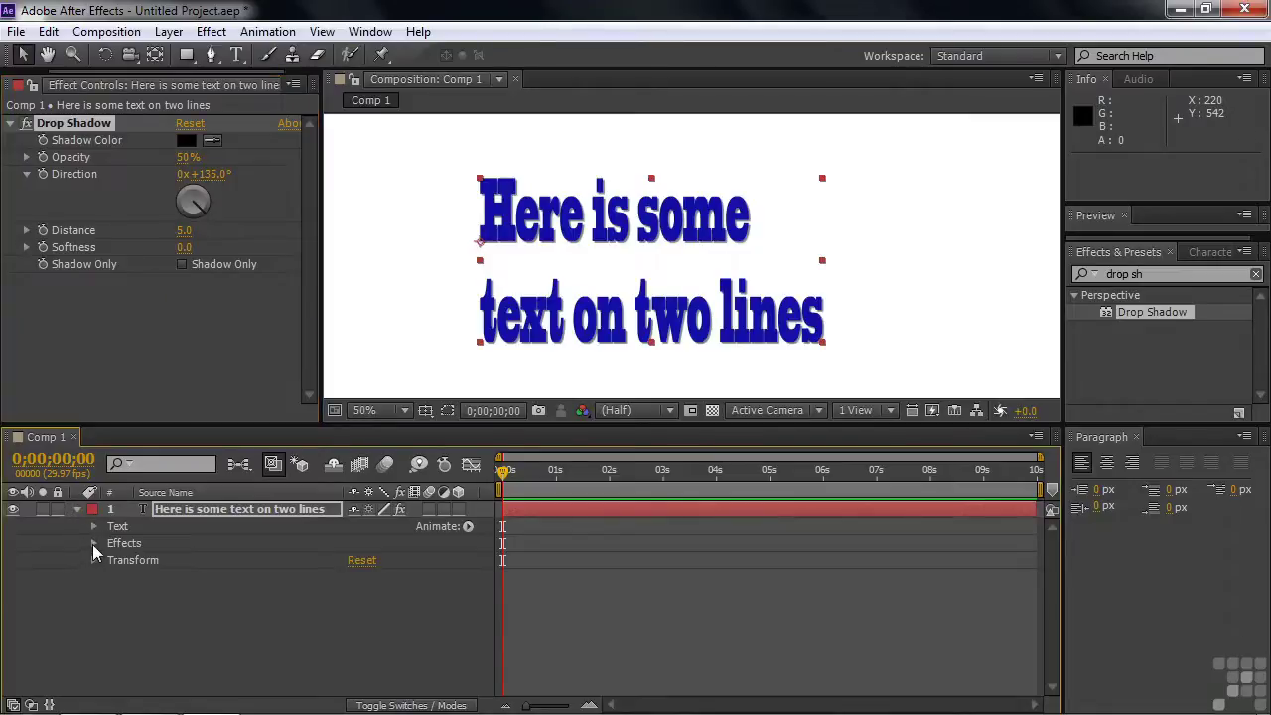
left_click(92, 545)
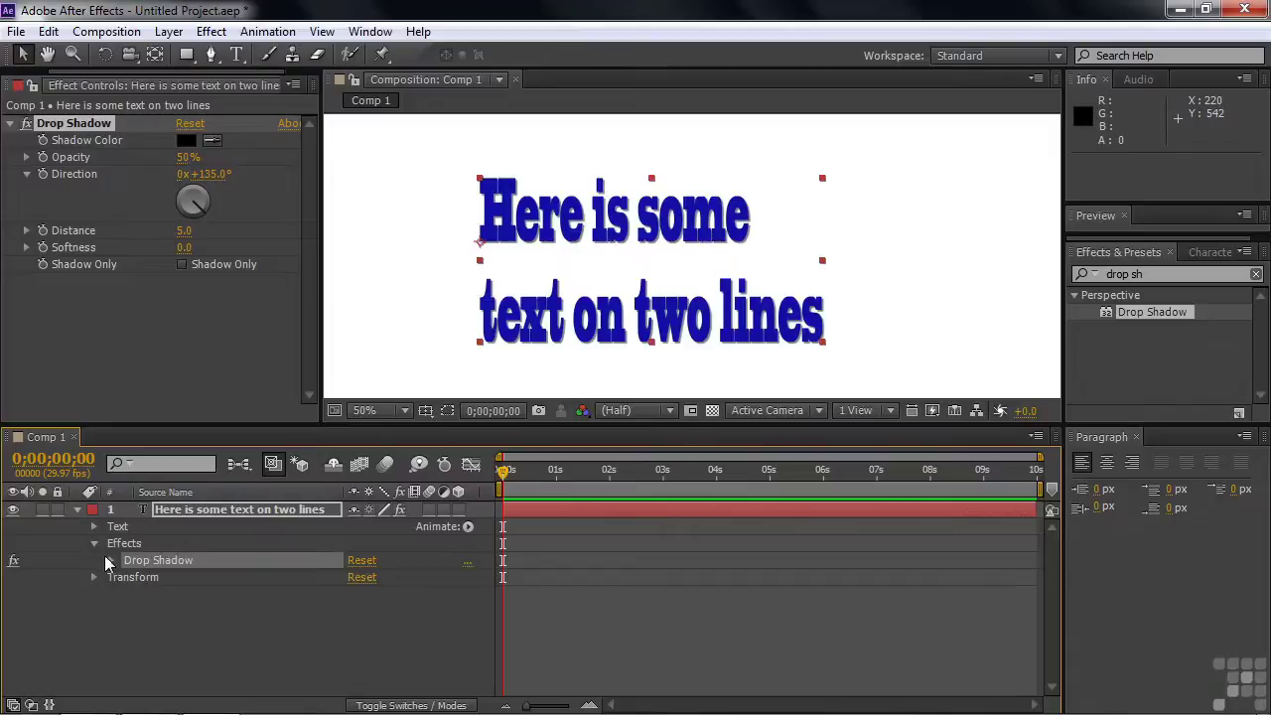
left_click(112, 563)
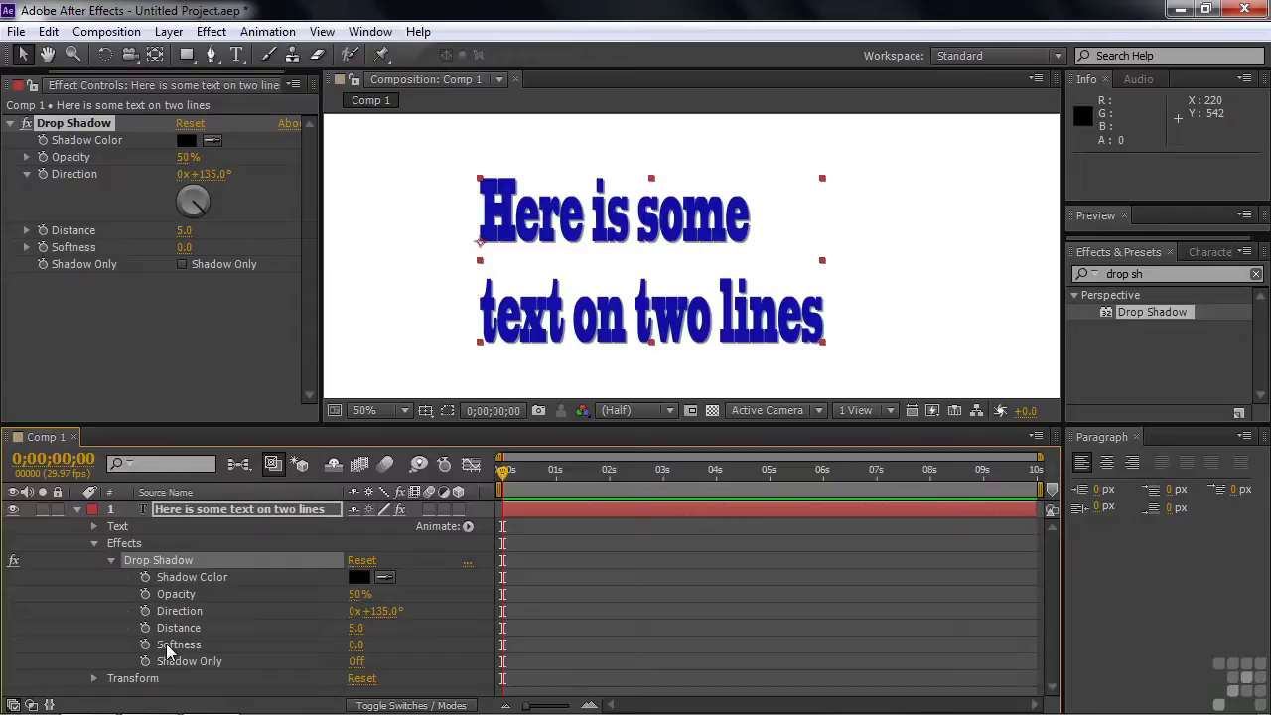
left_click(94, 543)
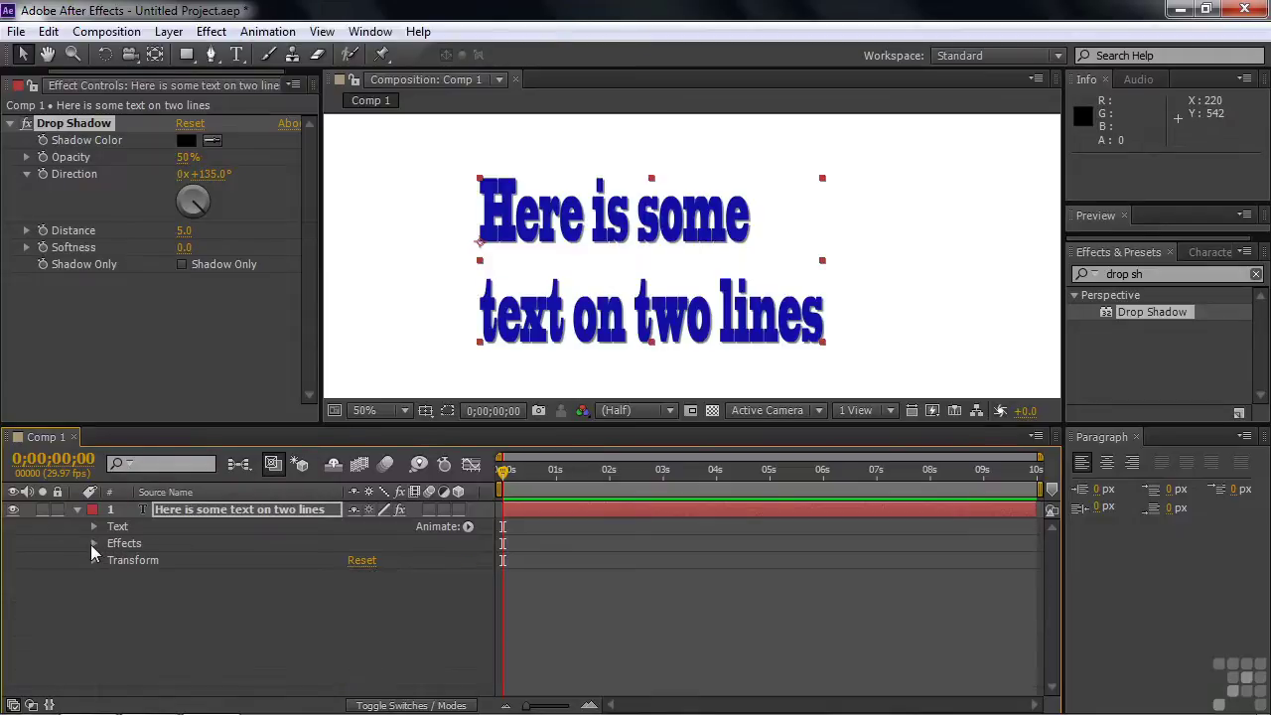
Look through the layer styles available for the text layer without applying one
left_click(162, 513)
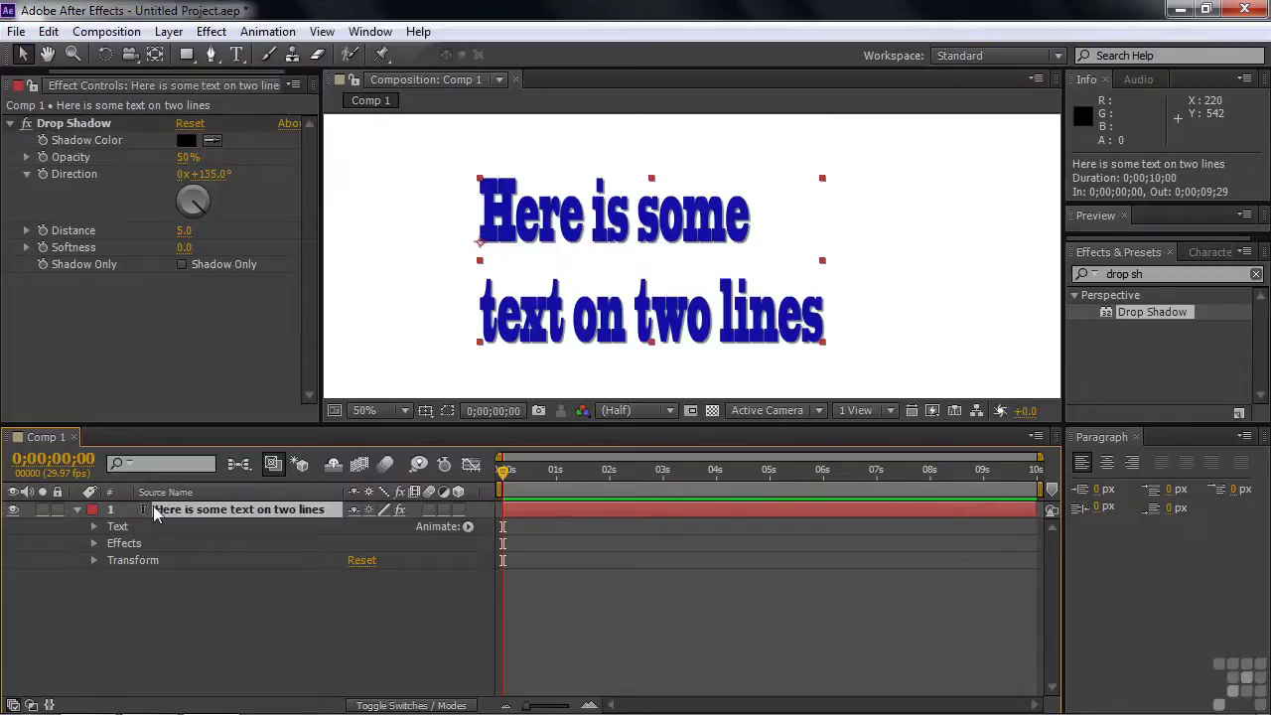
right_click(159, 514)
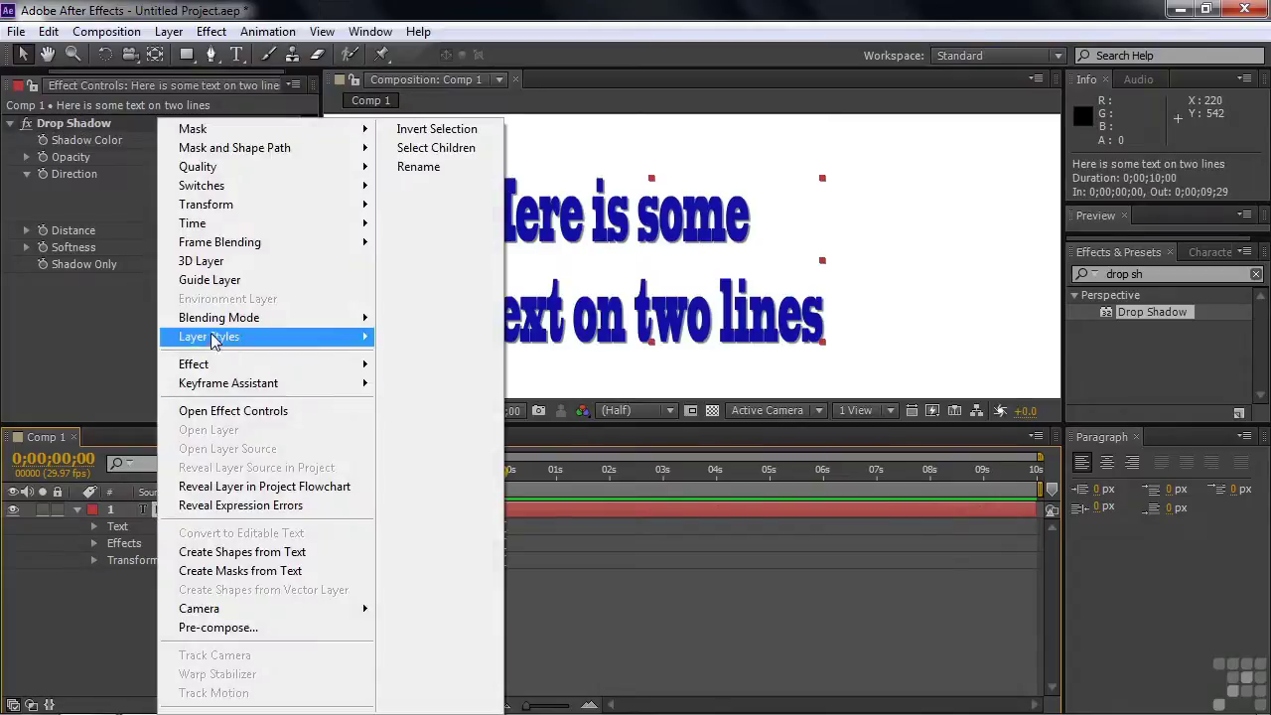
mouse_move(213, 343)
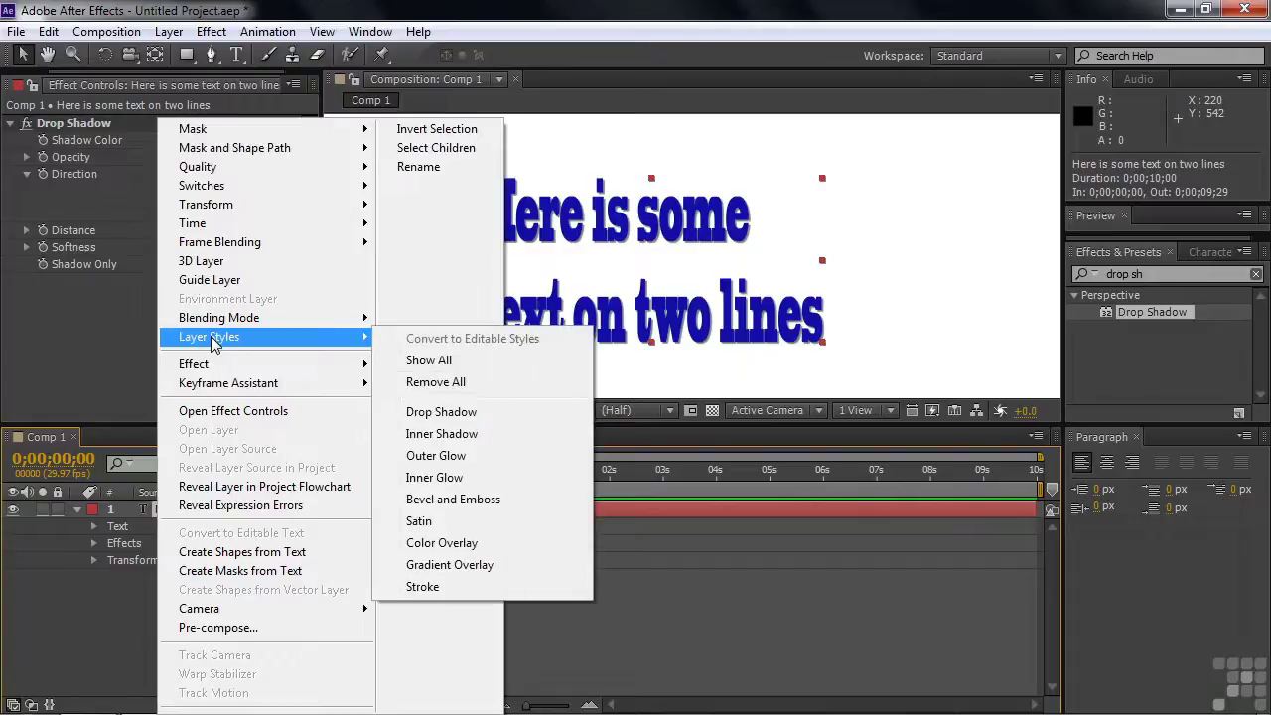
left_click(443, 412)
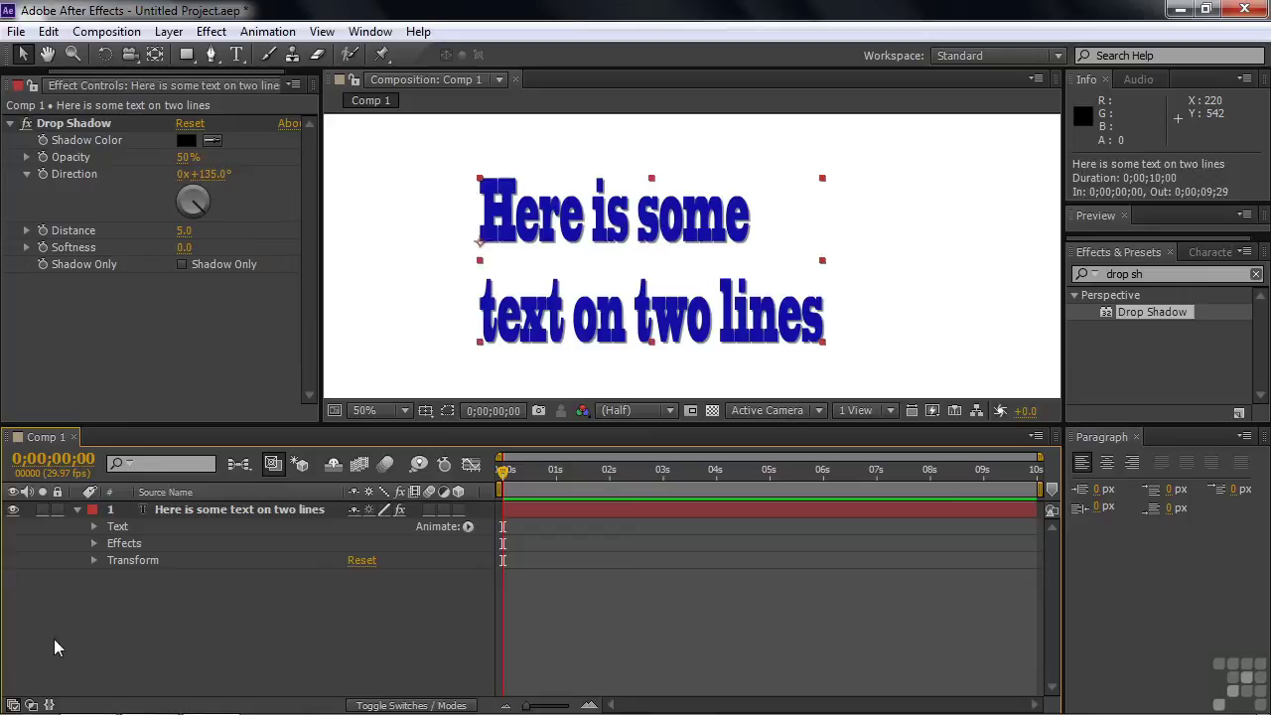
left_click(158, 509)
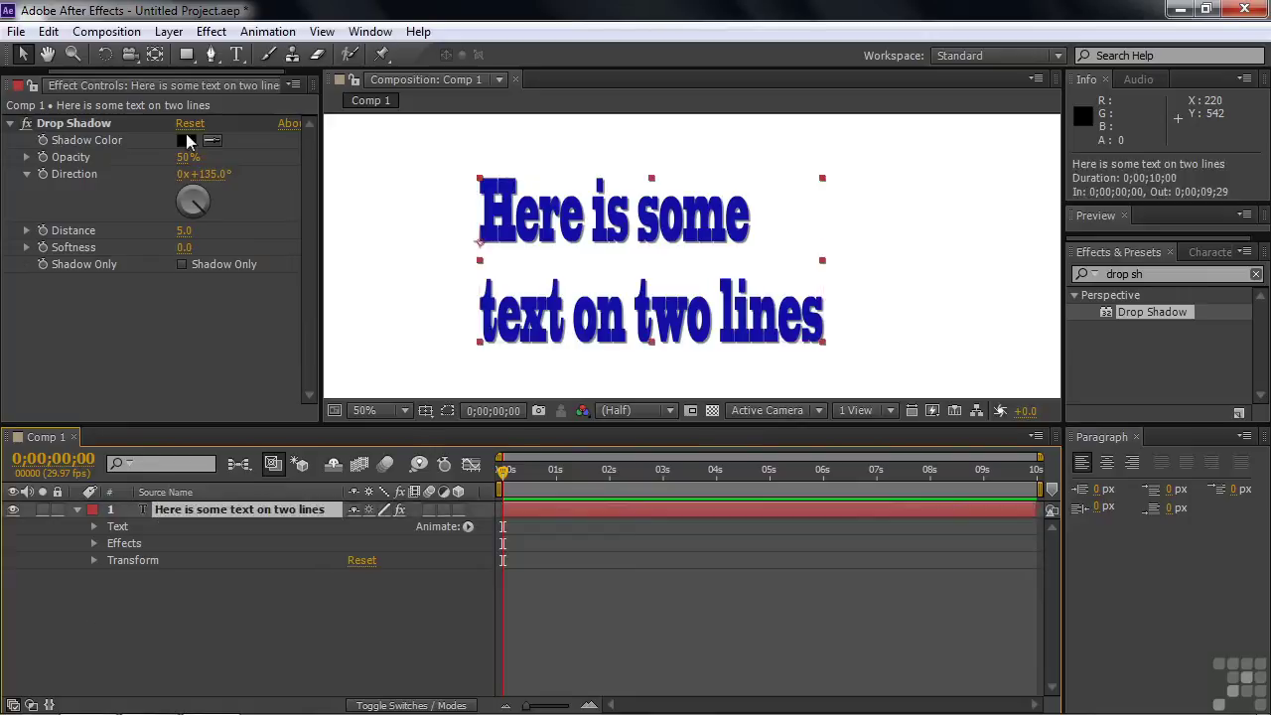
left_click(169, 31)
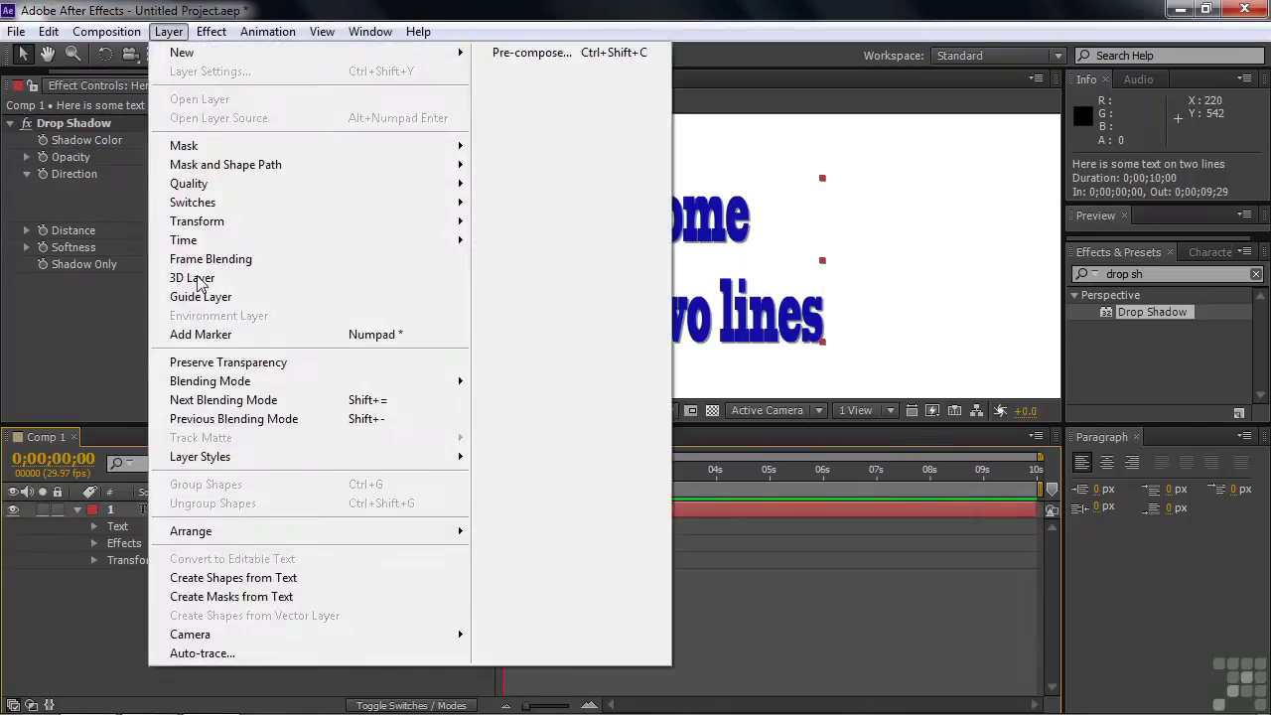
mouse_move(217, 464)
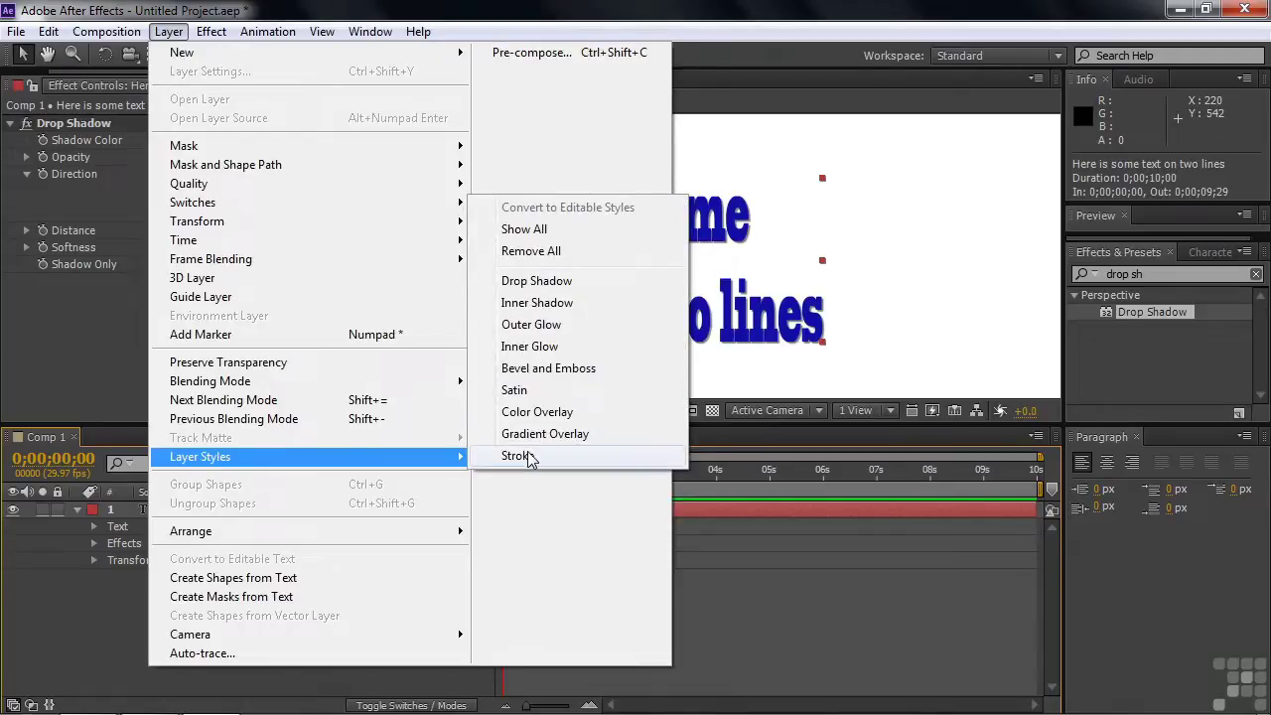
left_click(109, 605)
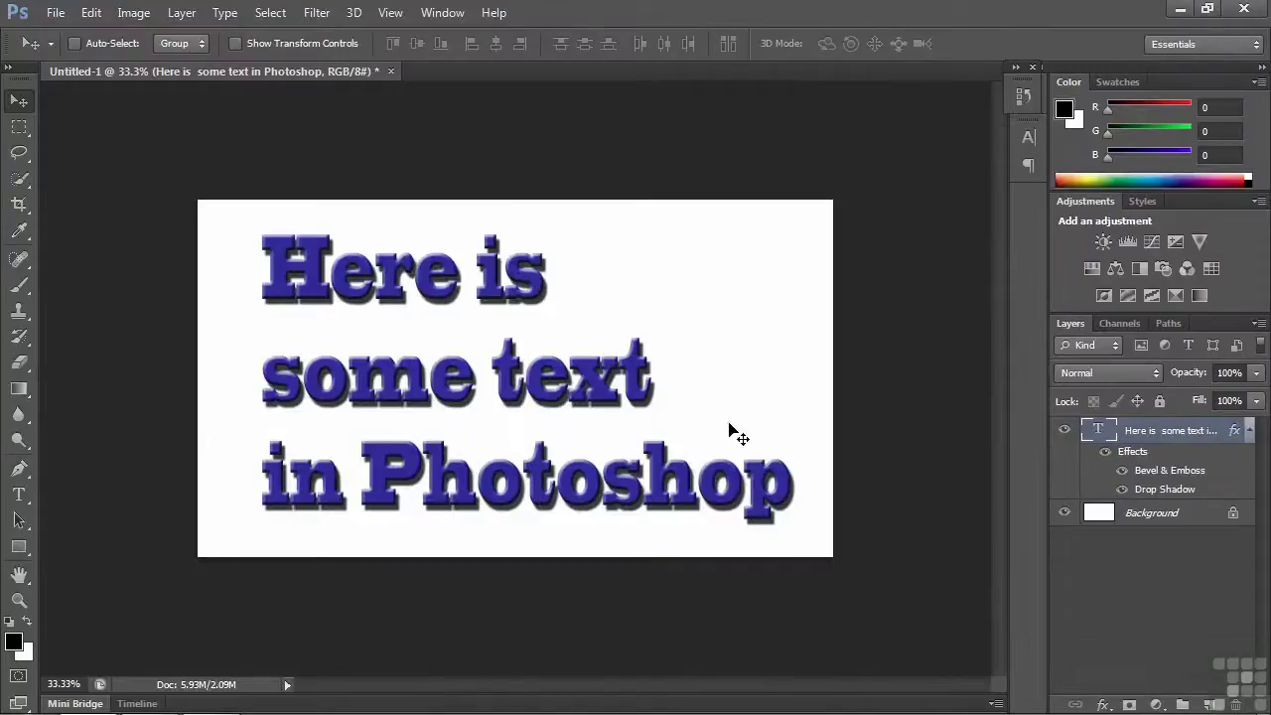
In Photoshop, examine the text layer's Layer Style settings and close them without making changes
double_click(1238, 433)
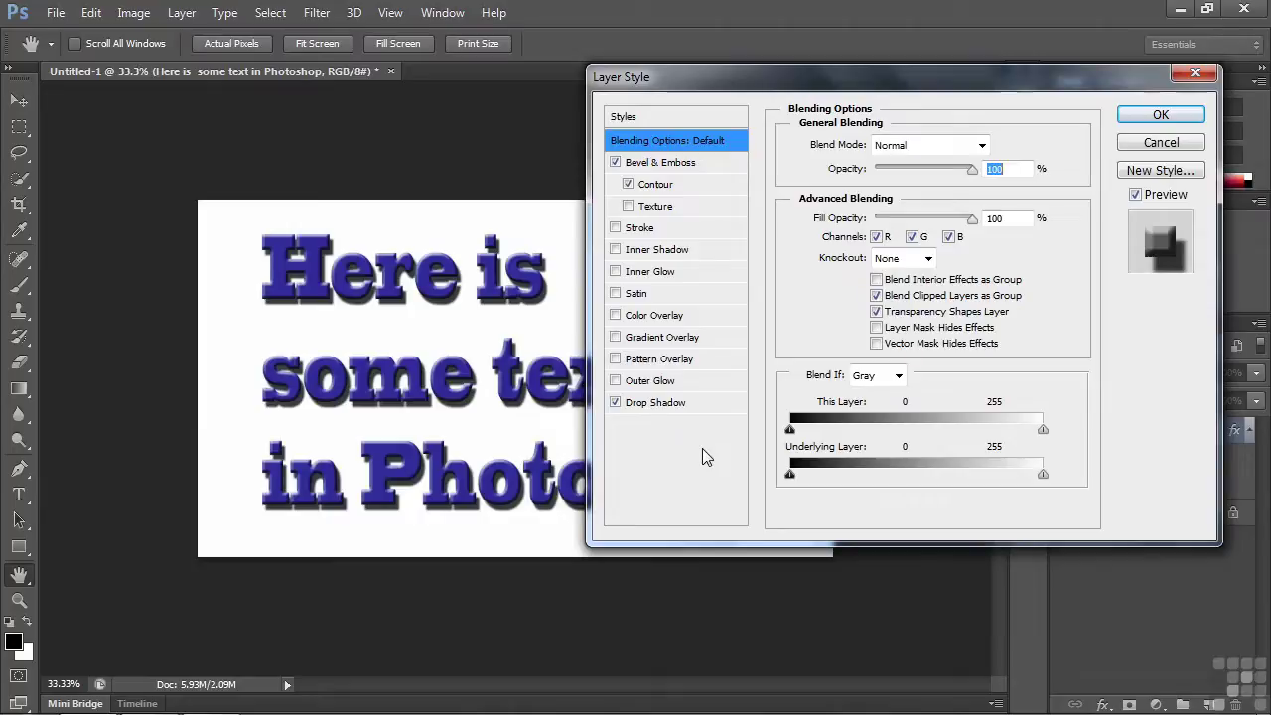
left_click(1174, 140)
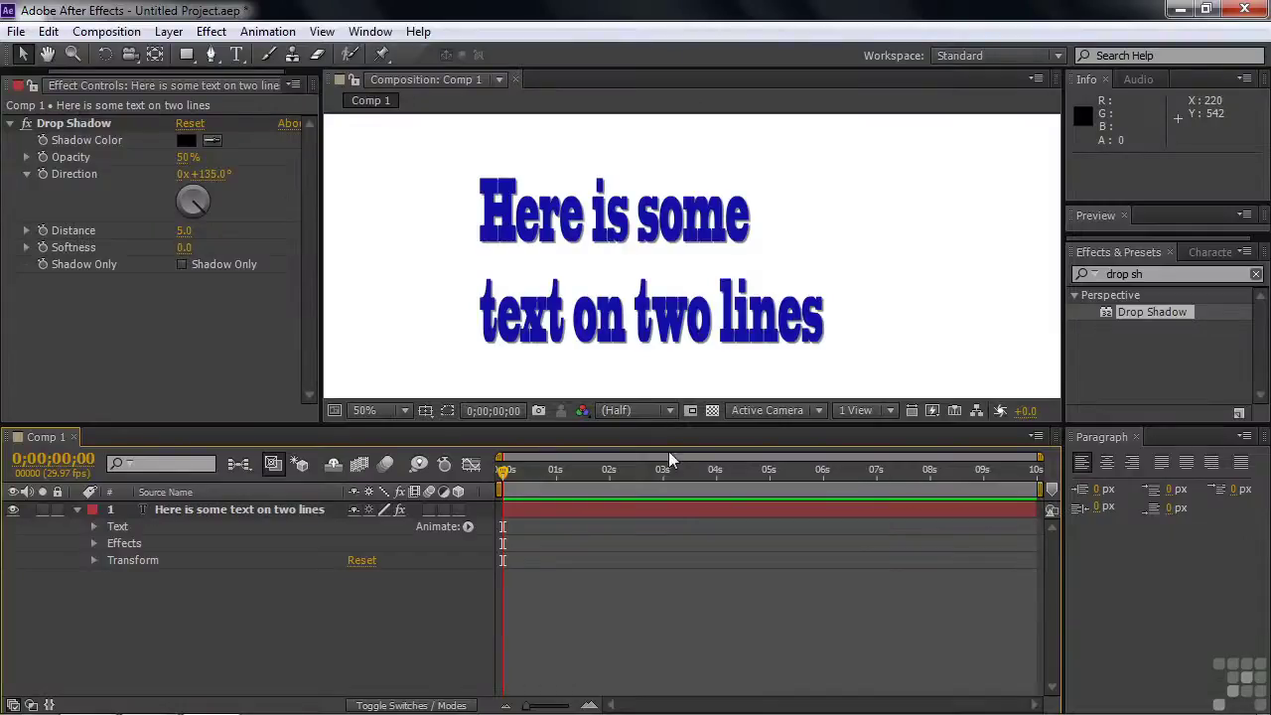
In After Effects, turn off the text layer's Drop Shadow effect and collapse its effects
left_click(95, 544)
left_click(13, 560)
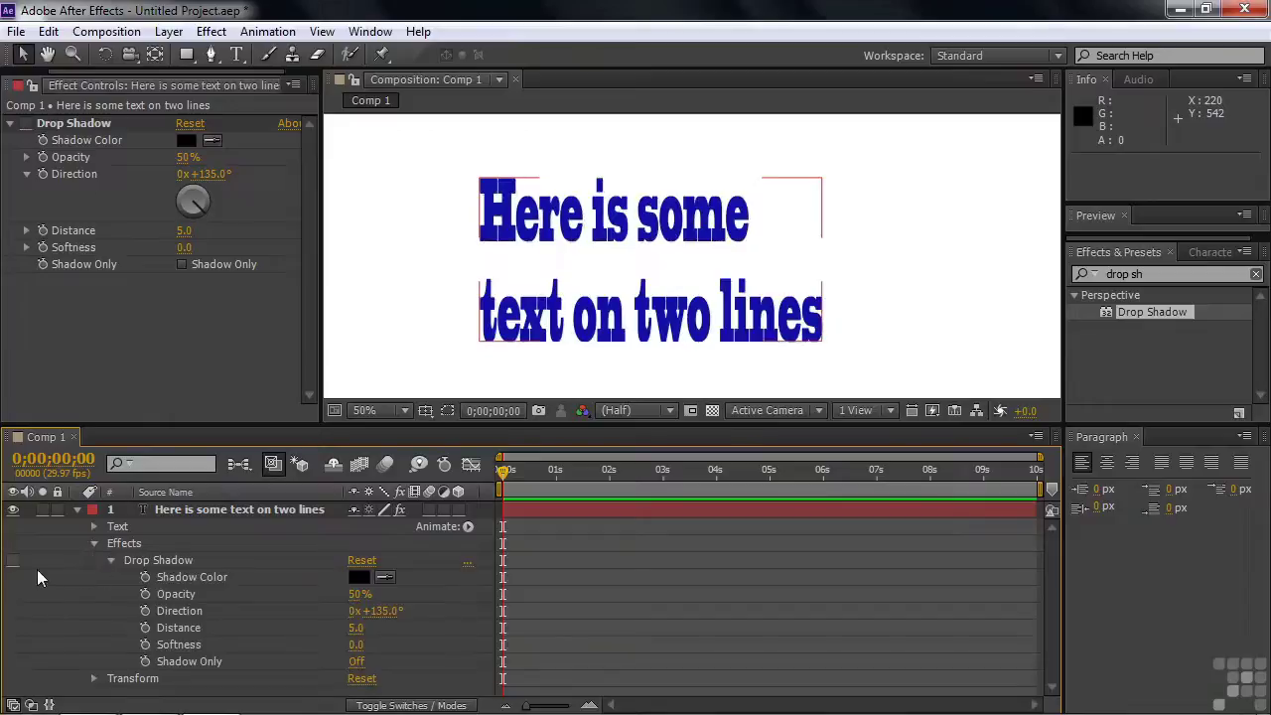
left_click(95, 543)
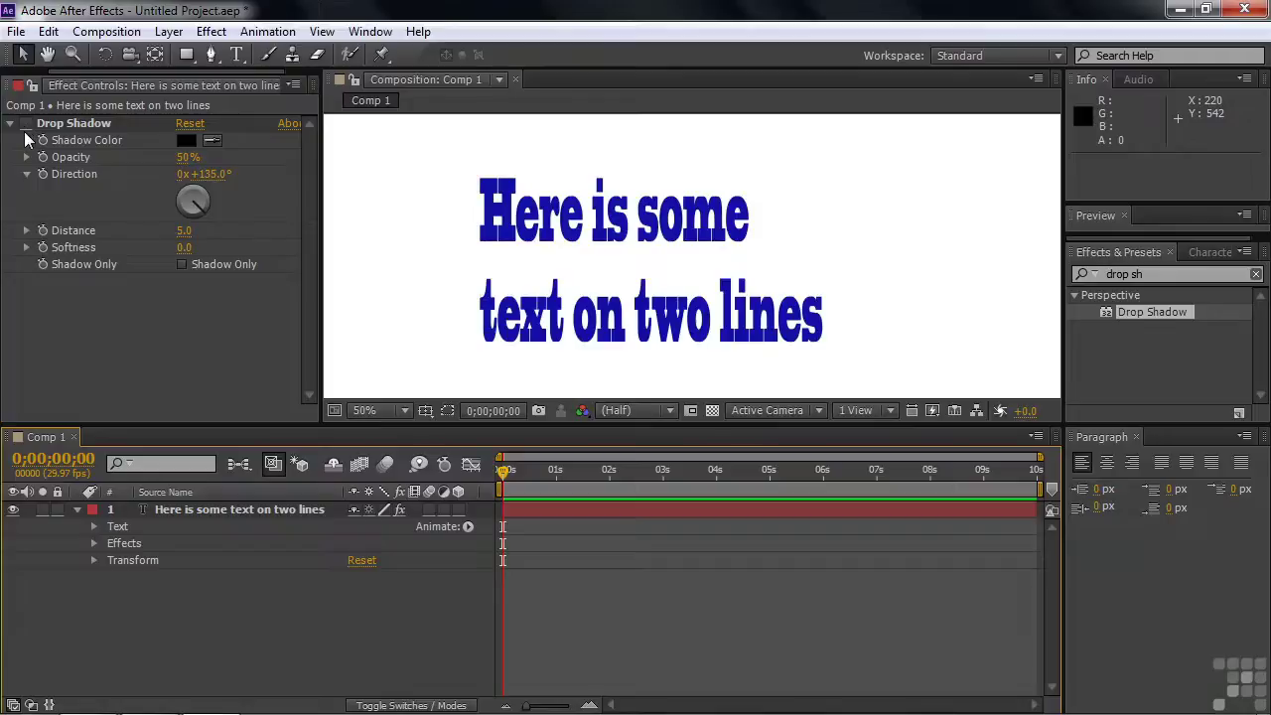
Show all layer styles on the text layer and expand their Blending Options
left_click(163, 511)
right_click(163, 512)
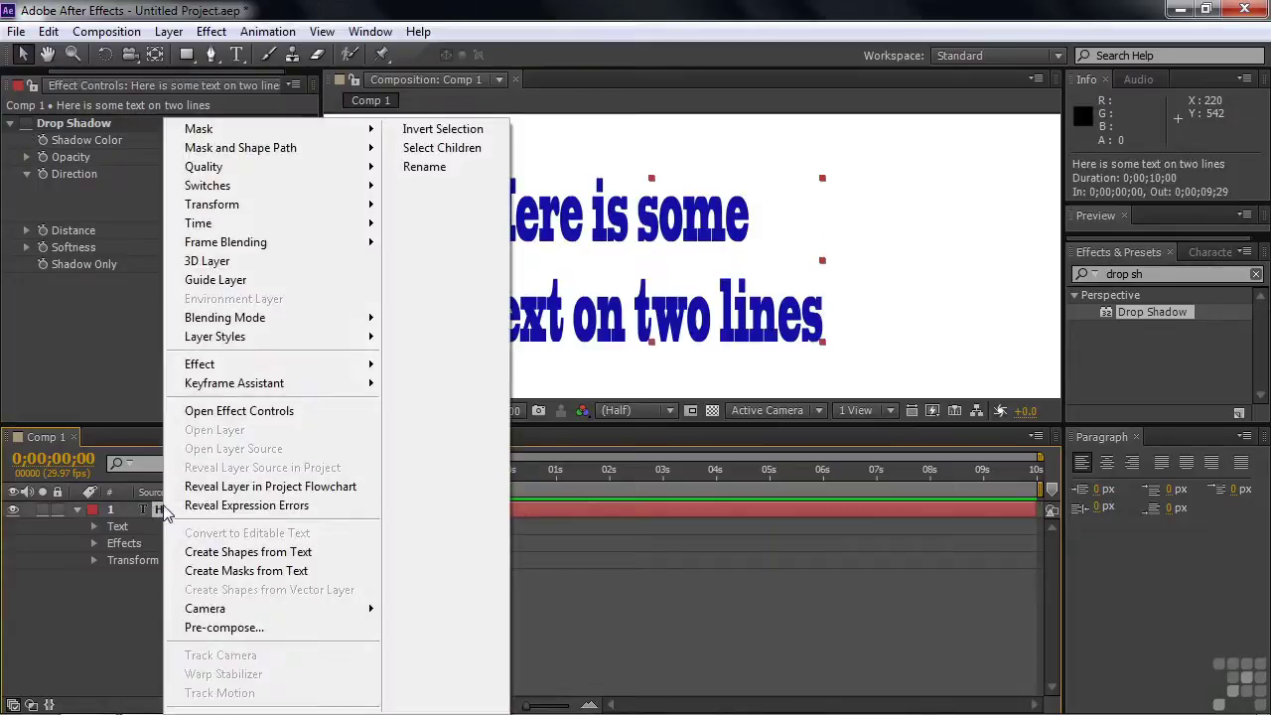
mouse_move(210, 338)
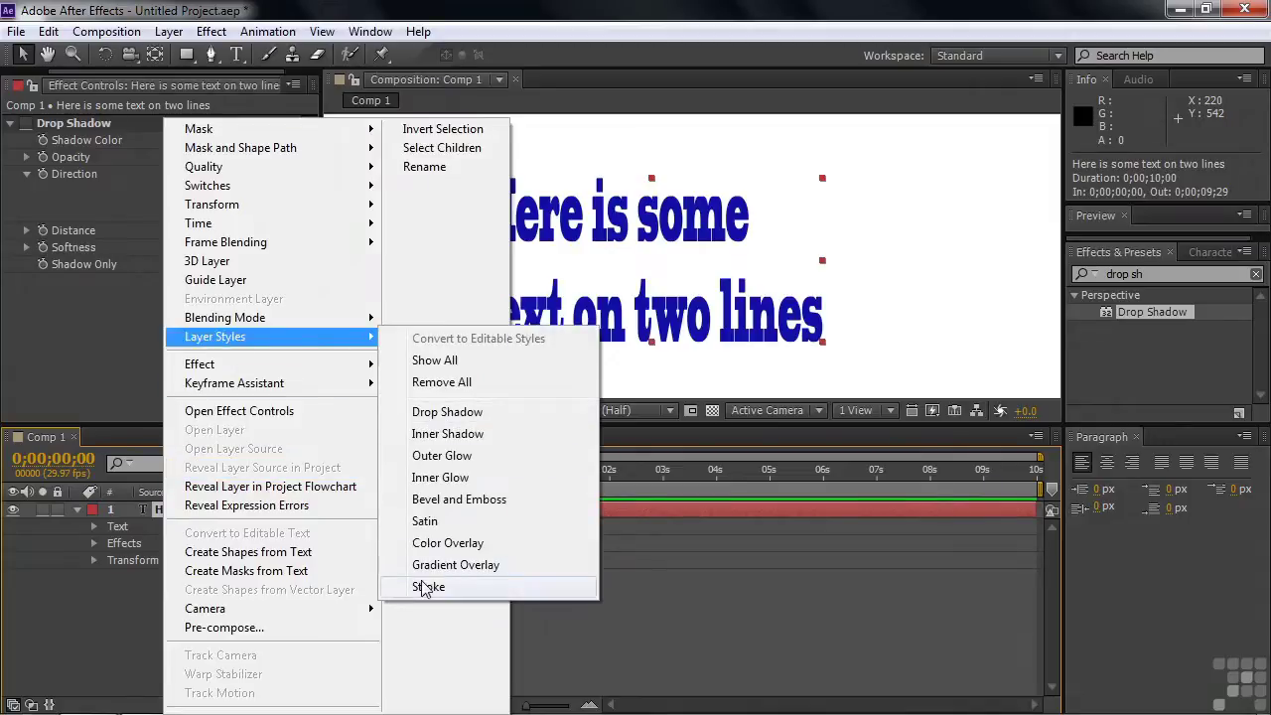
left_click(424, 361)
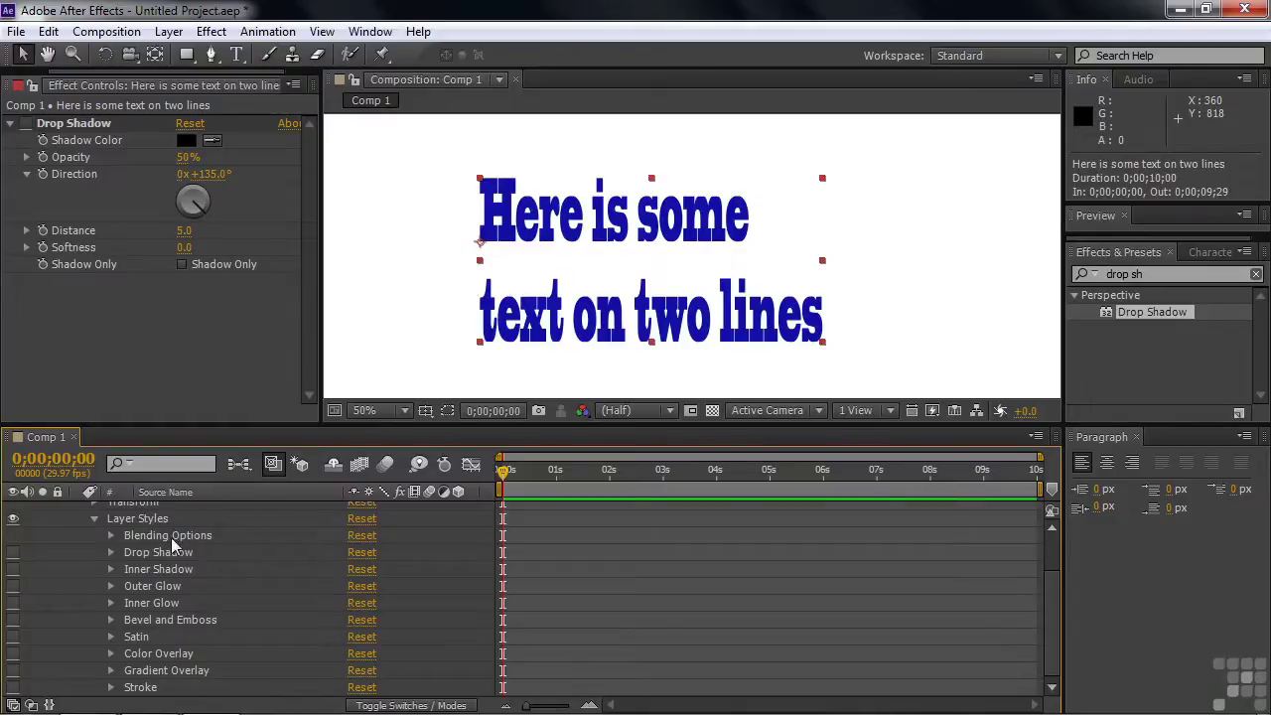
left_click(113, 535)
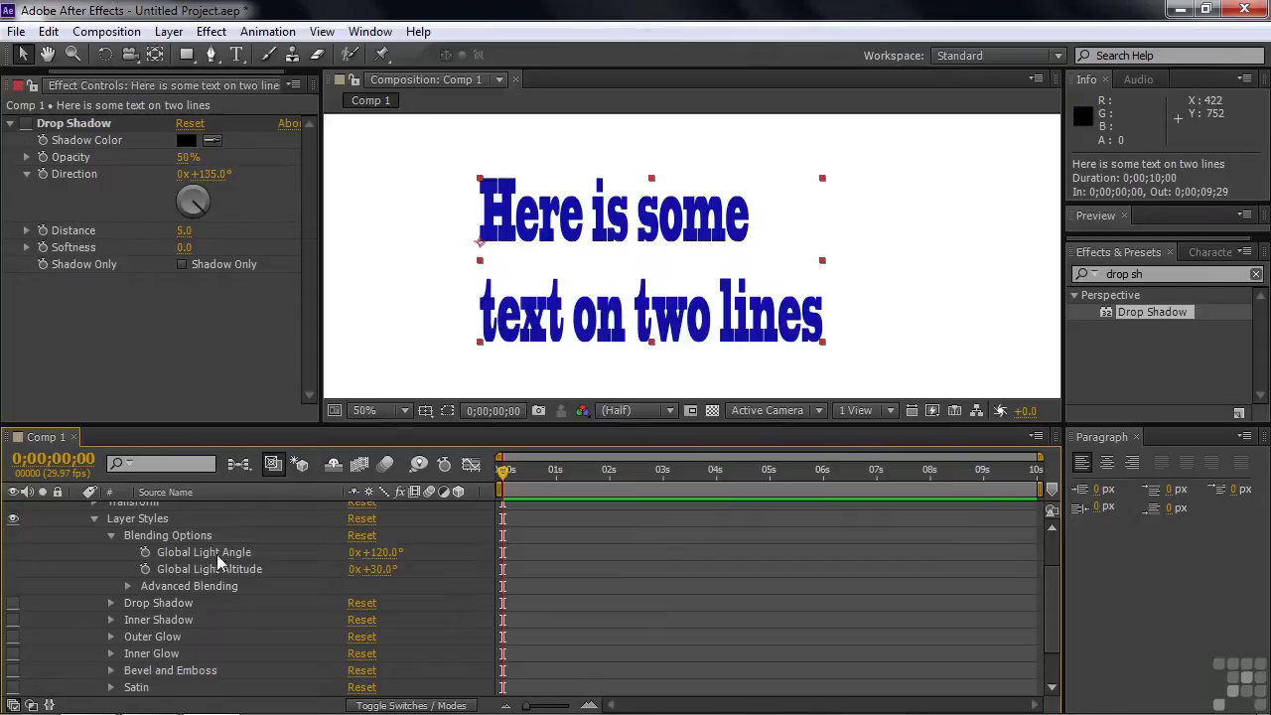
Check the Advanced Blending options, then turn on the text layer's Drop Shadow layer style and expand its settings
left_click(128, 586)
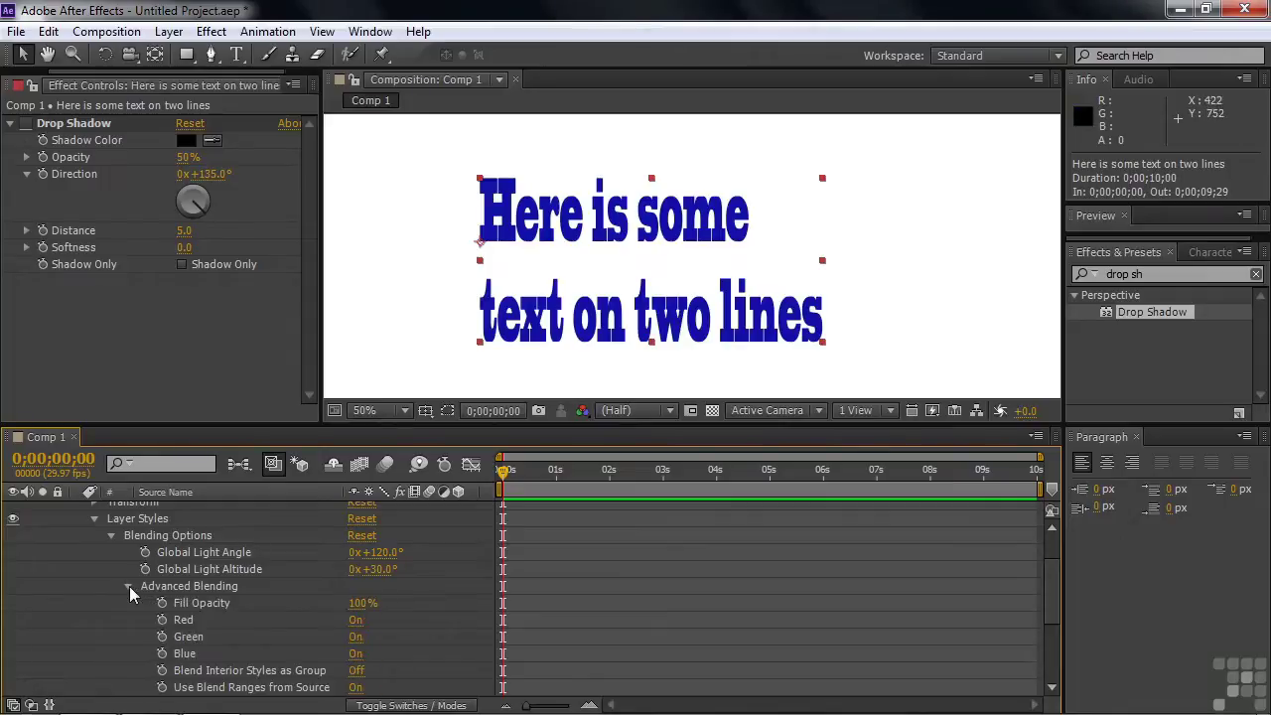
left_click(130, 586)
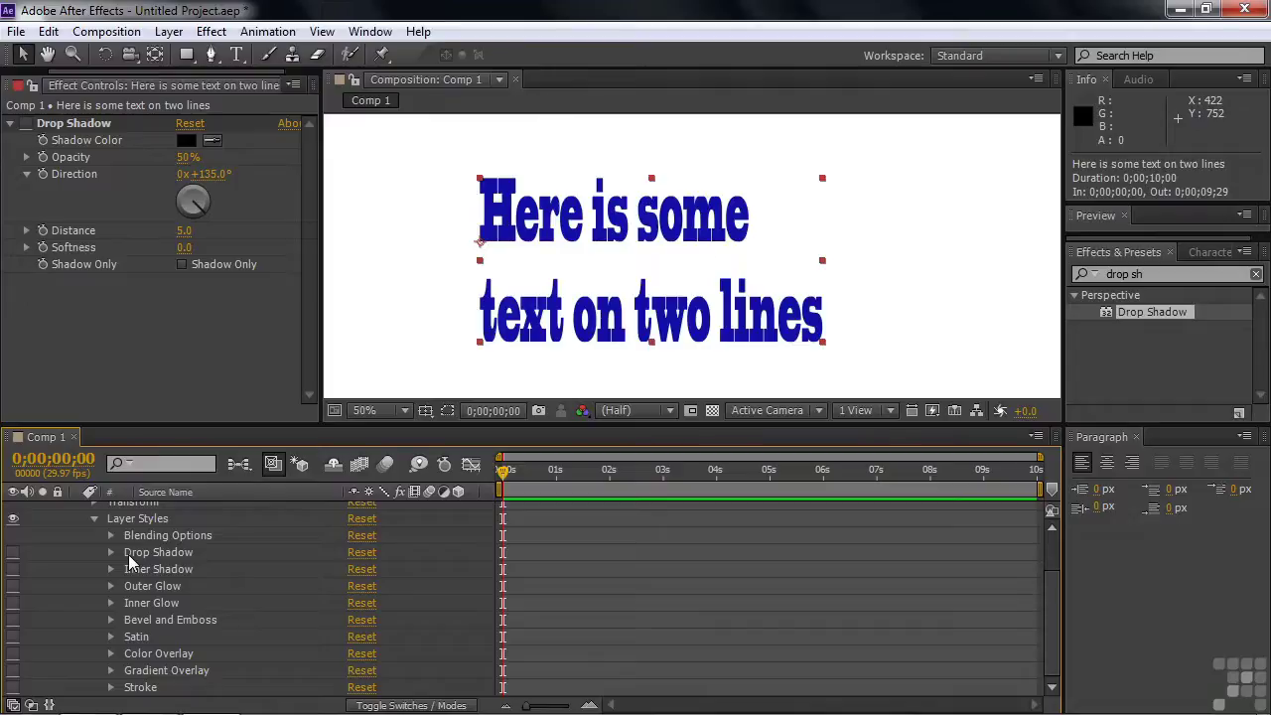
left_click(13, 552)
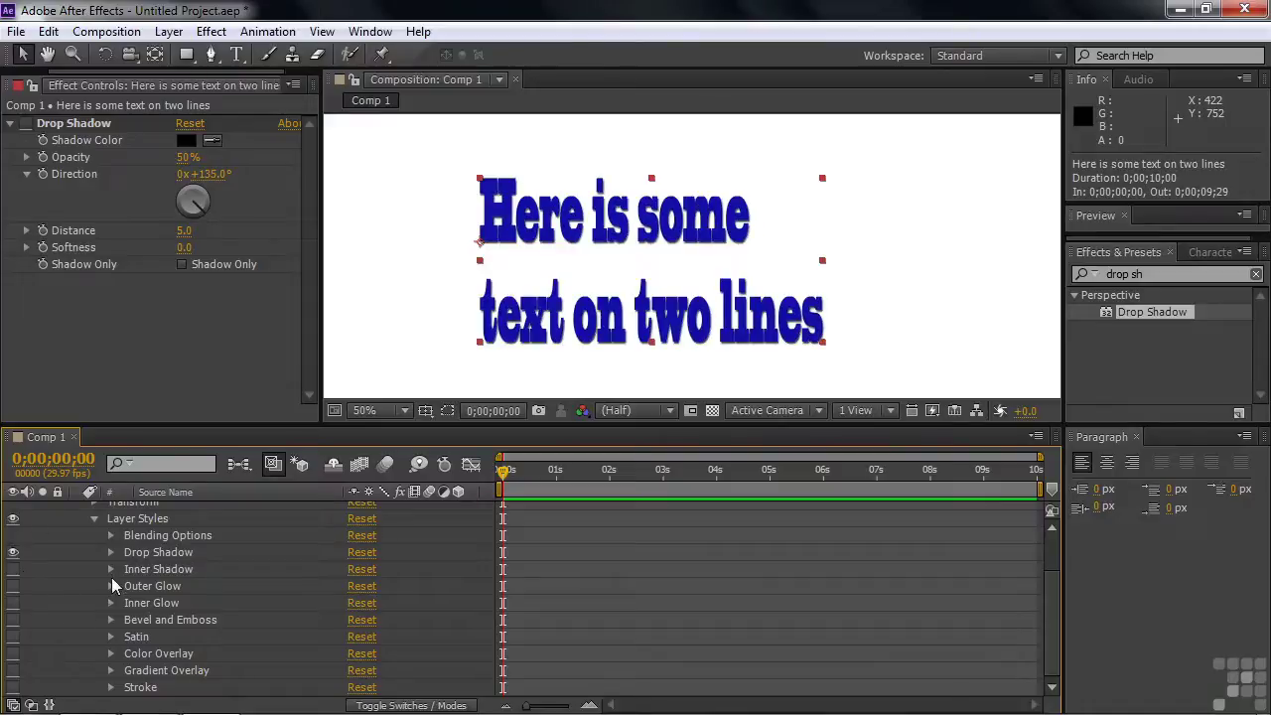
left_click(110, 552)
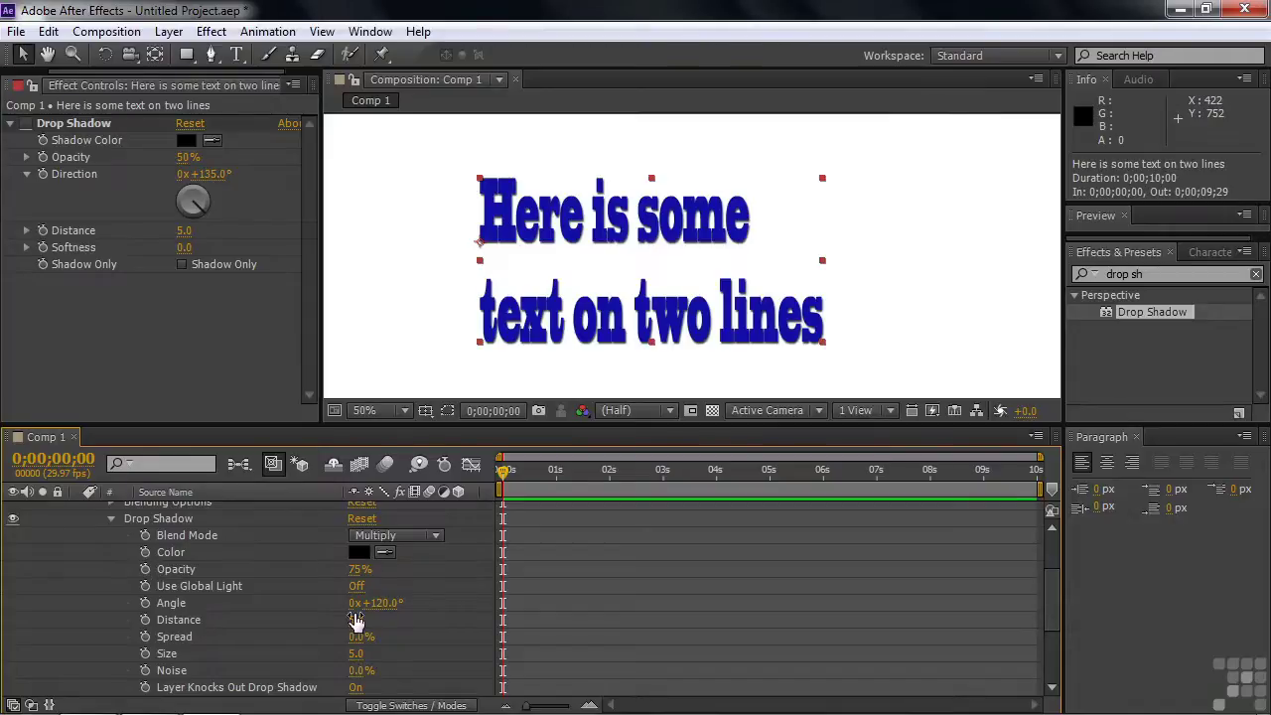
Set the Drop Shadow style's Distance to 24, Spread to 26%, Size to 14, Noise to 2% and Opacity to 48%
left_click_drag(355, 621, 383, 628)
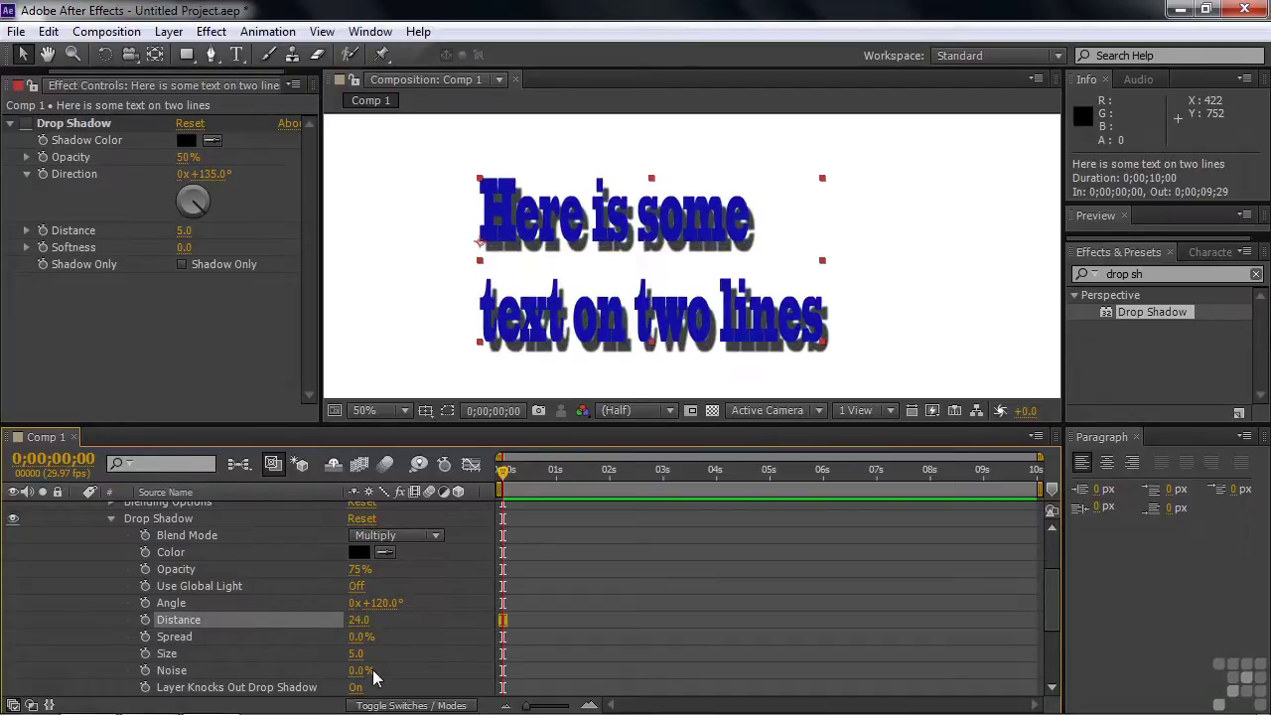
mouse_move(357, 654)
left_mouse_down()
mouse_move(397, 641)
mouse_move(383, 637)
mouse_move(354, 672)
left_mouse_up()
mouse_move(360, 571)
left_mouse_down()
mouse_move(412, 579)
mouse_move(363, 575)
mouse_move(362, 585)
left_mouse_up()
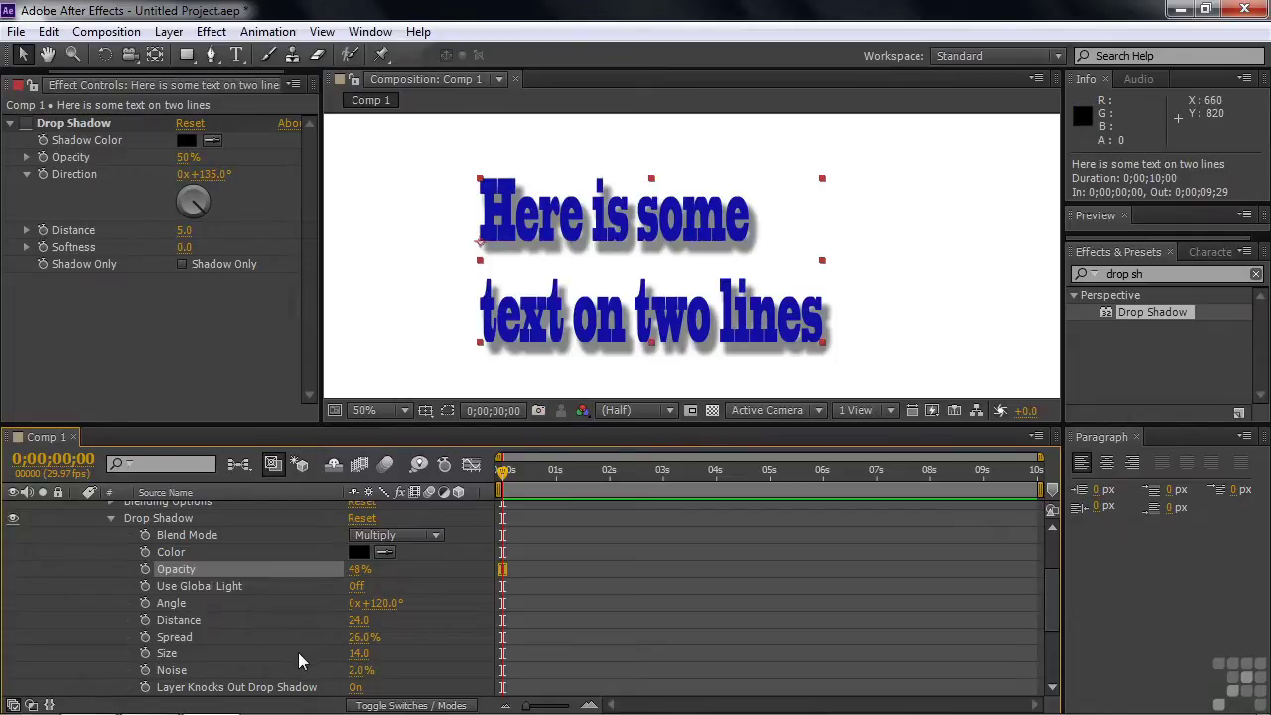
Turn the Drop Shadow style into a blue glow with Distance 0, Size 53 and color 0924AB
left_click_drag(358, 620, 181, 654)
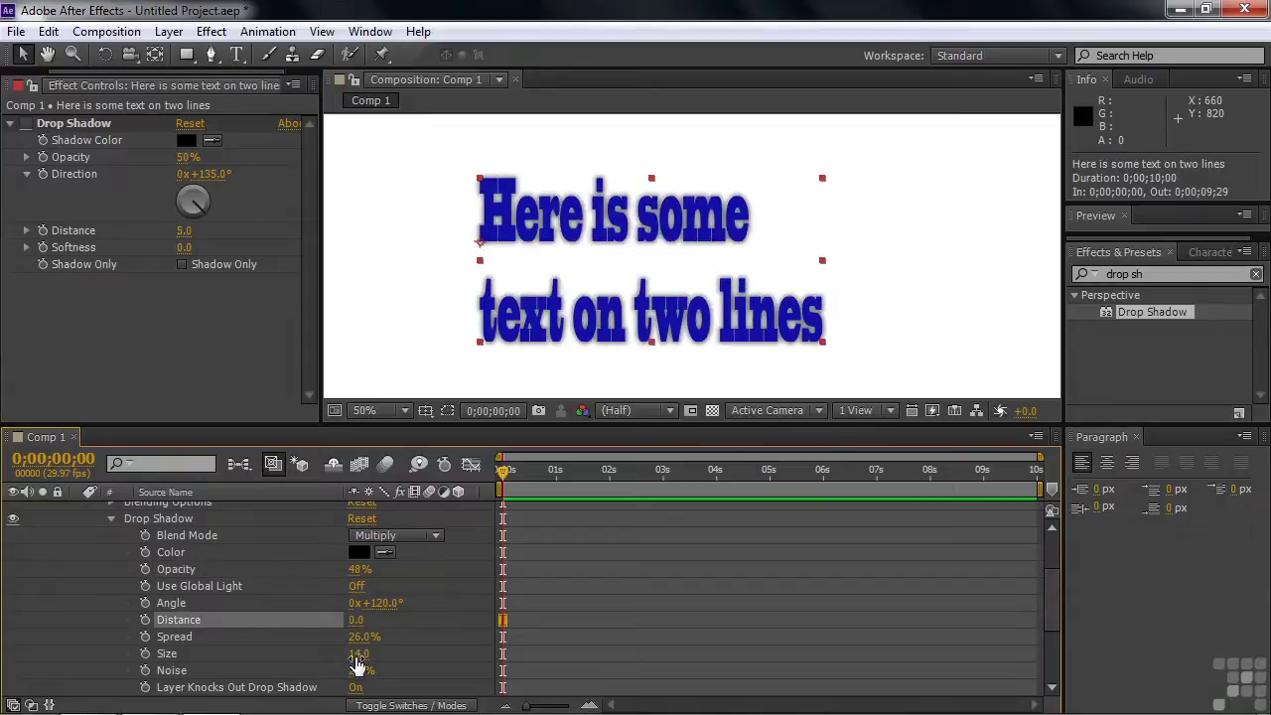
left_click_drag(358, 655, 399, 658)
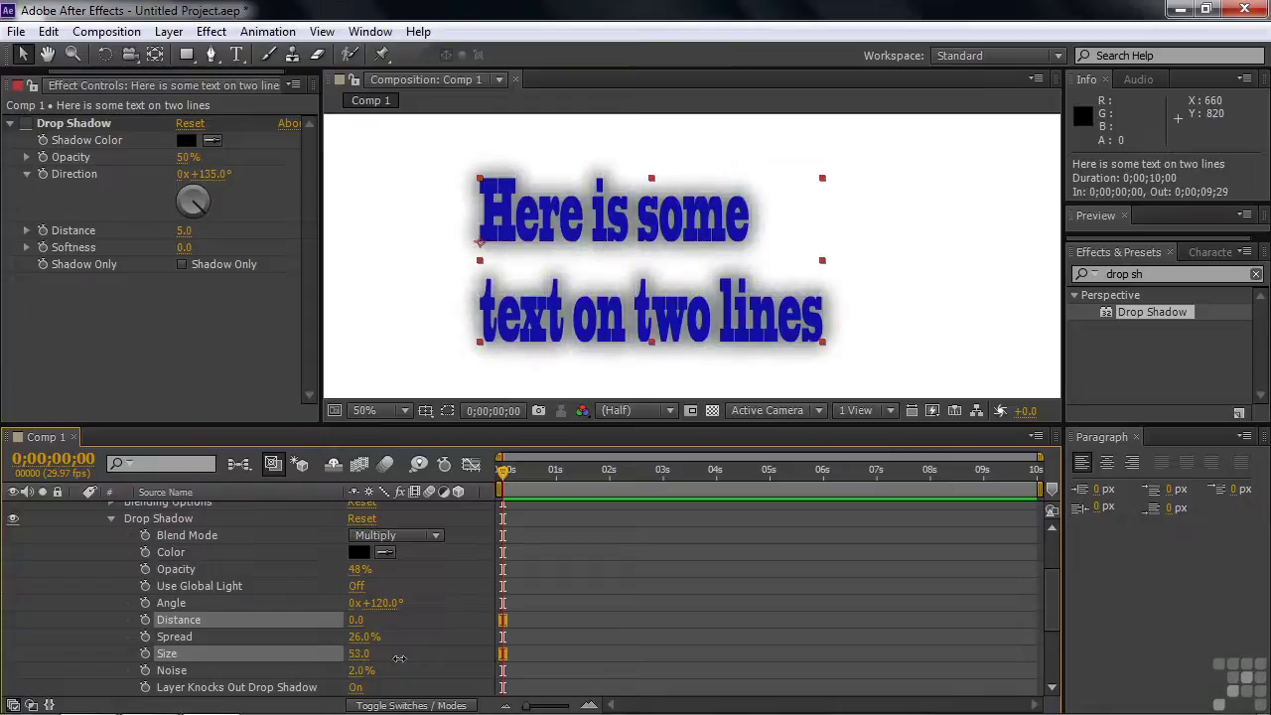
left_click(358, 552)
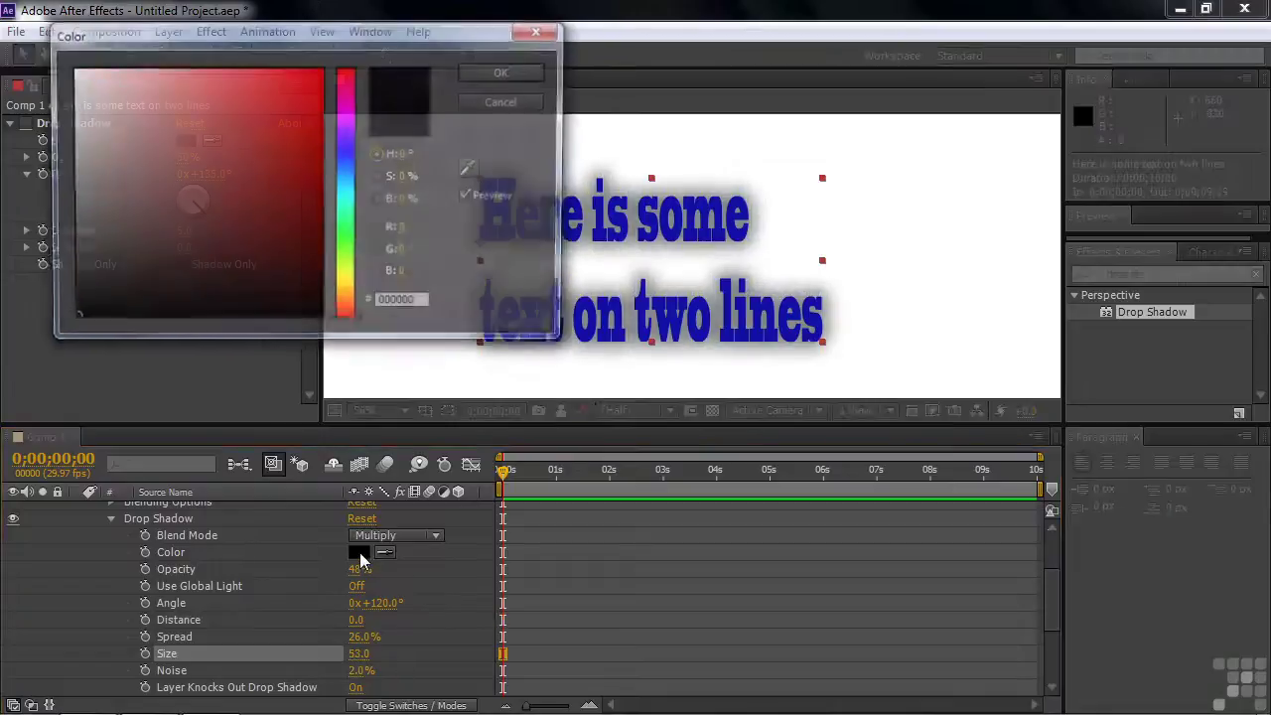
left_click(347, 159)
left_click(310, 147)
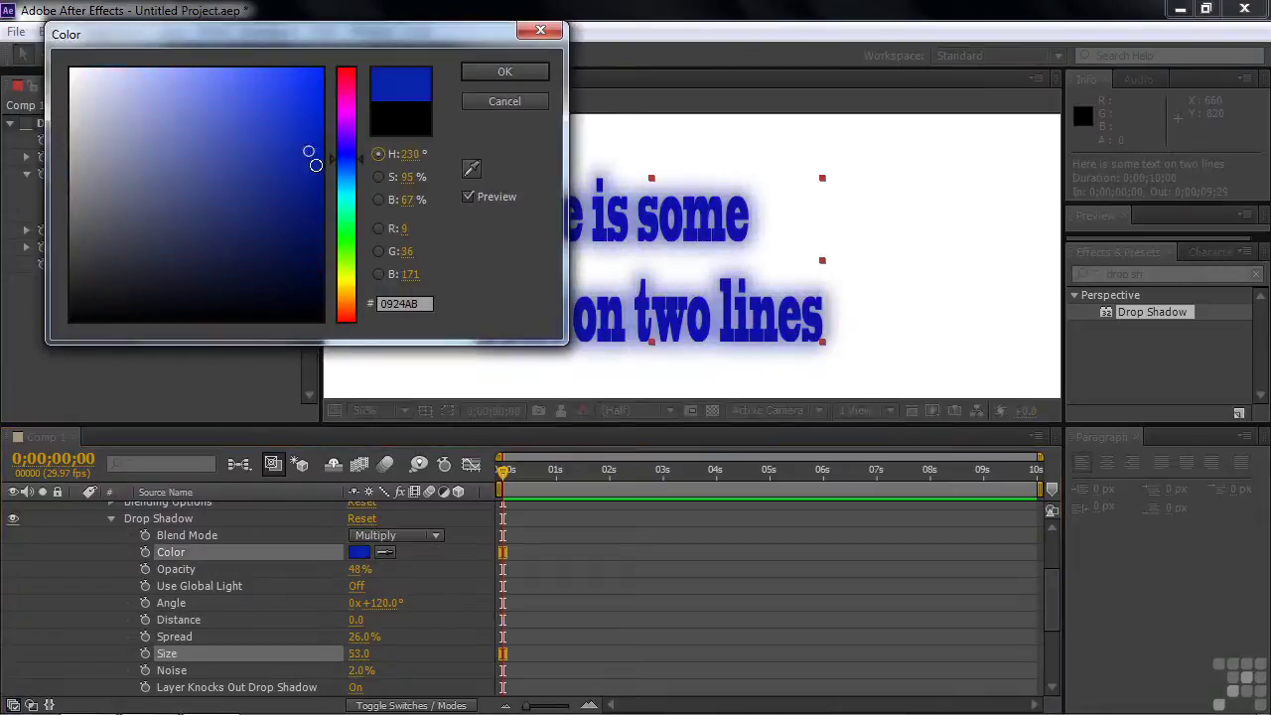
left_click(505, 72)
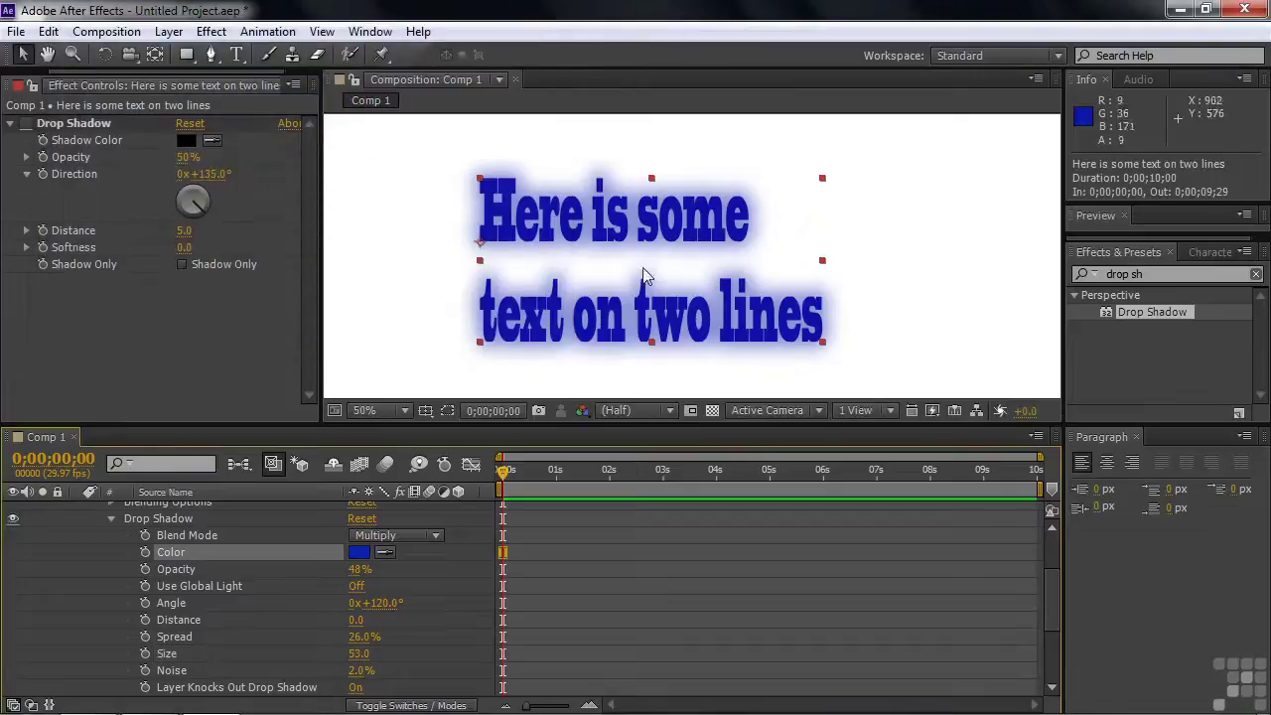
Turn off and collapse the Drop Shadow layer style, and turn on Inner Shadow with its settings expanded
left_click(13, 518)
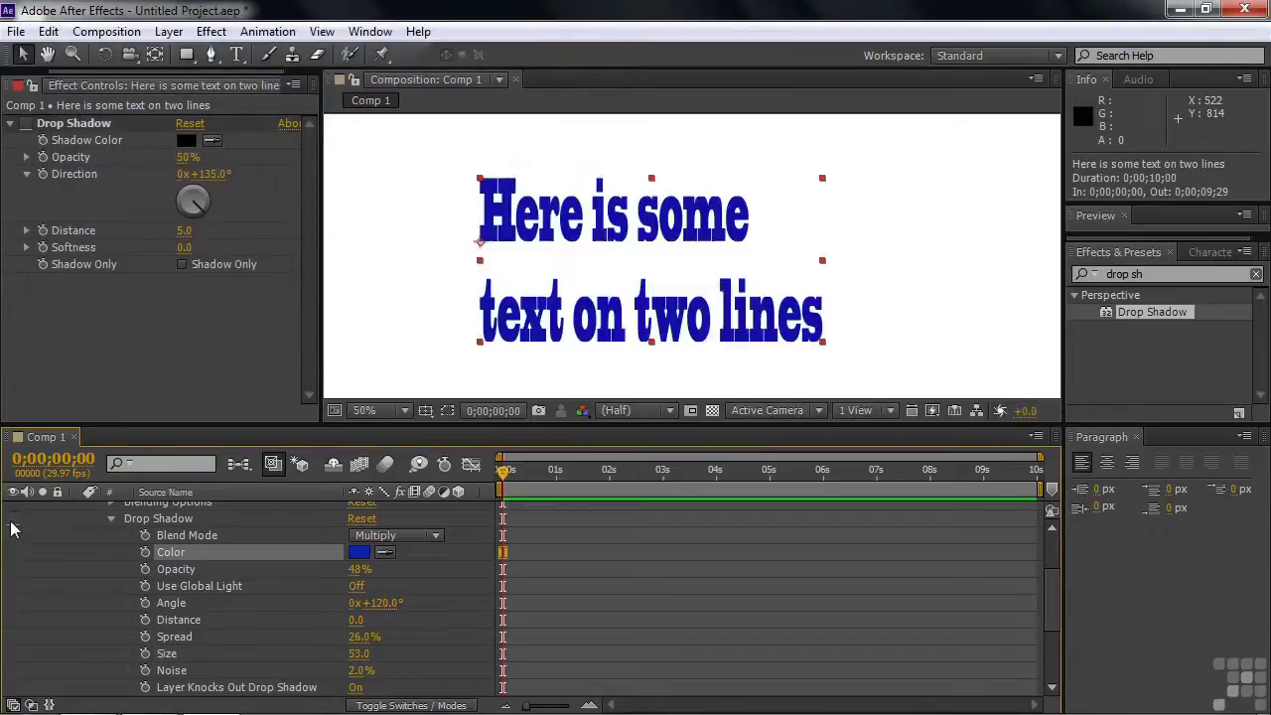
left_click(109, 517)
left_click(13, 569)
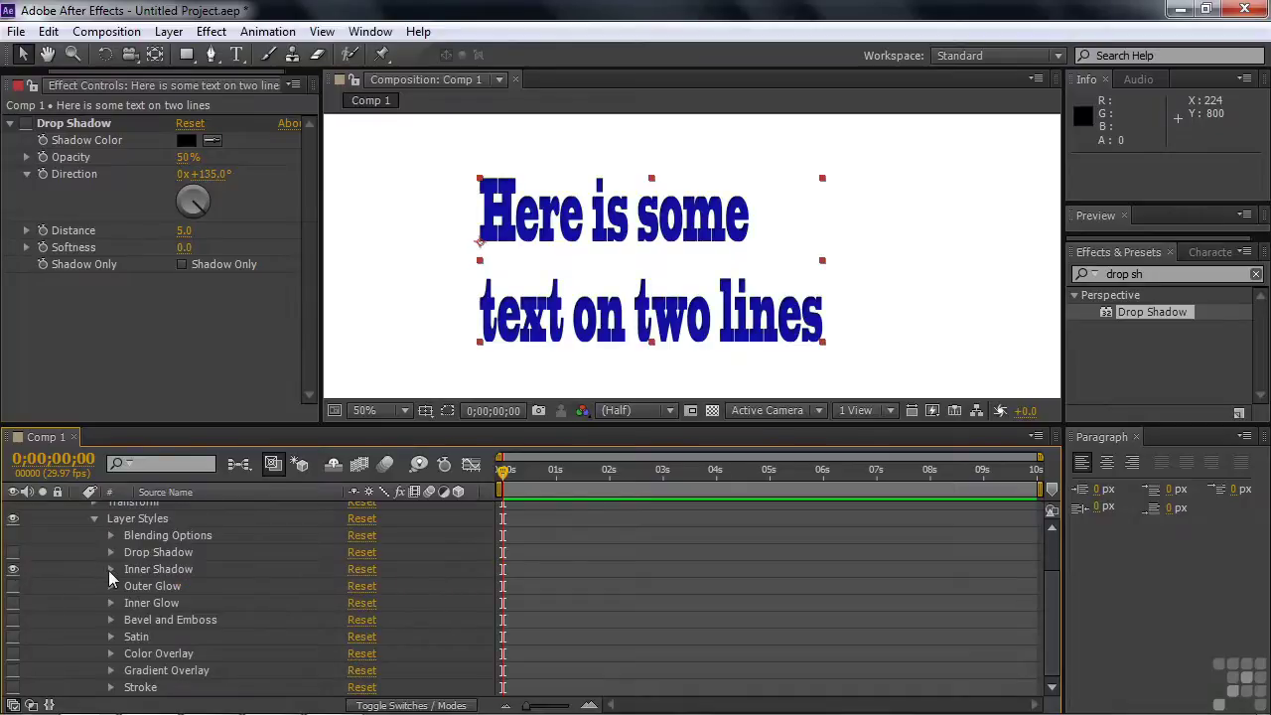
left_click(109, 569)
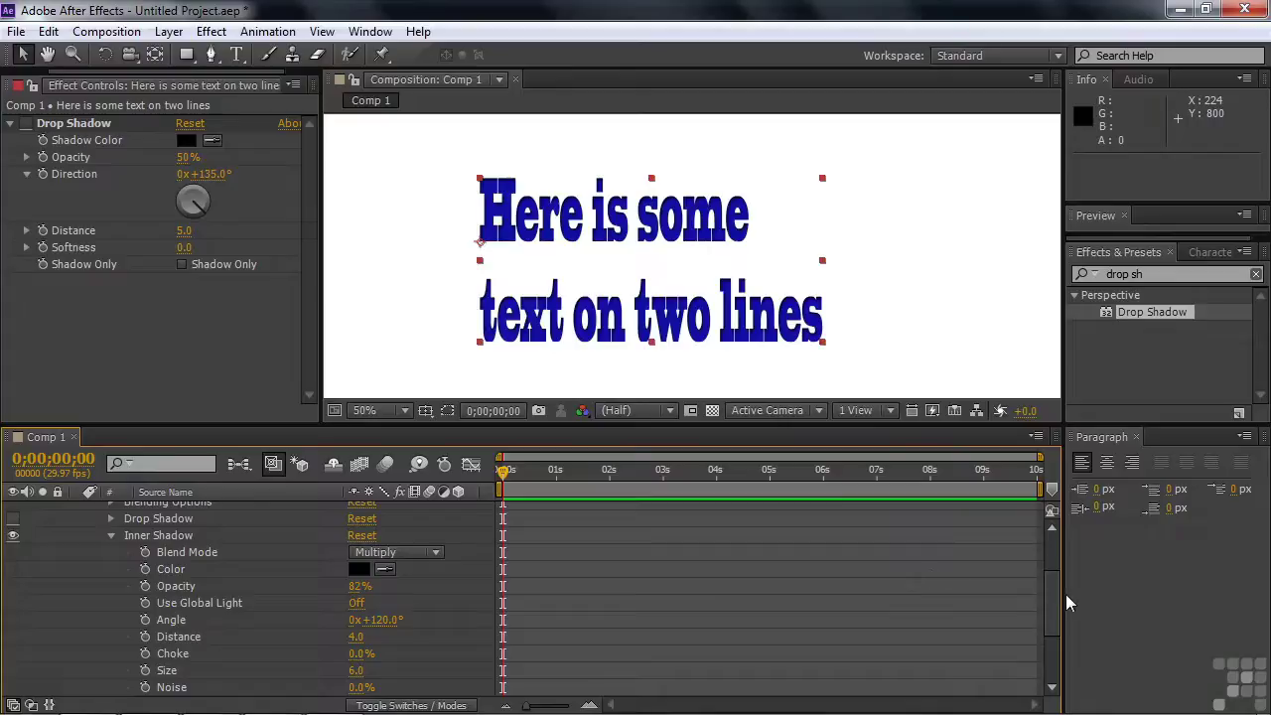
Set the Size of the text layer's Inner Shadow style to 18, keeping its Distance at 4
scroll(1054, 592, "down", 2)
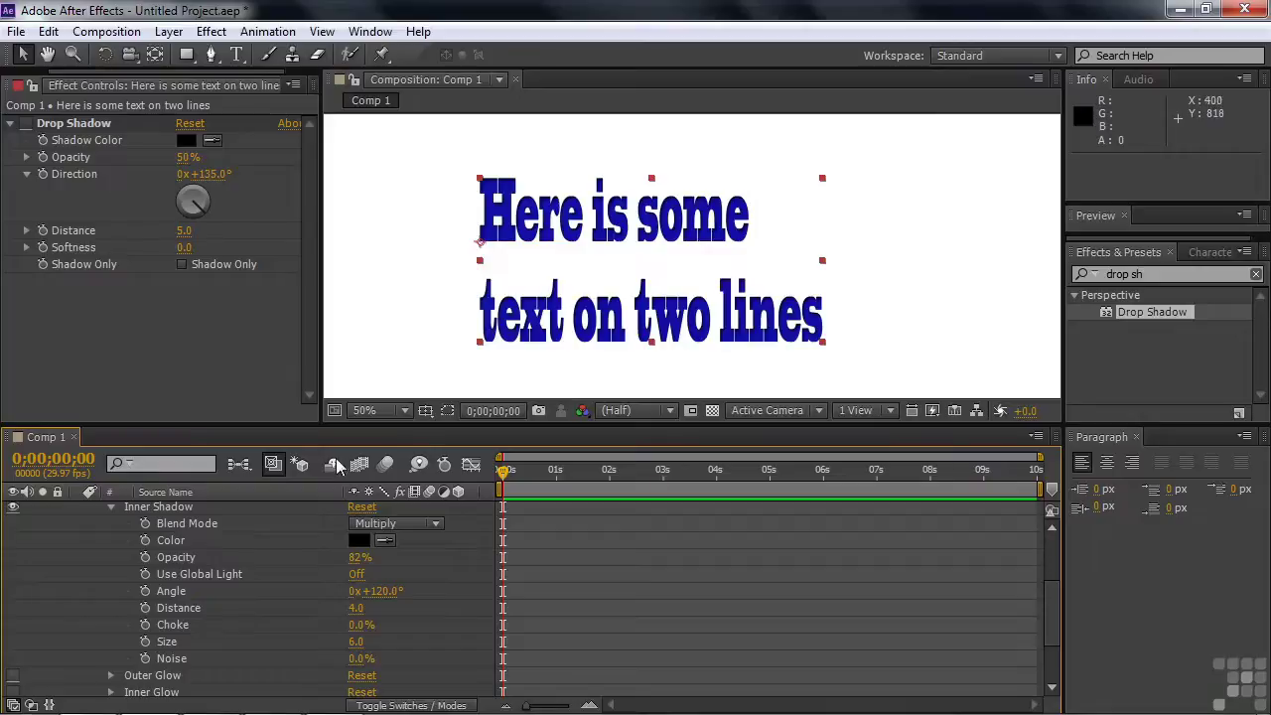
left_click(406, 411)
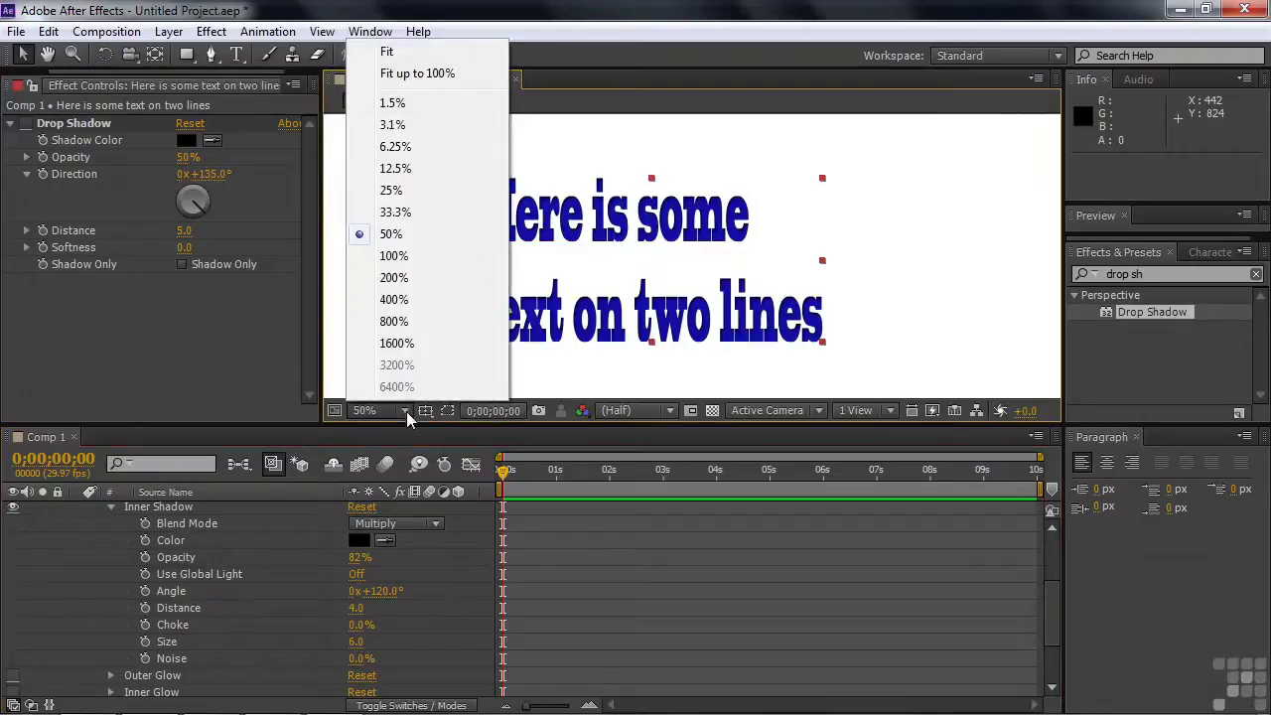
left_click(411, 283)
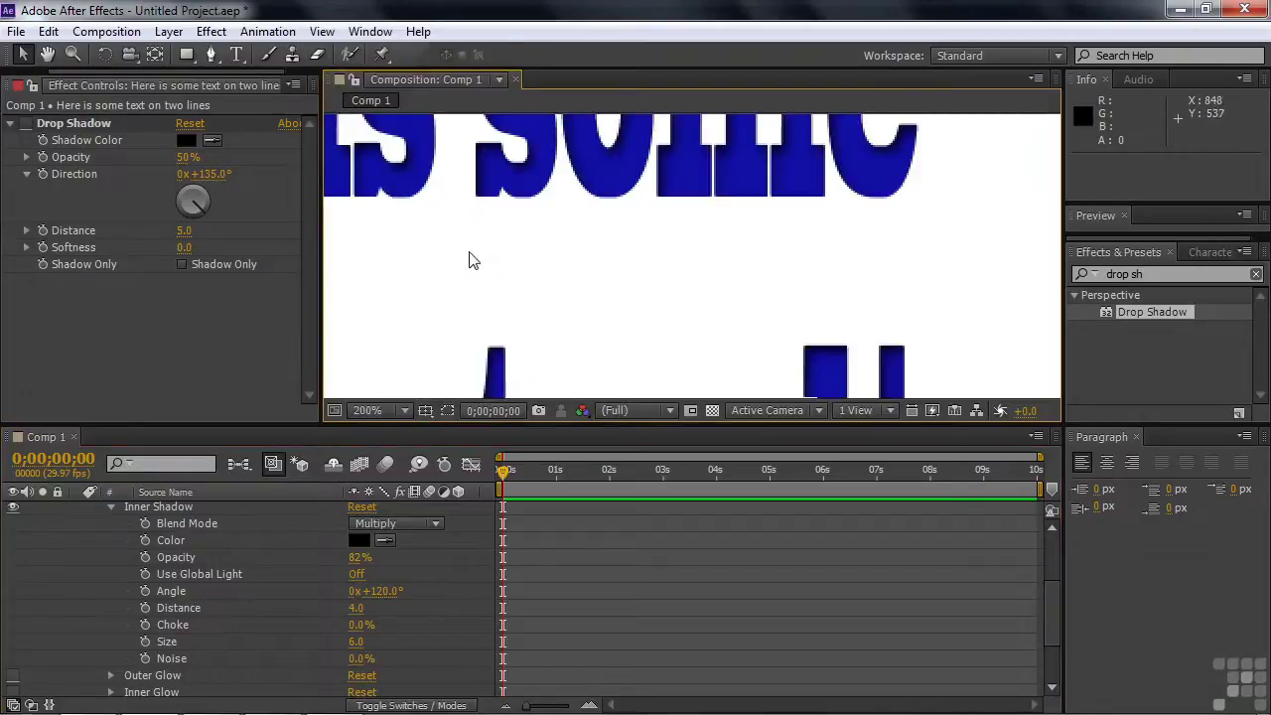
key("space")
left_click_drag(419, 197, 792, 395)
left_click_drag(505, 311, 701, 283)
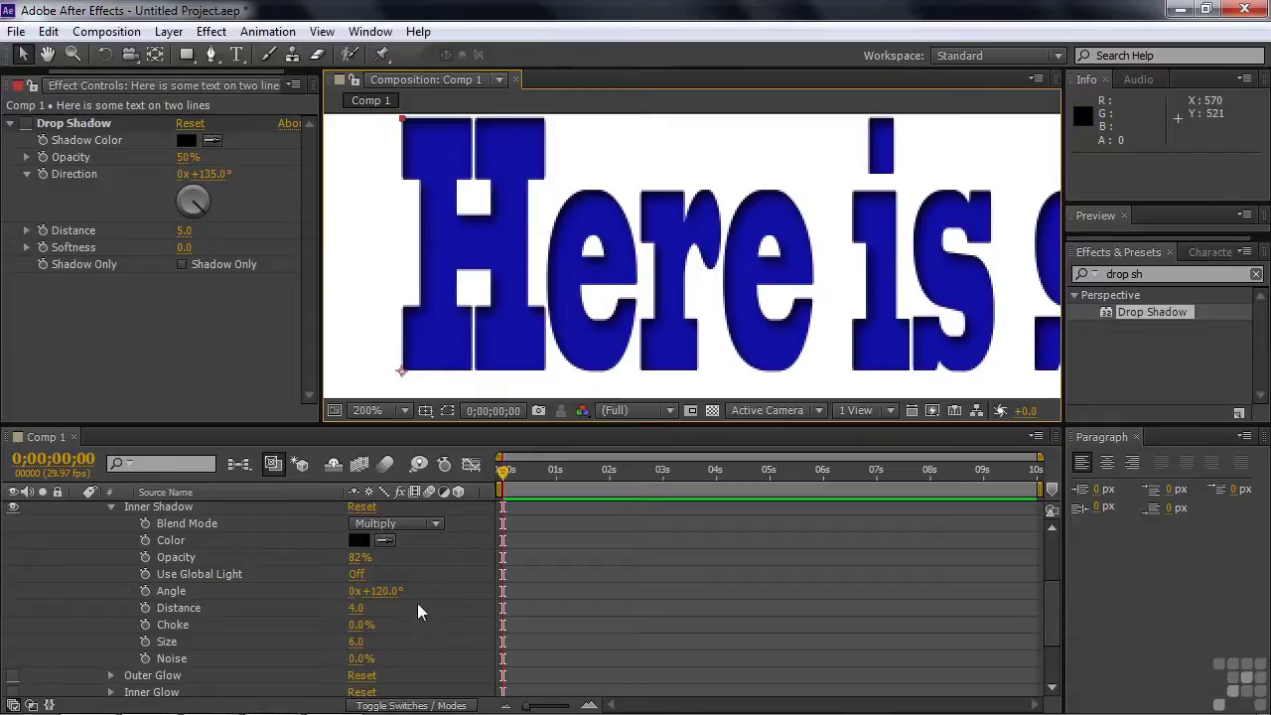
left_click_drag(357, 607, 380, 654)
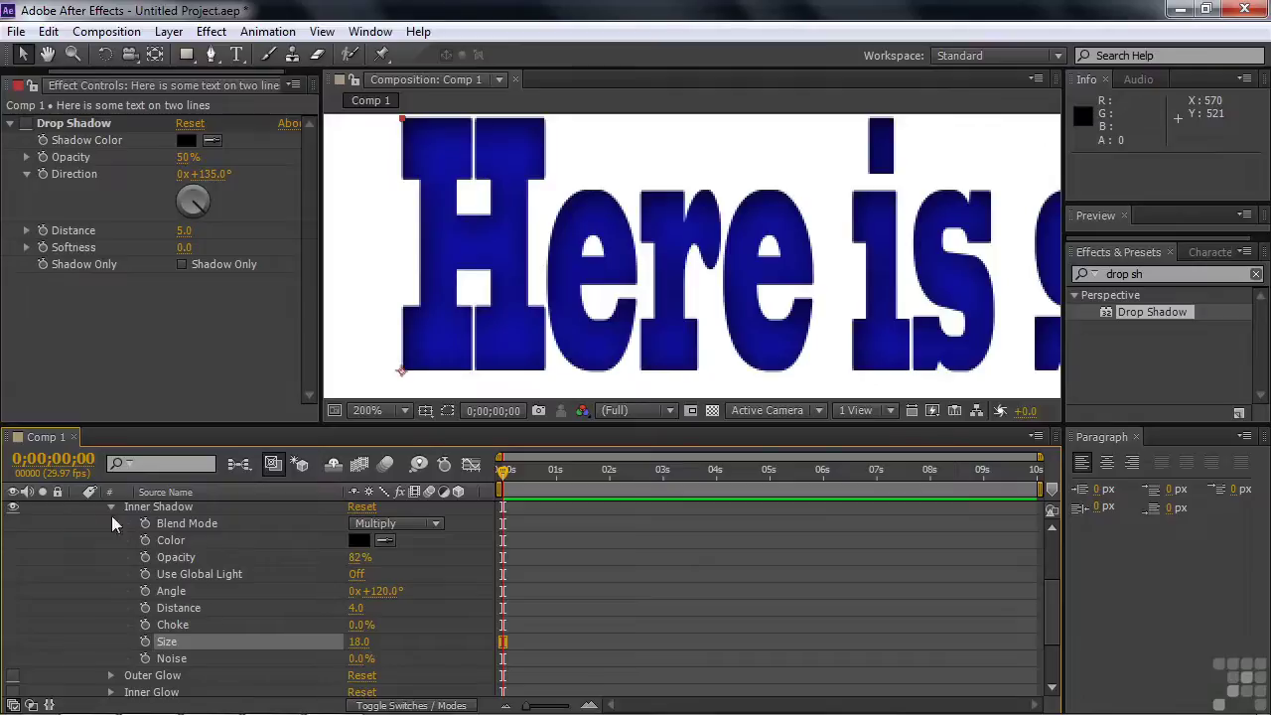
Turn off and collapse the Inner Shadow layer style, and turn on Outer Glow with its settings expanded
left_click(13, 508)
left_click(110, 508)
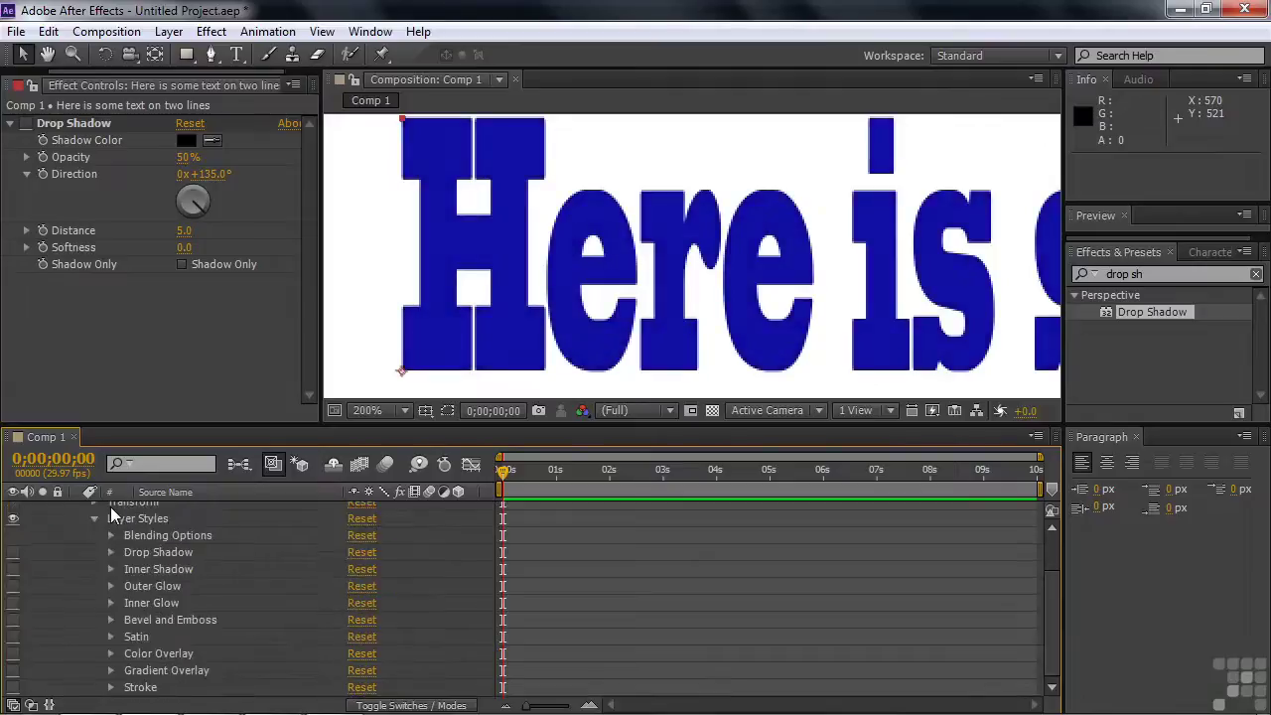
left_click(13, 586)
left_click(111, 586)
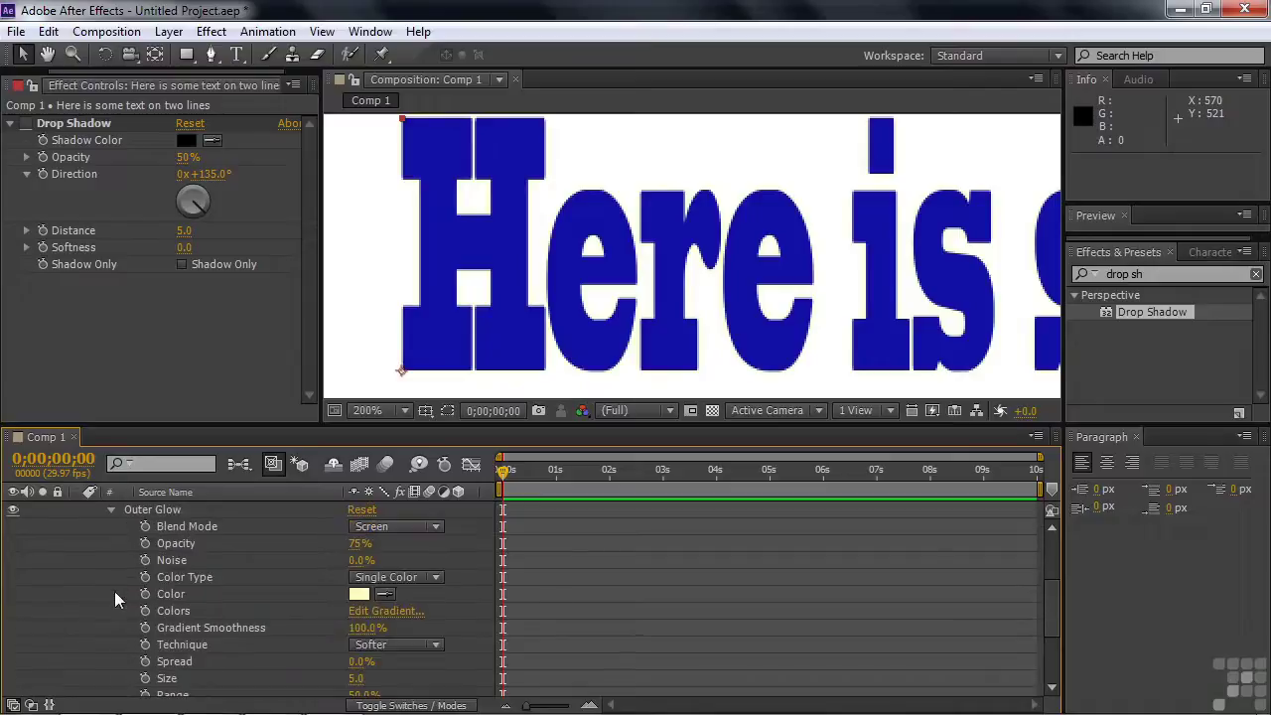
Set the Outer Glow style's color to pink F22D77, its Spread to 38% and its Size to 10
left_click(360, 595)
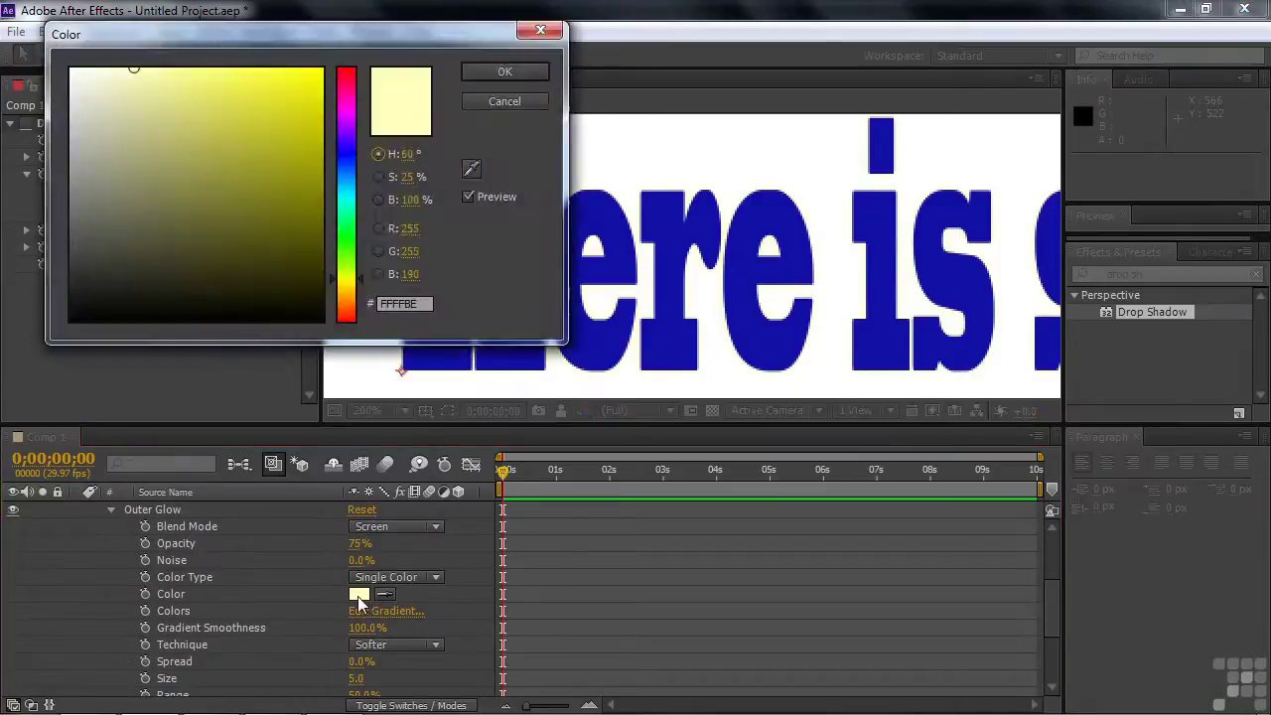
left_click(348, 85)
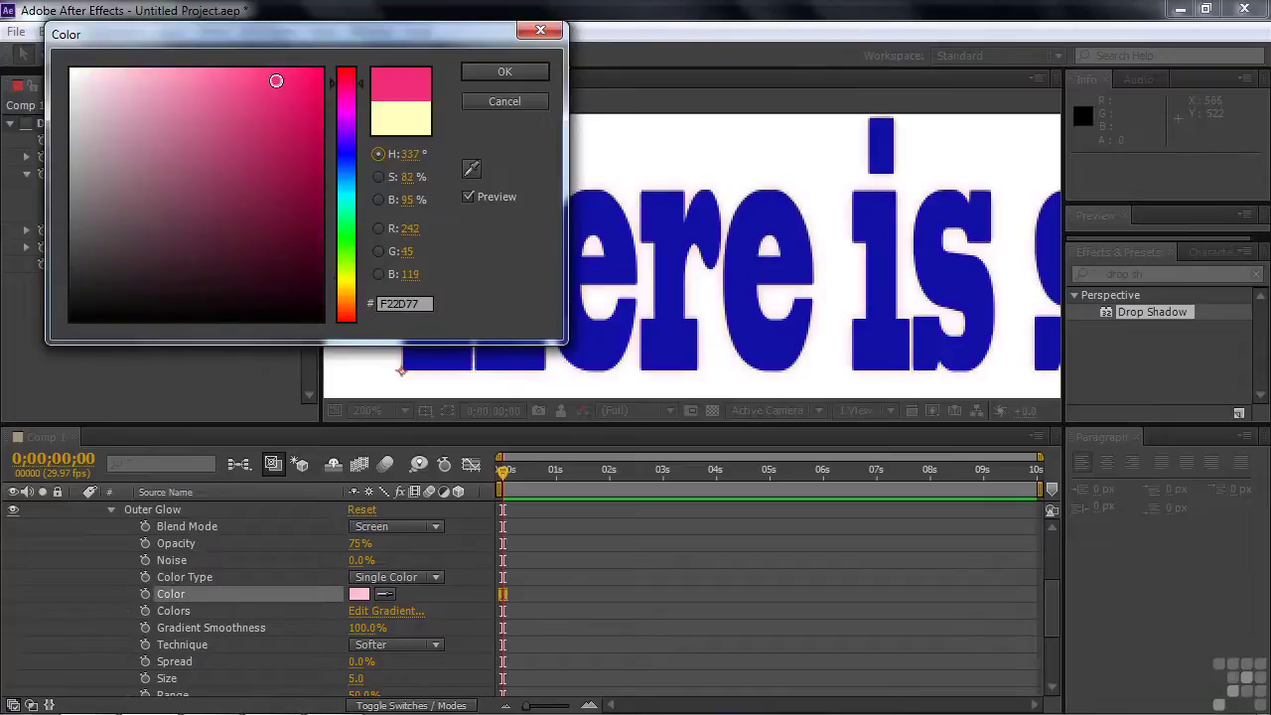
left_click(276, 80)
left_click(500, 72)
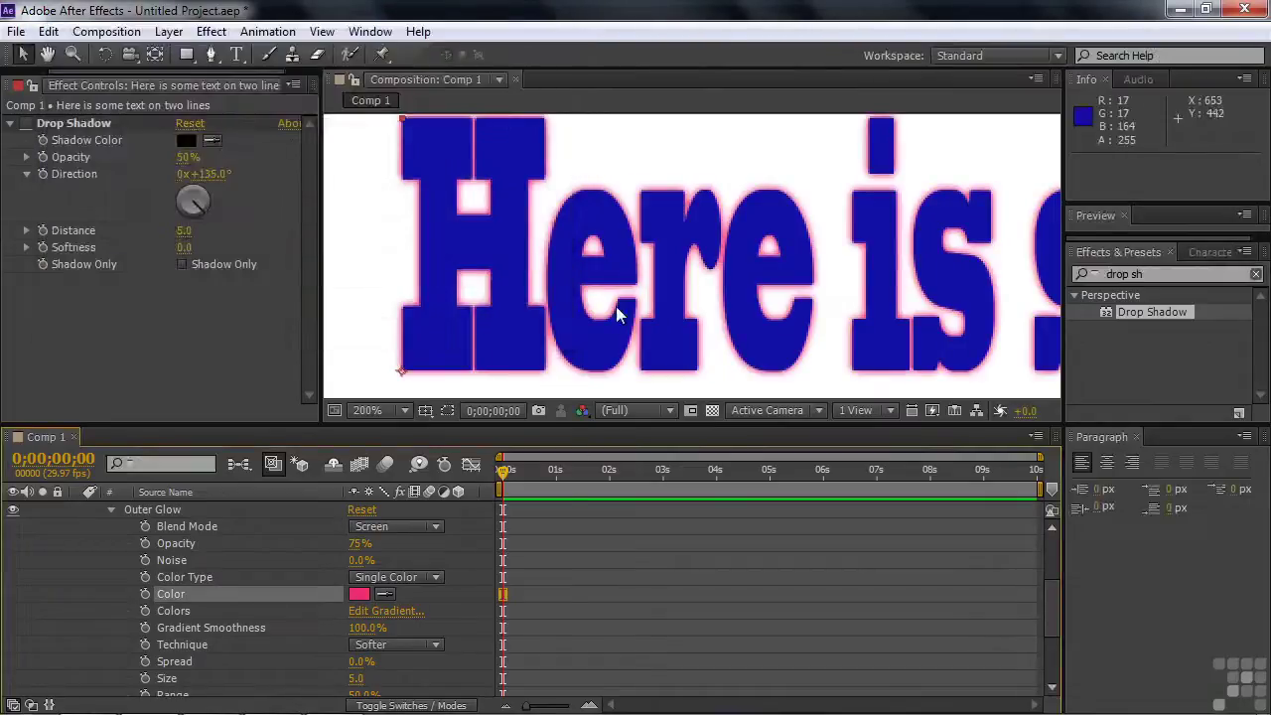
left_click_drag(1052, 602, 1049, 607)
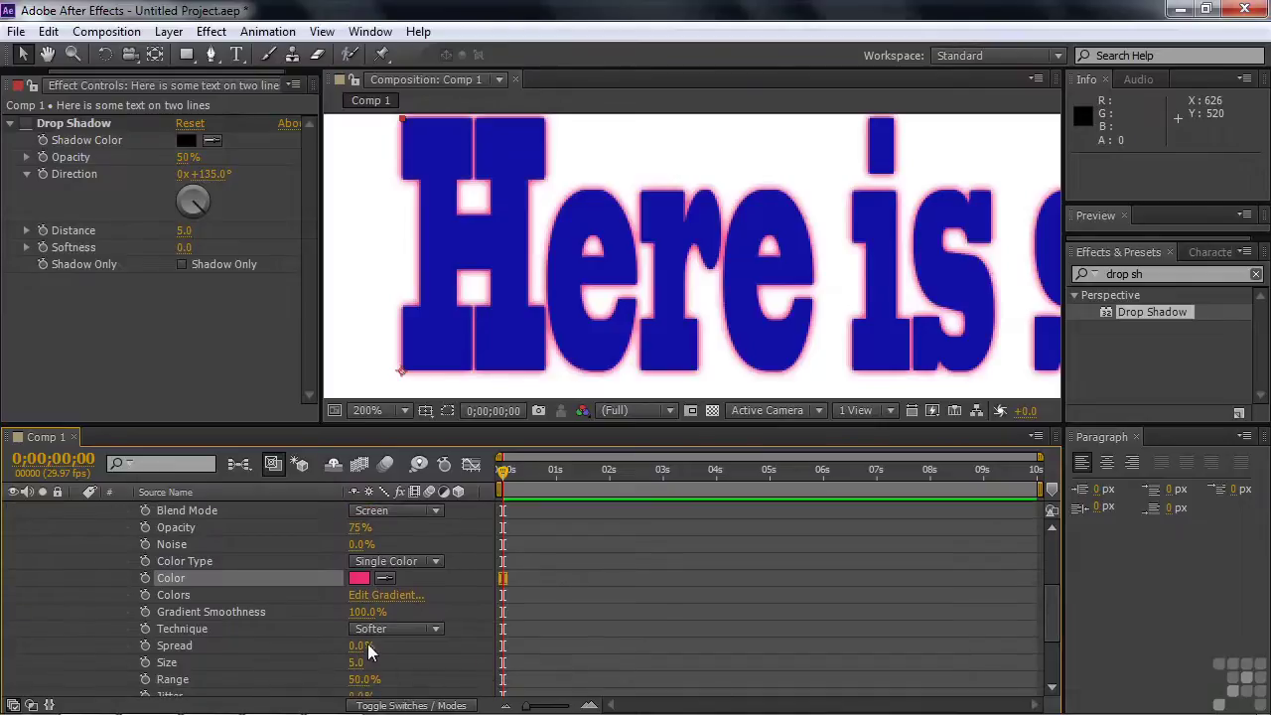
left_click_drag(369, 645, 365, 672)
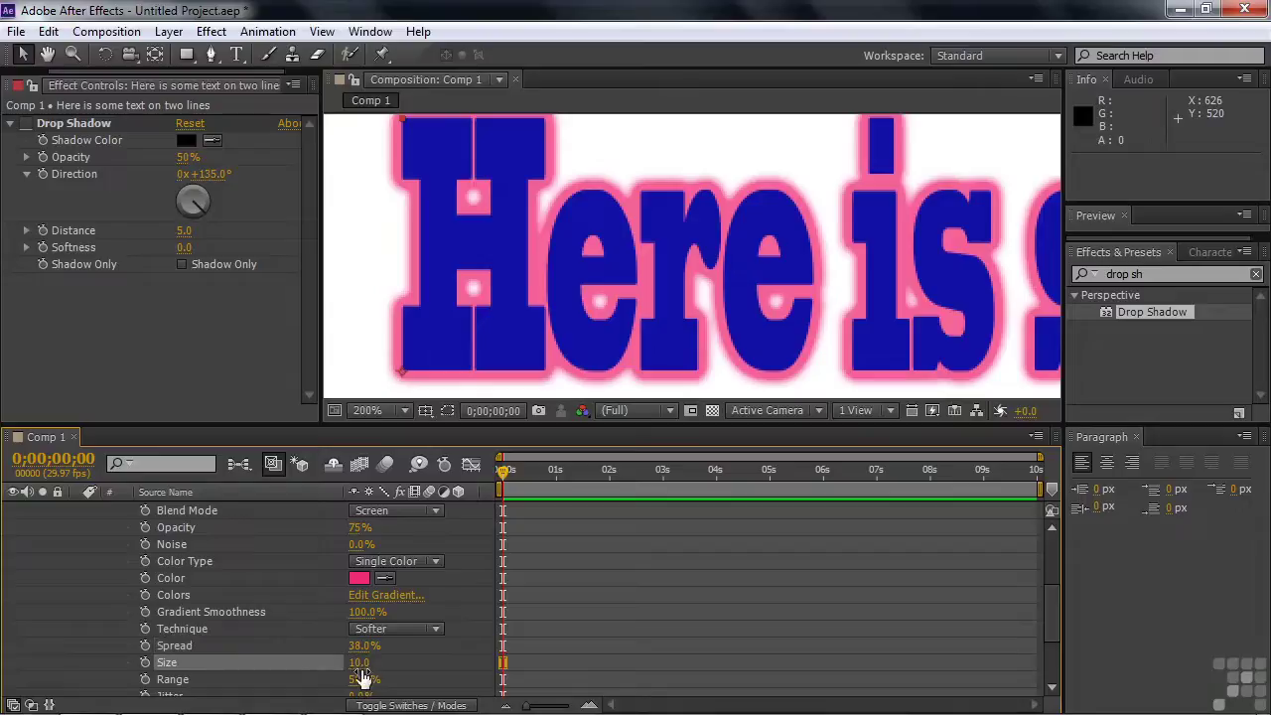
Switch the Outer Glow's Color Type to Gradient and set the gradient's starting color stop to red F82929
left_click(440, 562)
left_click(424, 607)
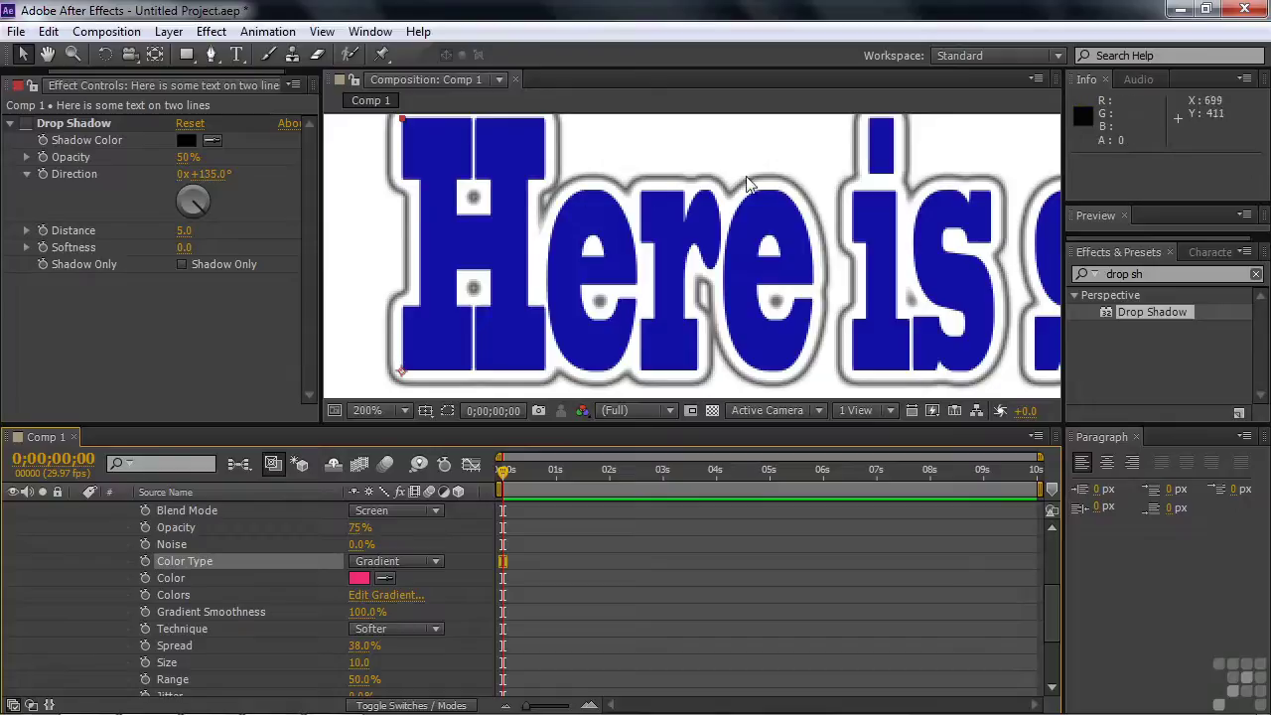
left_click(385, 596)
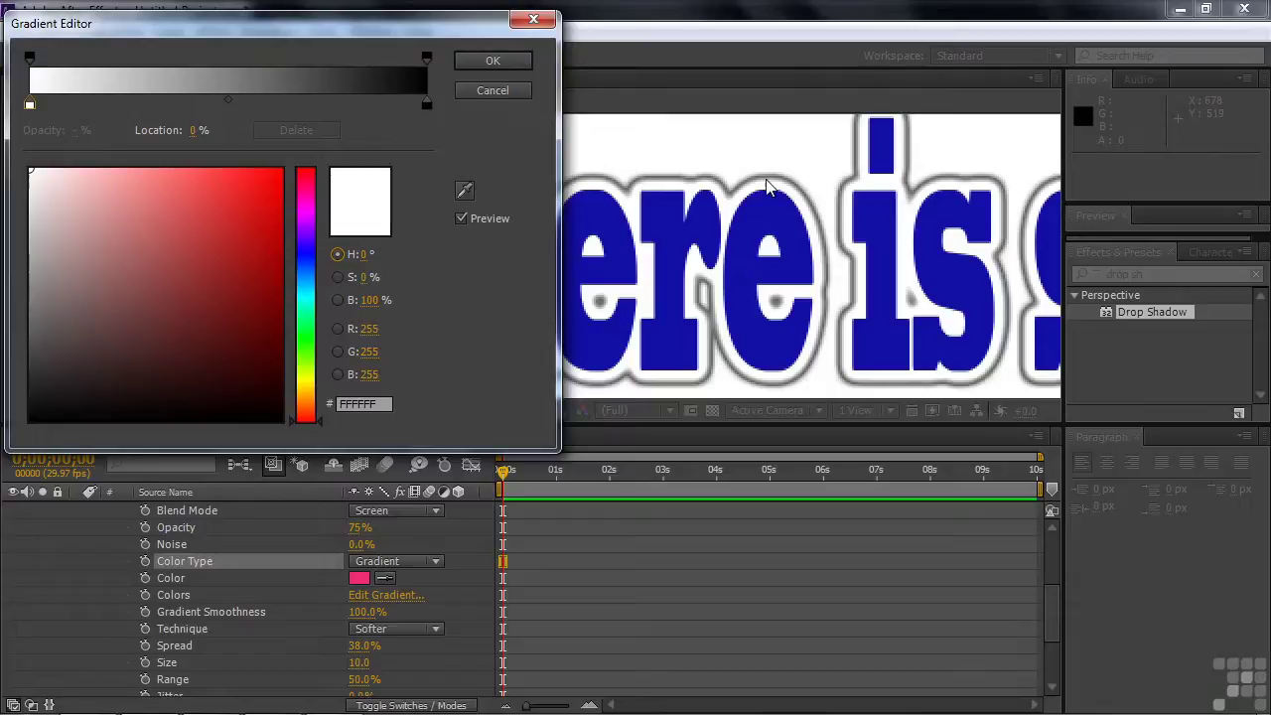
left_click(427, 58)
mouse_move(86, 132)
left_mouse_down()
mouse_move(5, 134)
mouse_move(111, 136)
left_mouse_up()
left_click(30, 105)
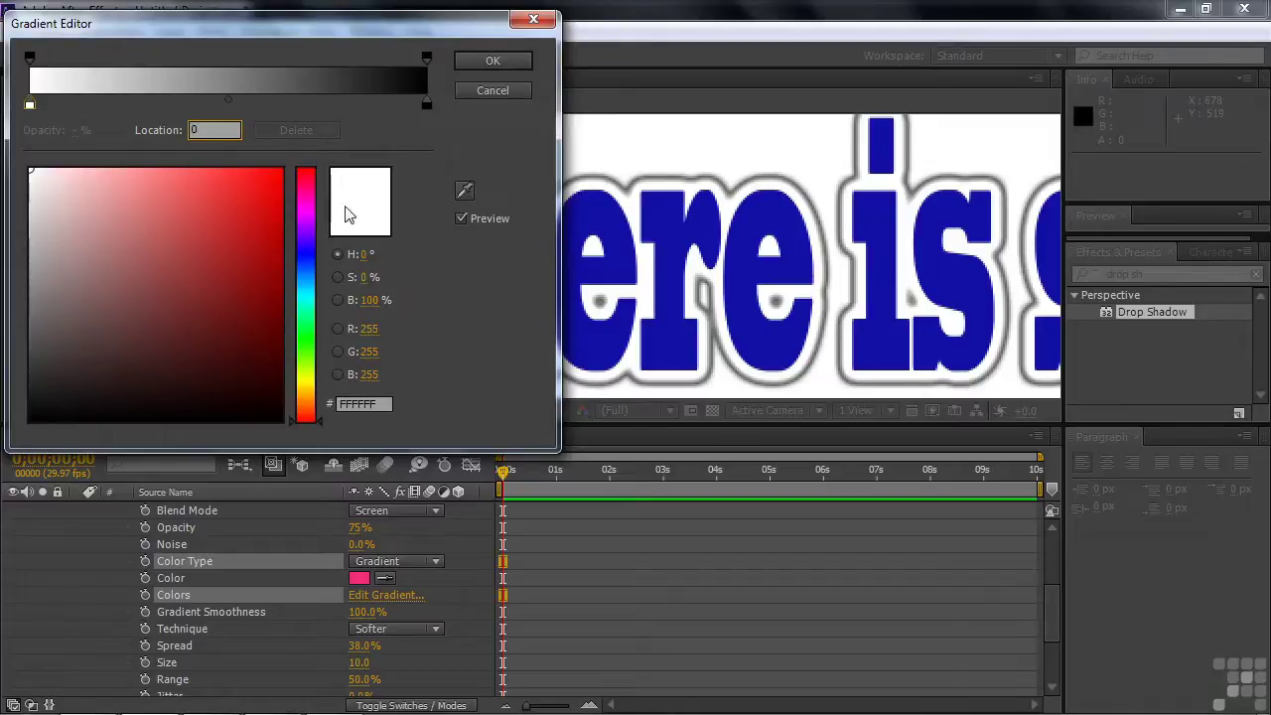
left_click(240, 175)
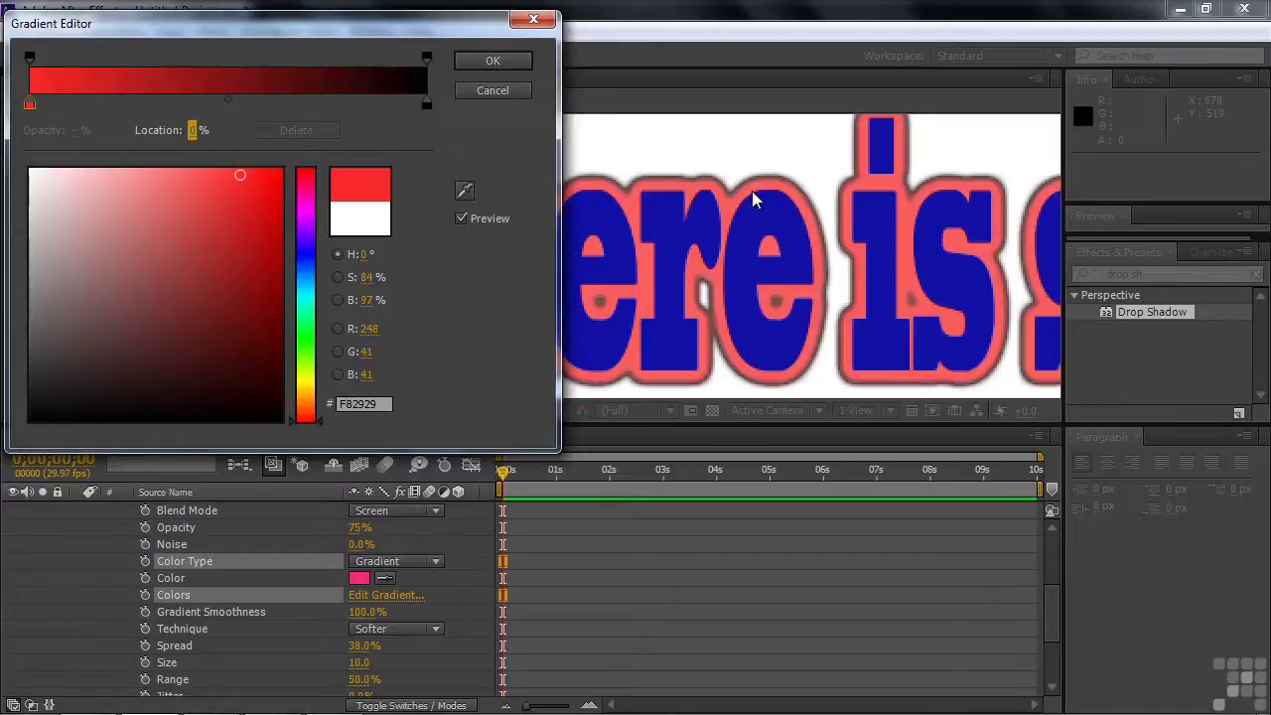
Set the Outer Glow gradient's ending color stop to green 3BDA51, try different color midpoint positions and accept the gradient
left_click(425, 105)
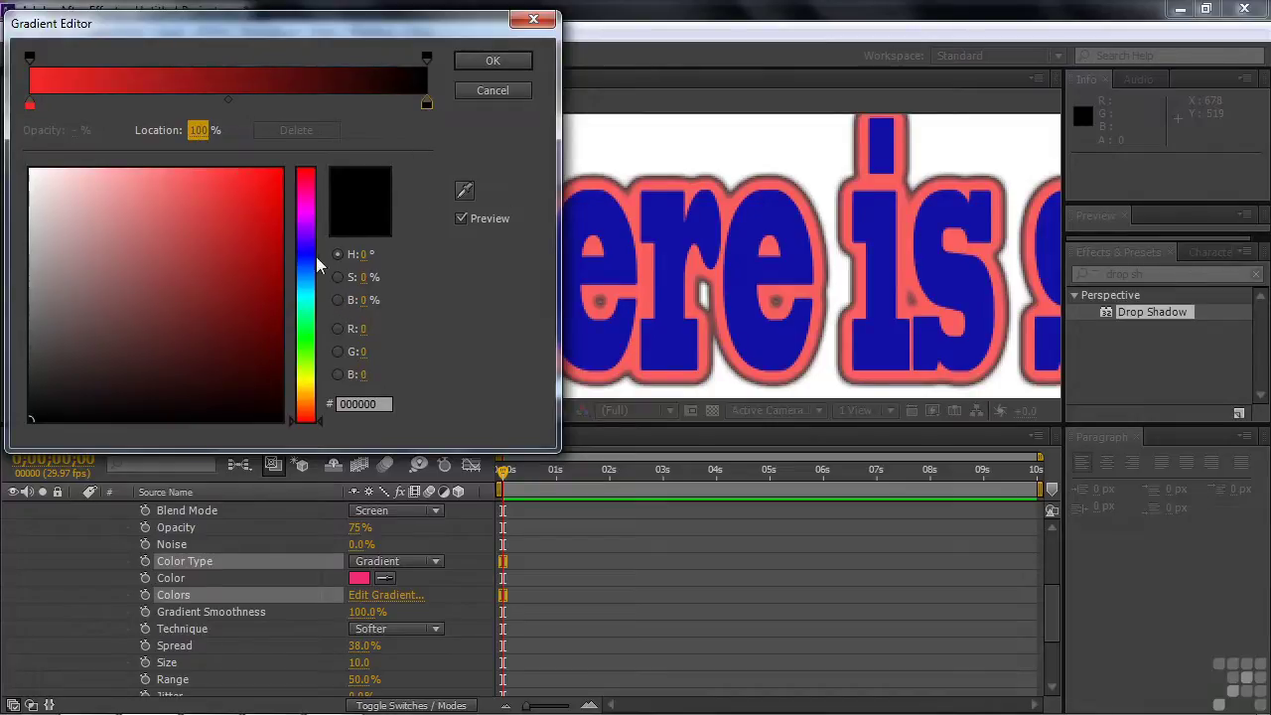
left_click(305, 330)
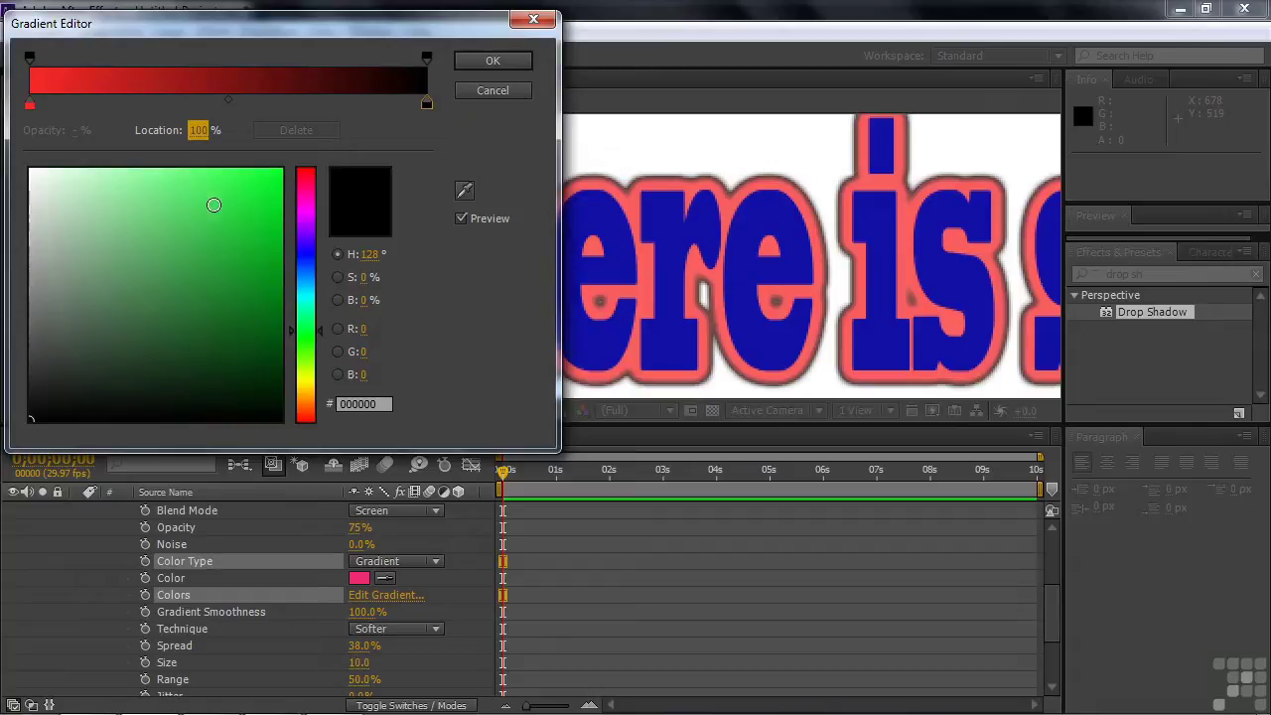
left_click(212, 205)
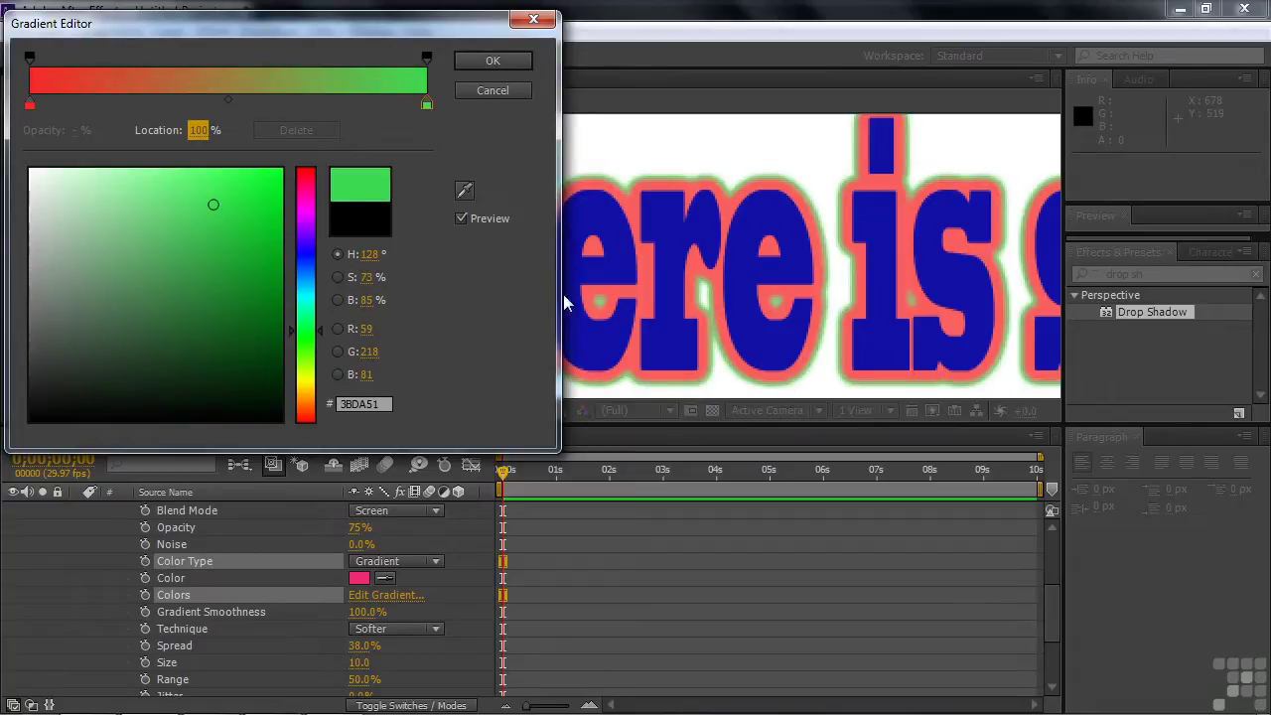
left_click(228, 97)
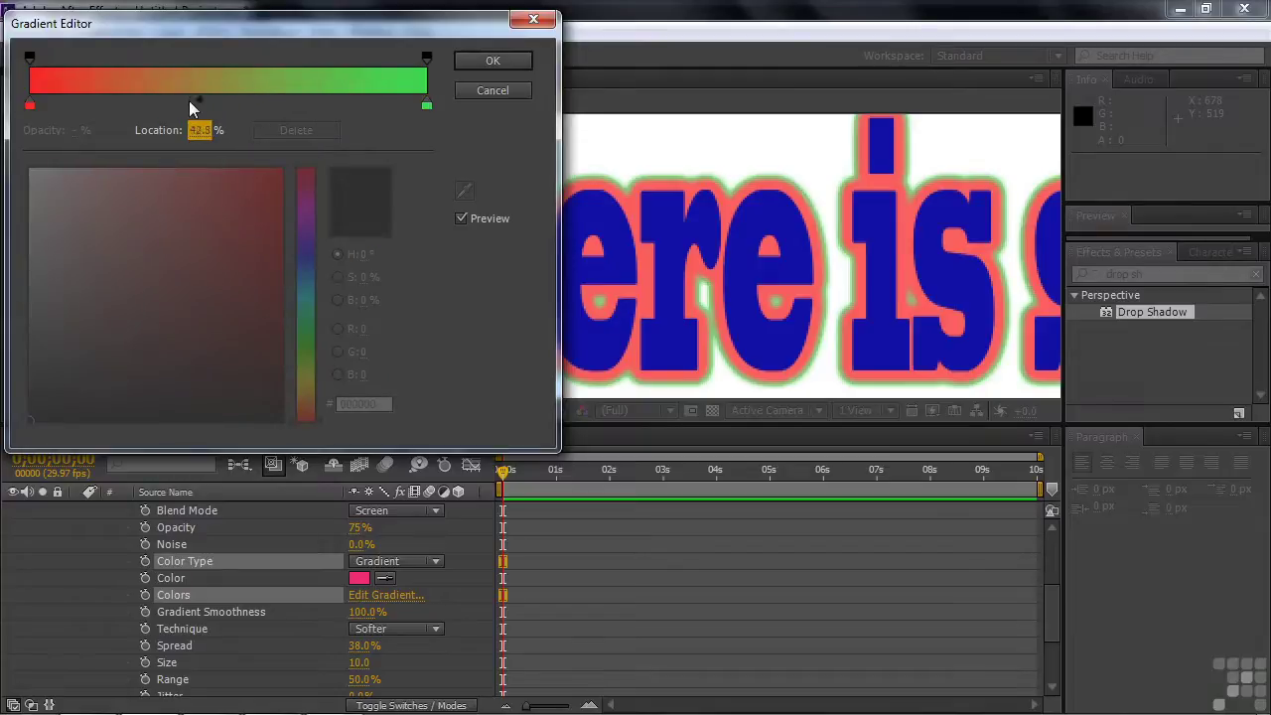
left_click_drag(143, 97, 227, 96)
left_click(481, 63)
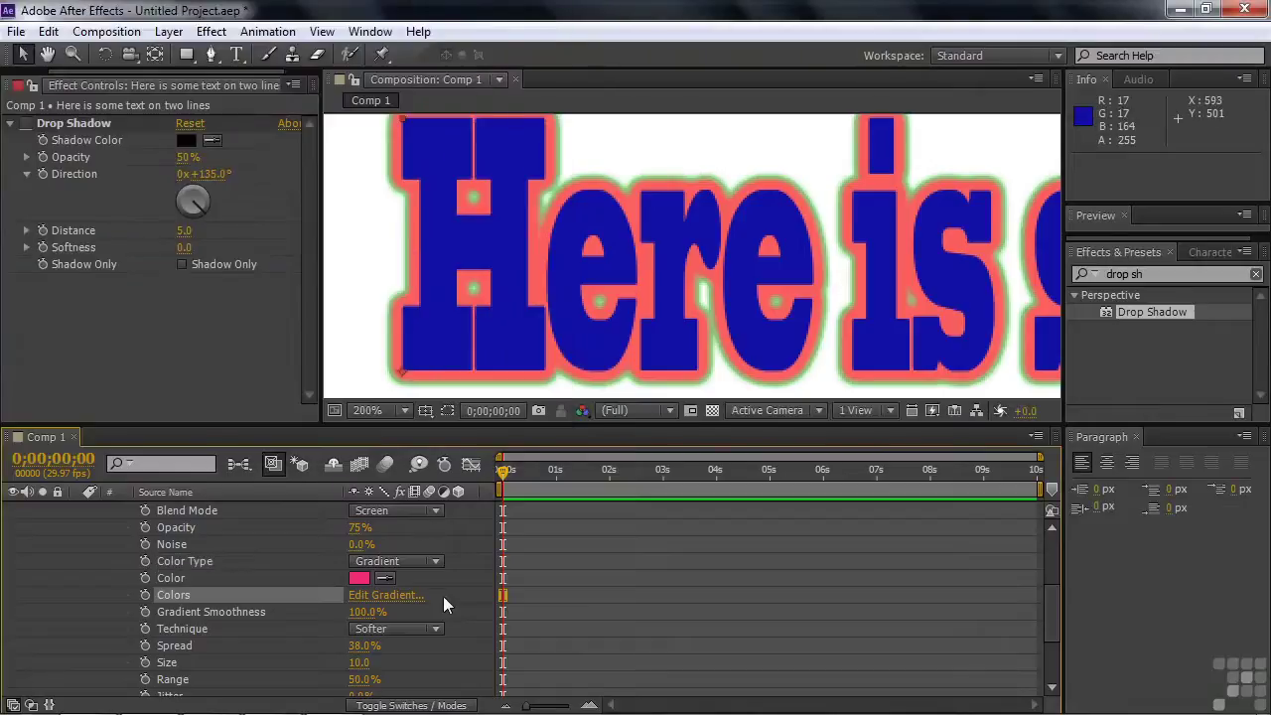
Turn off and collapse the Outer Glow layer style, and turn on Inner Glow with its settings expanded
scroll(363, 596, "up", 5)
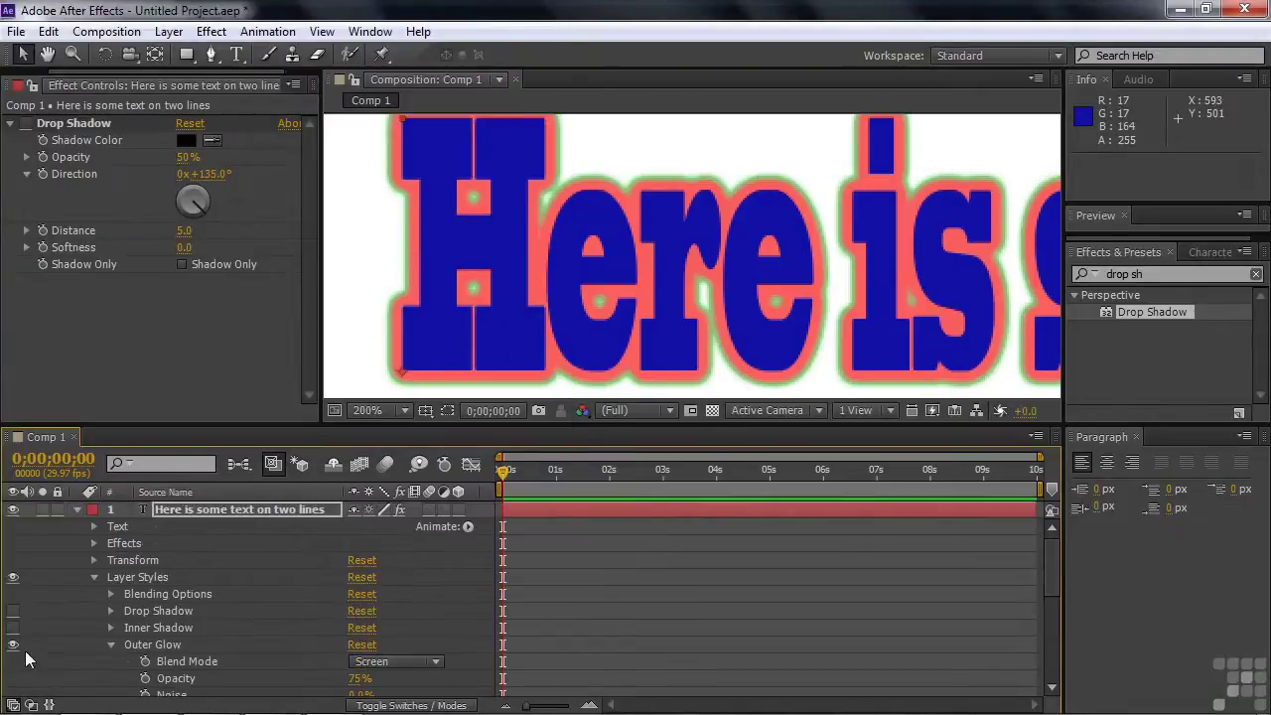
left_click(14, 646)
left_click(111, 644)
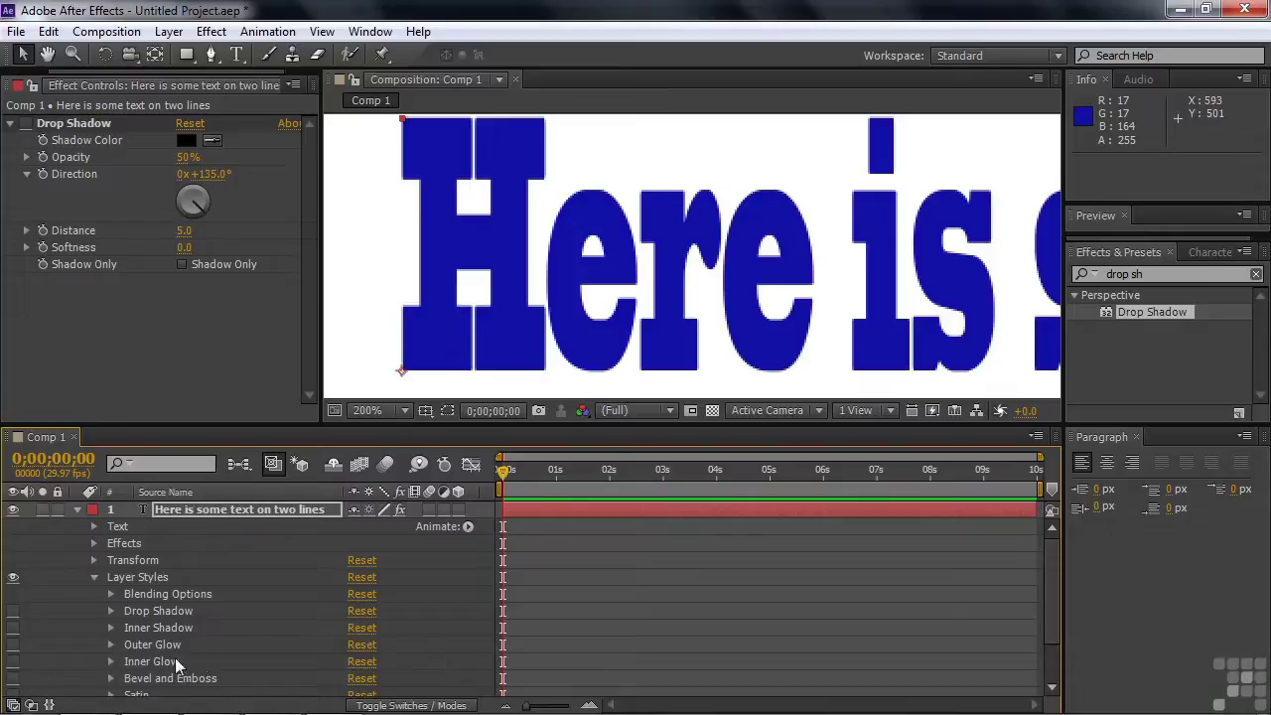
left_click(13, 662)
scroll(1054, 605, "down", 3)
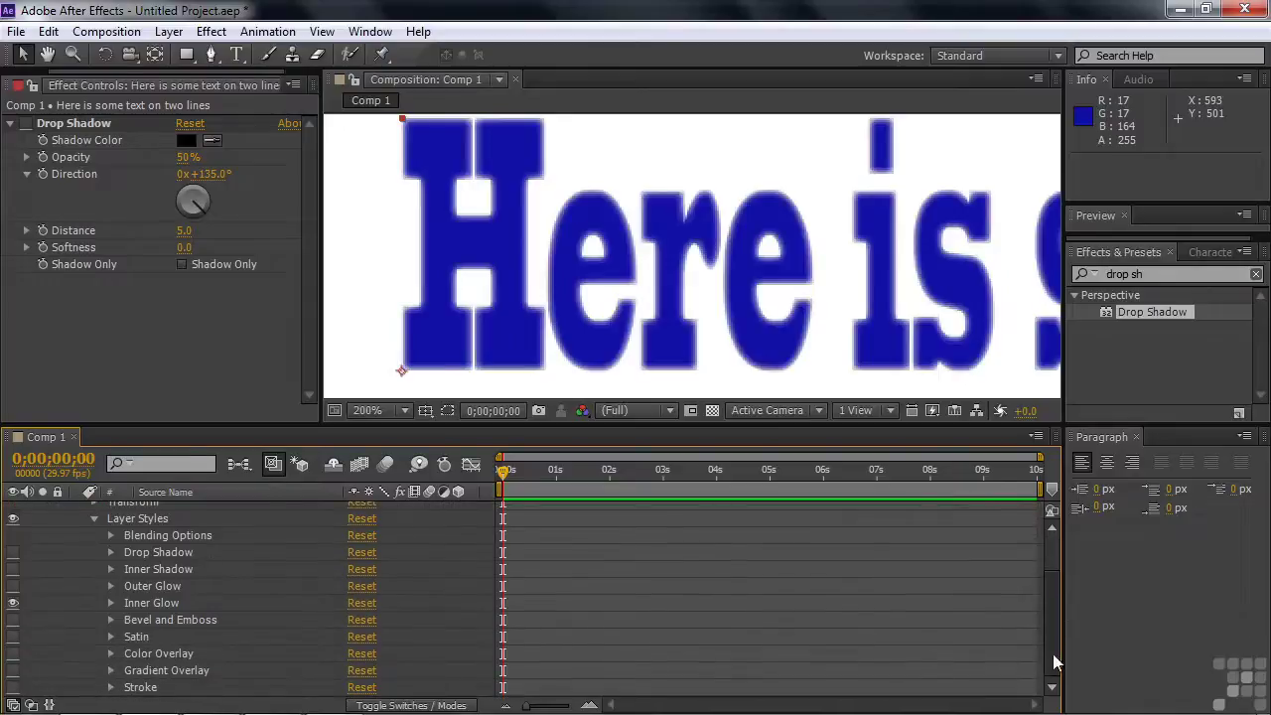
left_click(111, 603)
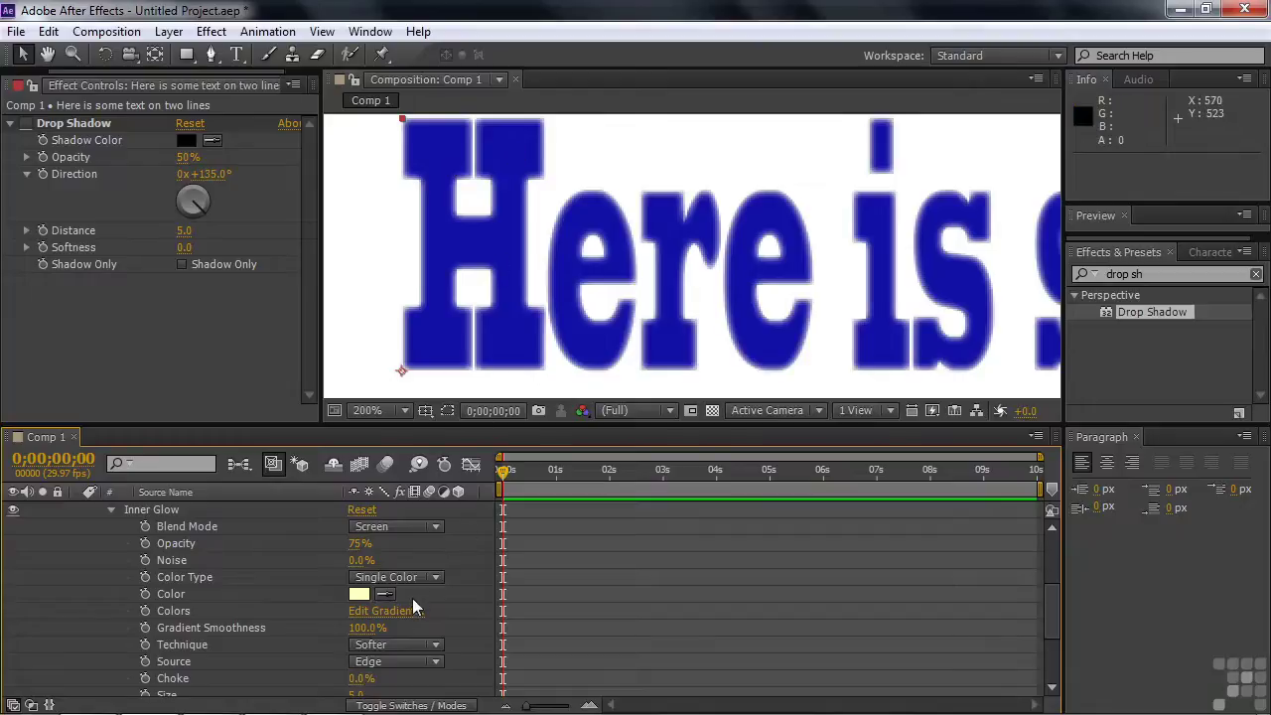
Set the Inner Glow style's color to magenta DC35DA and its Size to 14
left_click(359, 594)
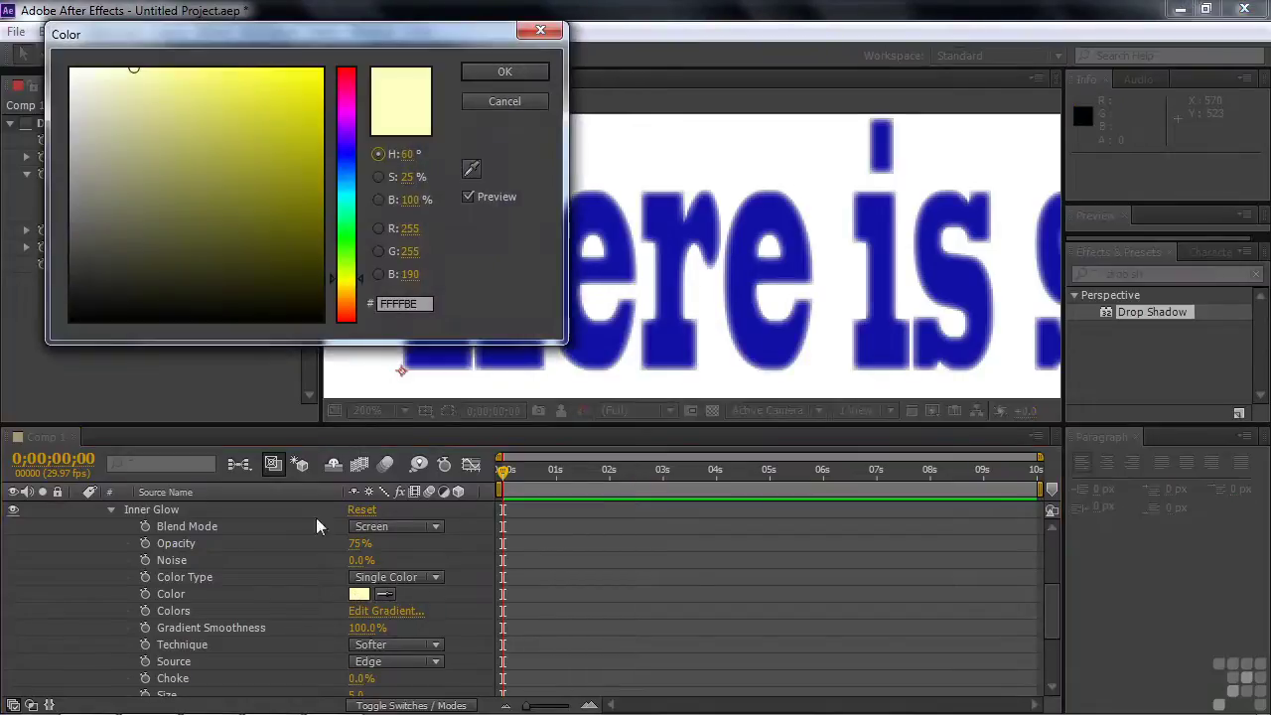
left_click(348, 116)
left_click(263, 103)
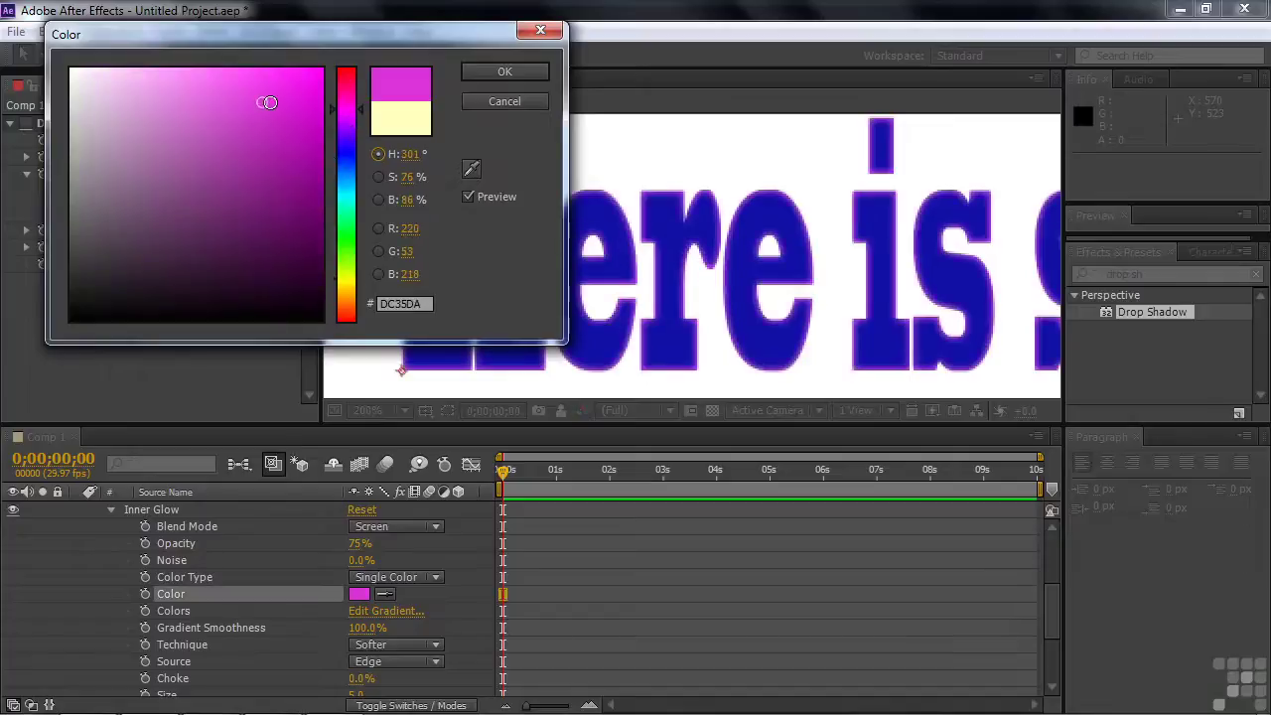
left_click(504, 71)
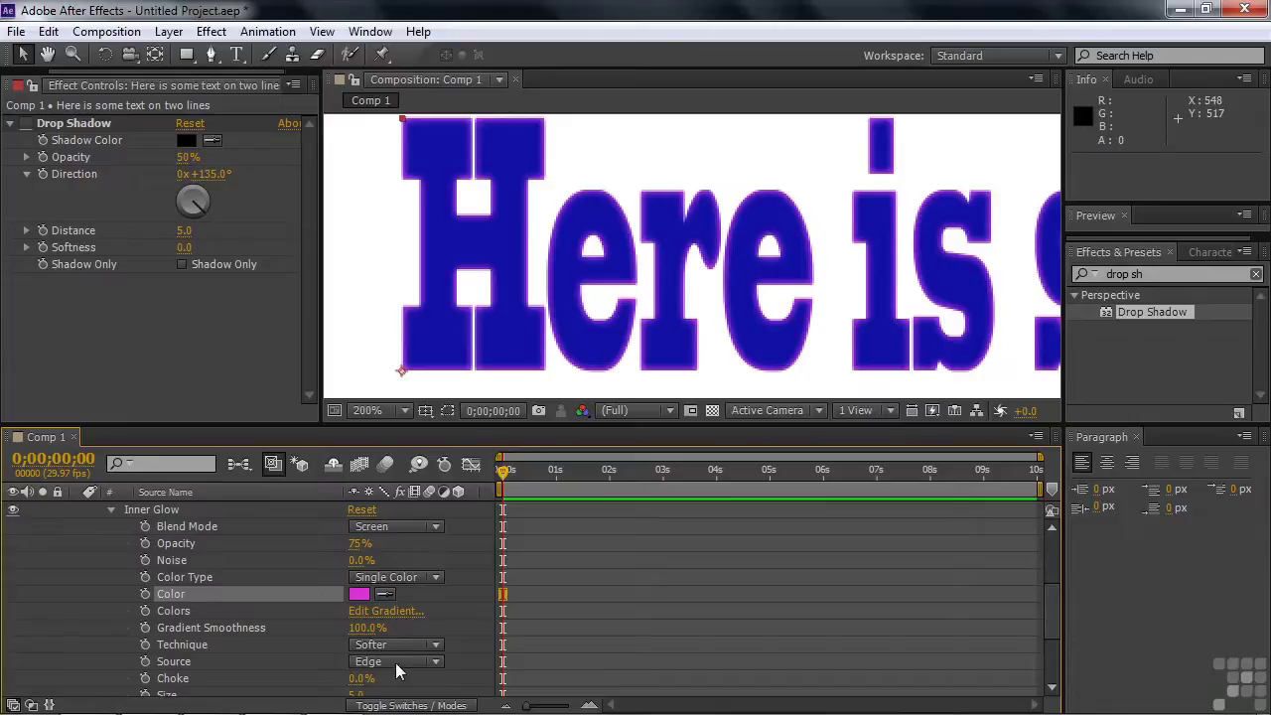
left_click_drag(1055, 607, 1057, 621)
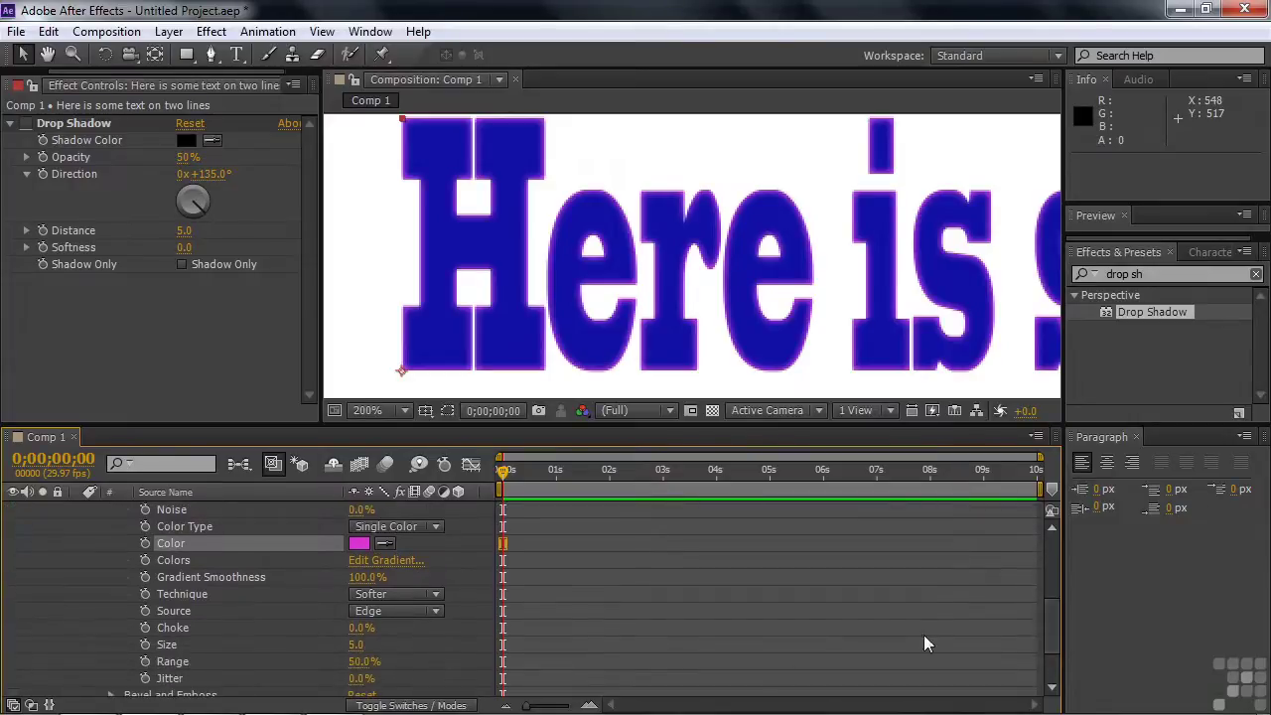
left_click_drag(355, 645, 365, 644)
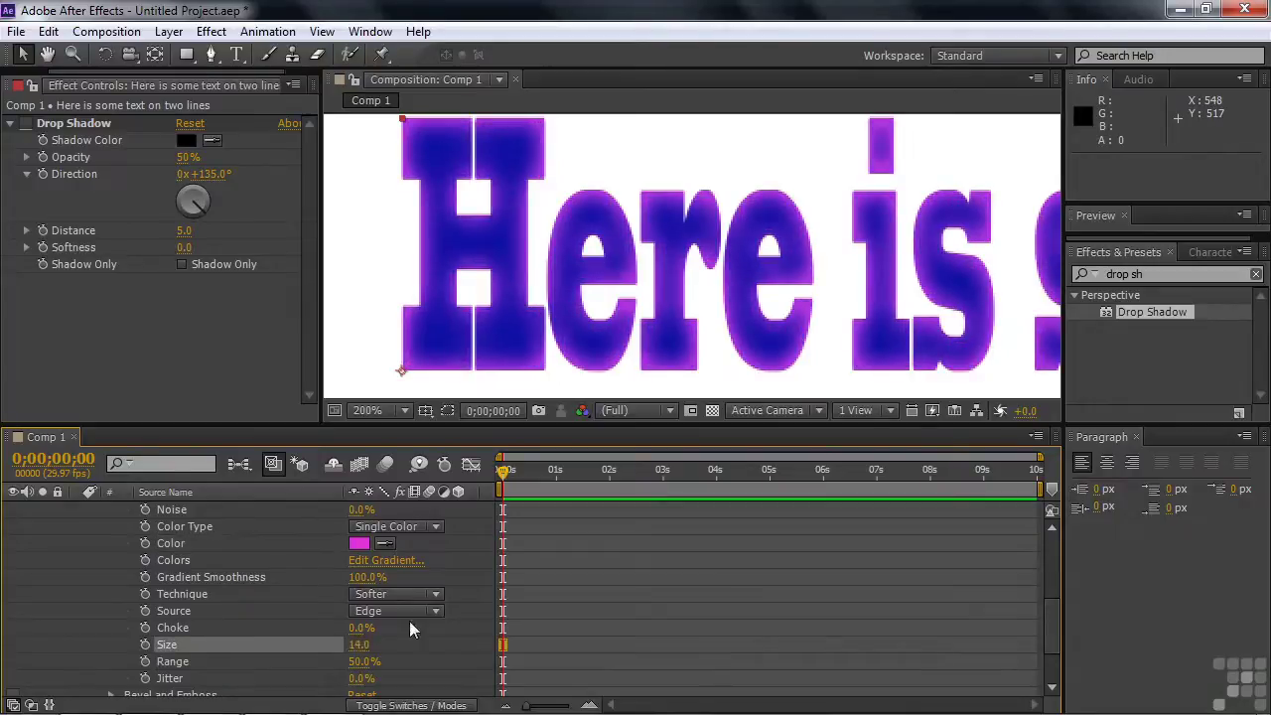
Try Center as the Inner Glow's Source, and return it to Edge
left_click(438, 611)
left_click(405, 655)
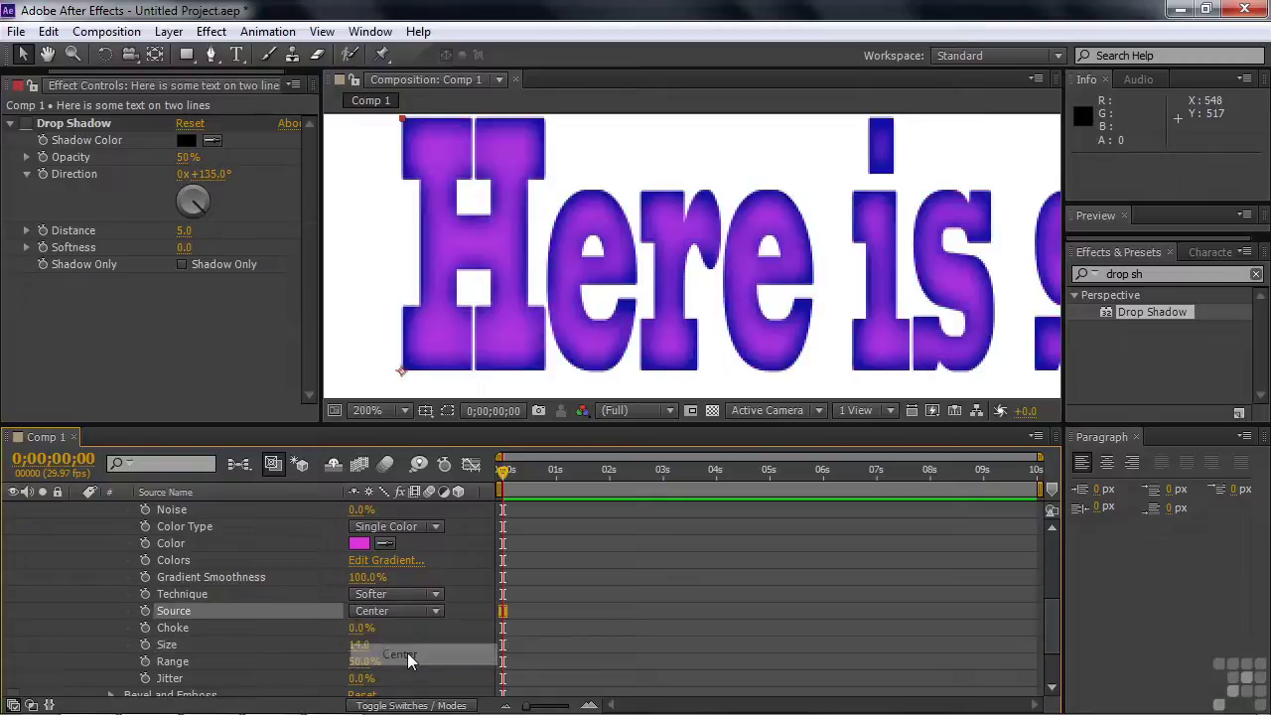
left_click(434, 614)
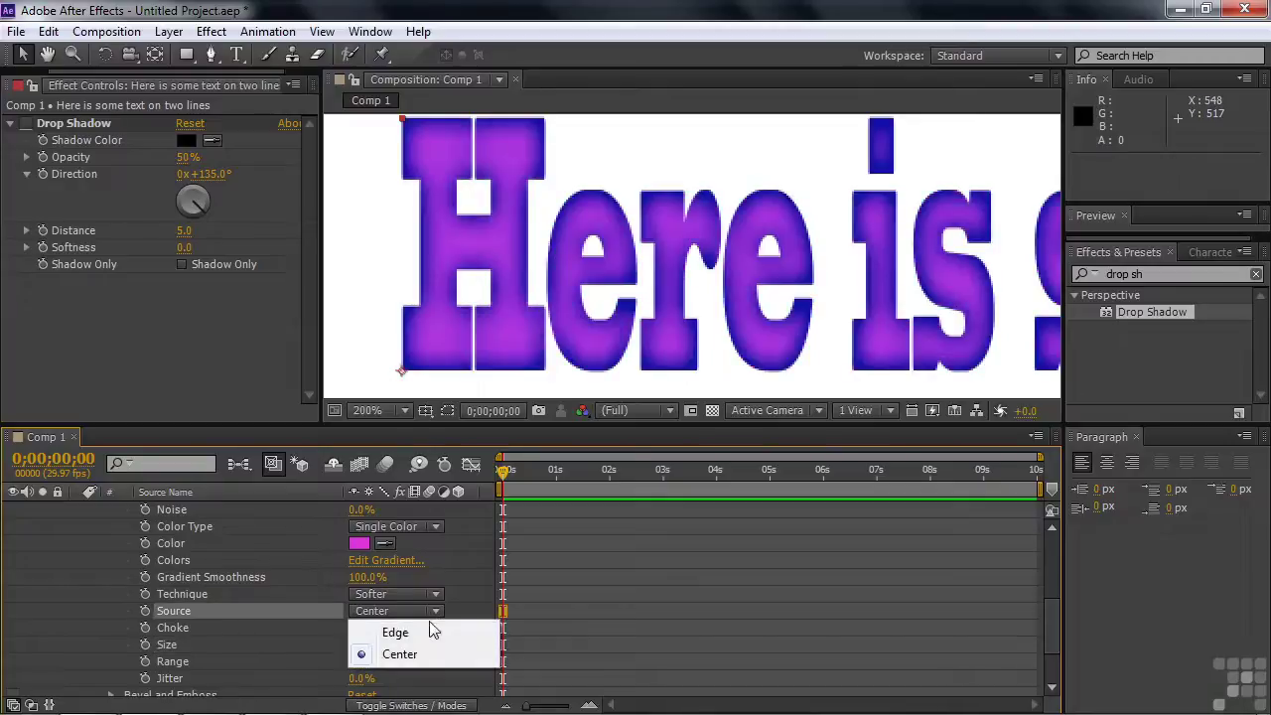
left_click(414, 634)
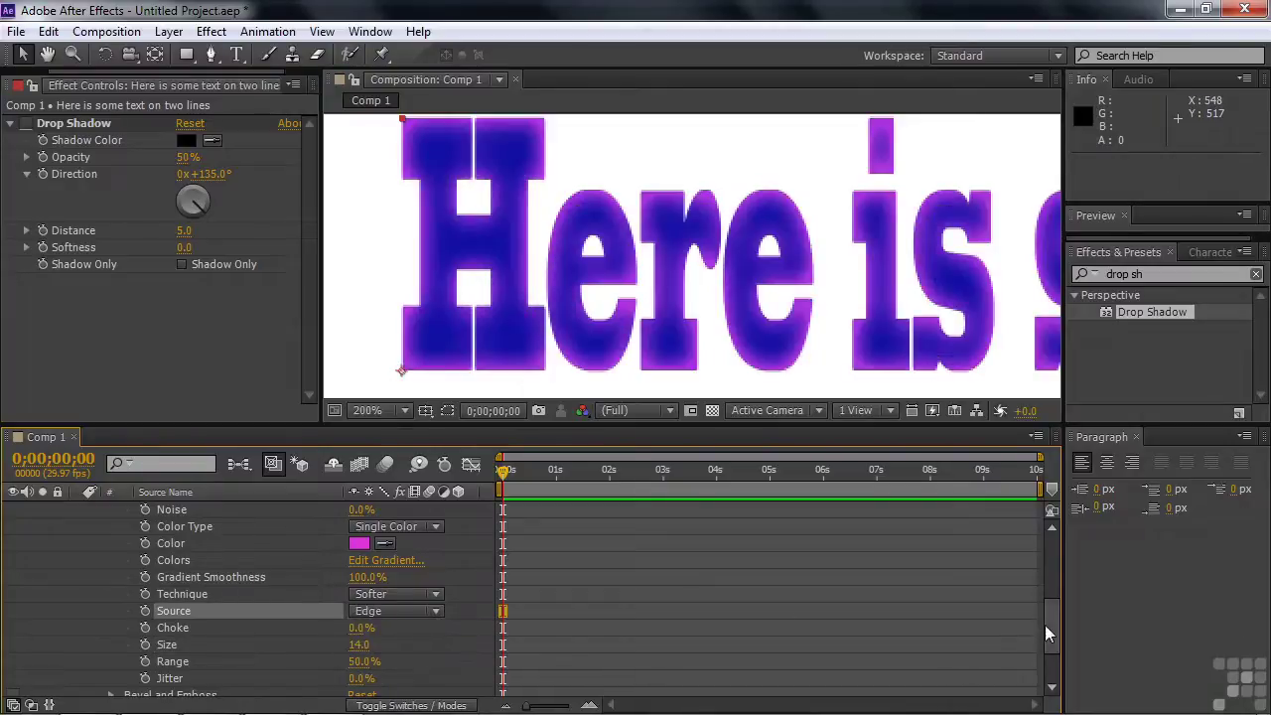
Collapse and turn off the Inner Glow style, and turn on Bevel and Emboss with its settings expanded
scroll(1058, 609, "up", 4)
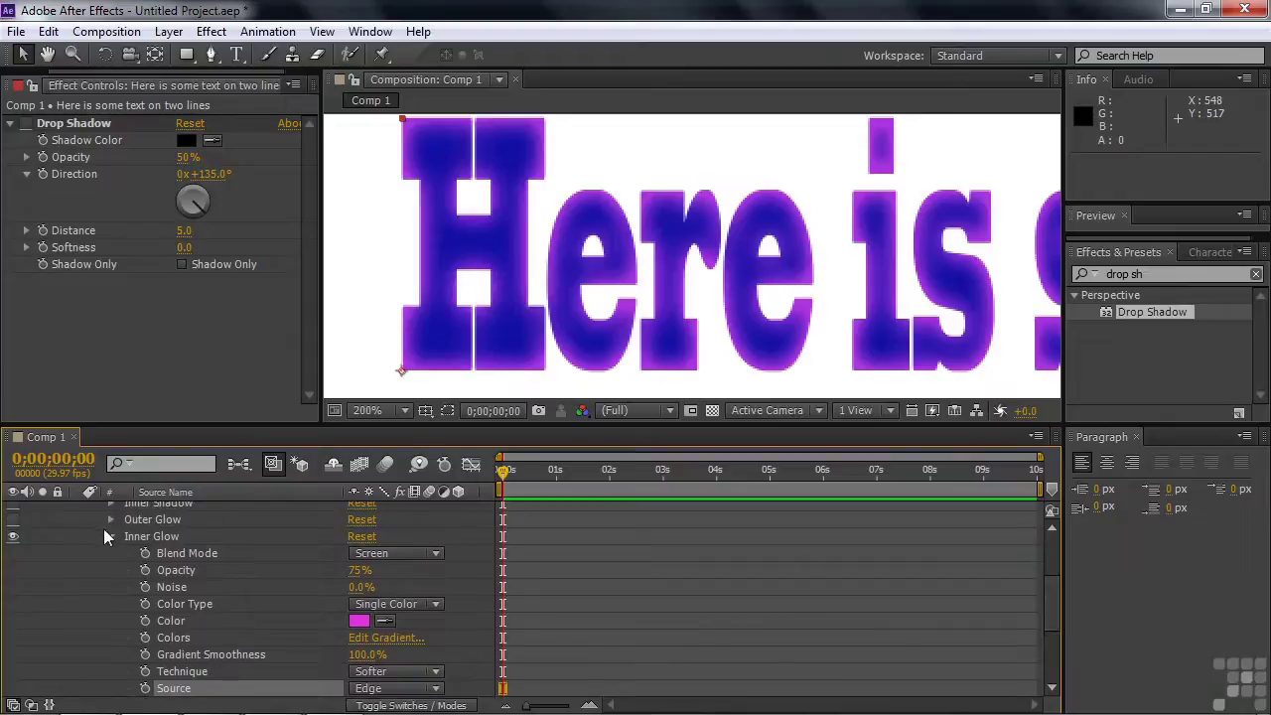
left_click(111, 534)
left_click(16, 605)
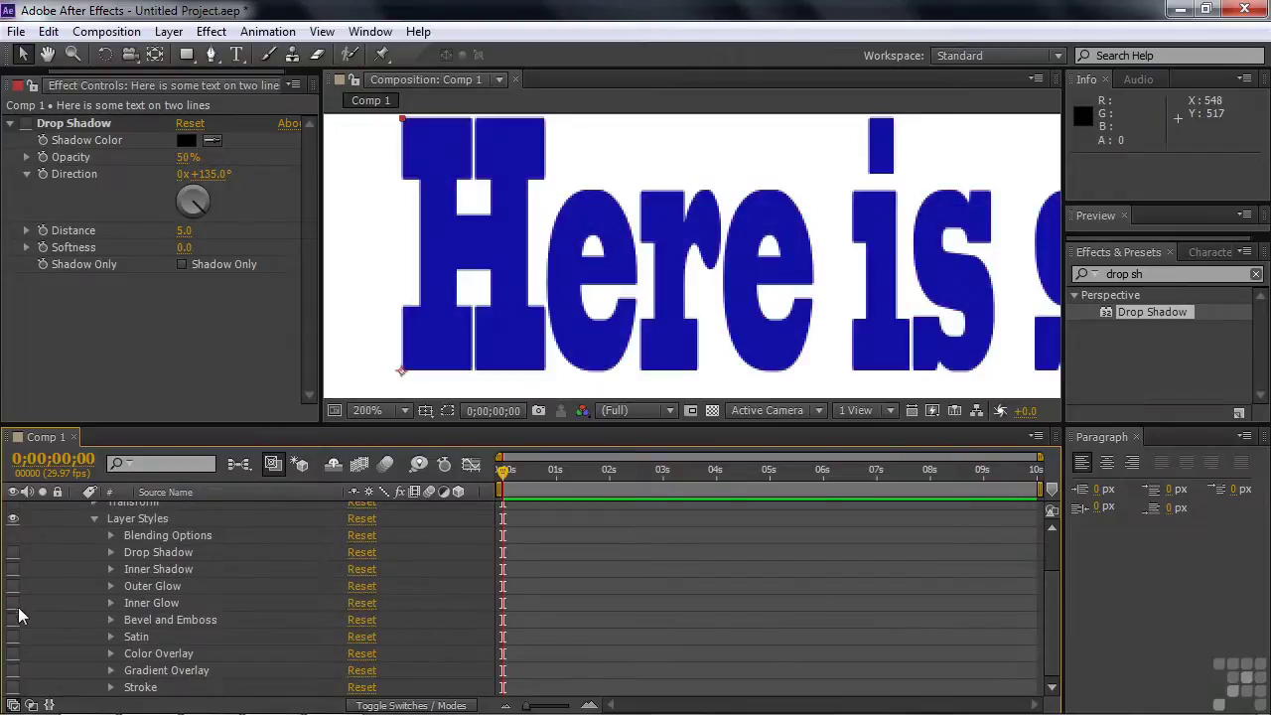
left_click(111, 620)
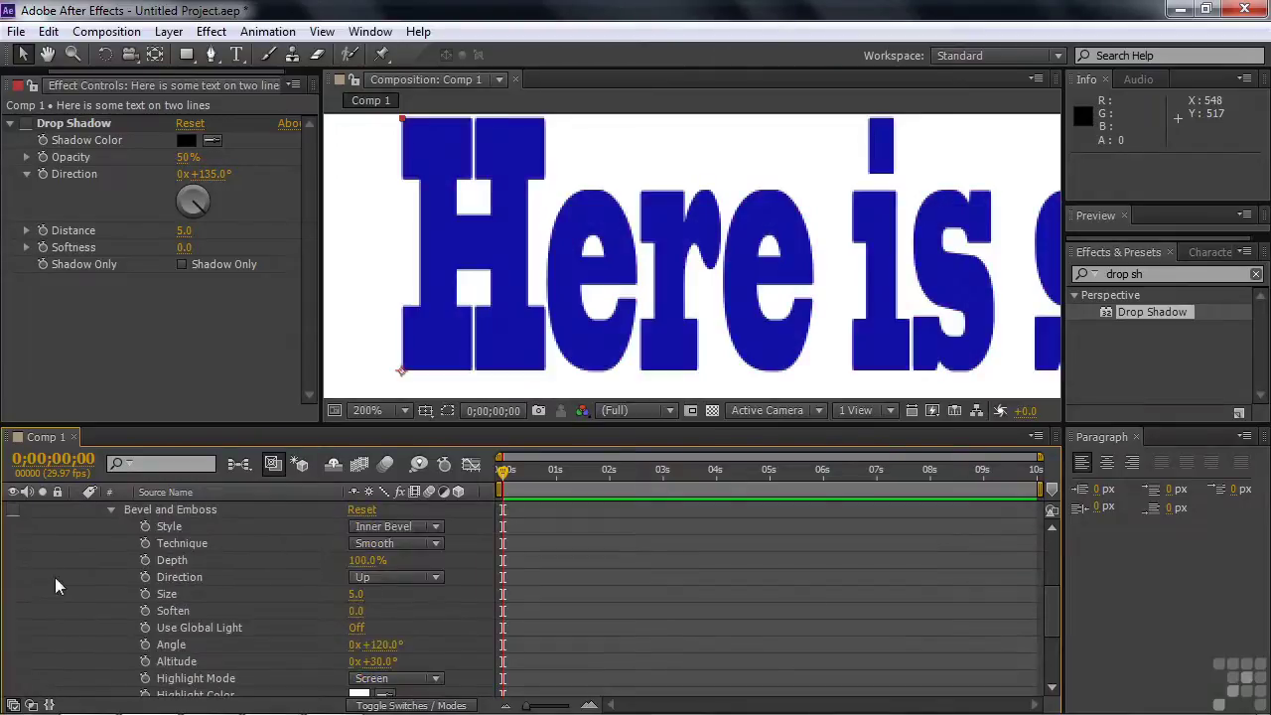
left_click(13, 510)
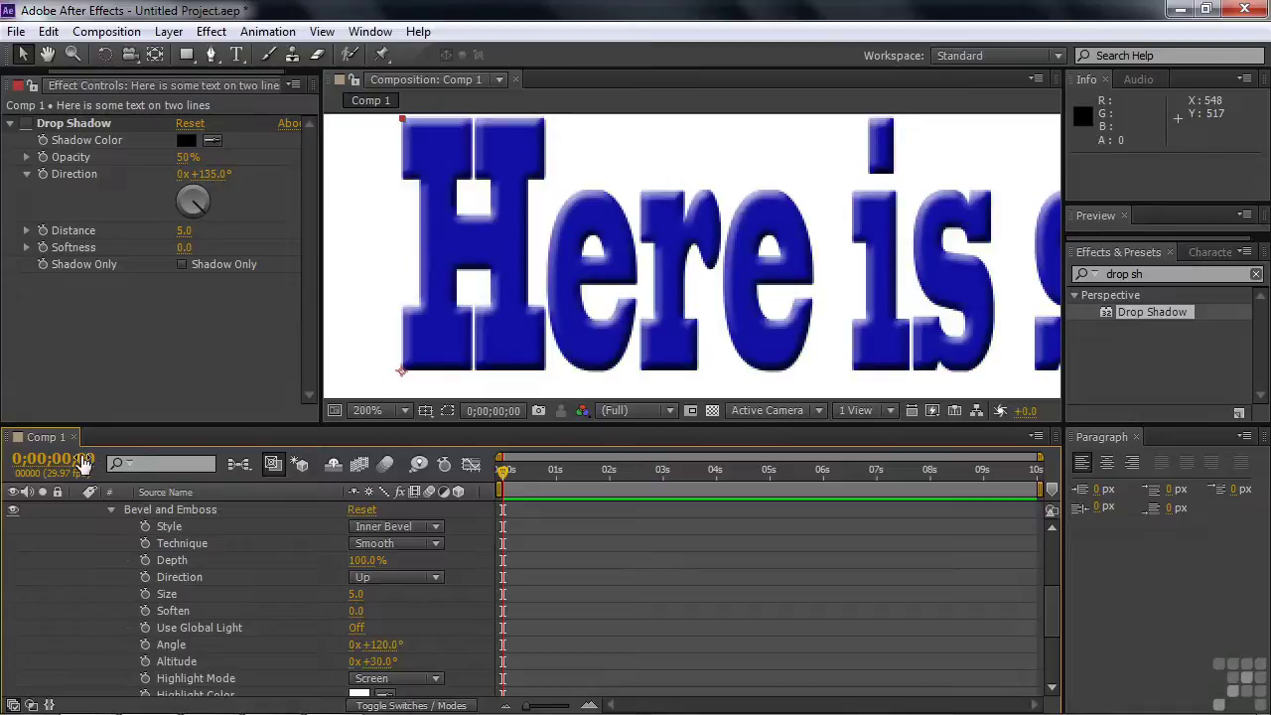
Search the effects for "bevel" and, with the Bevel and Emboss style turned off, apply the Bevel Alpha effect to the text
left_click(1178, 275)
type("beve")
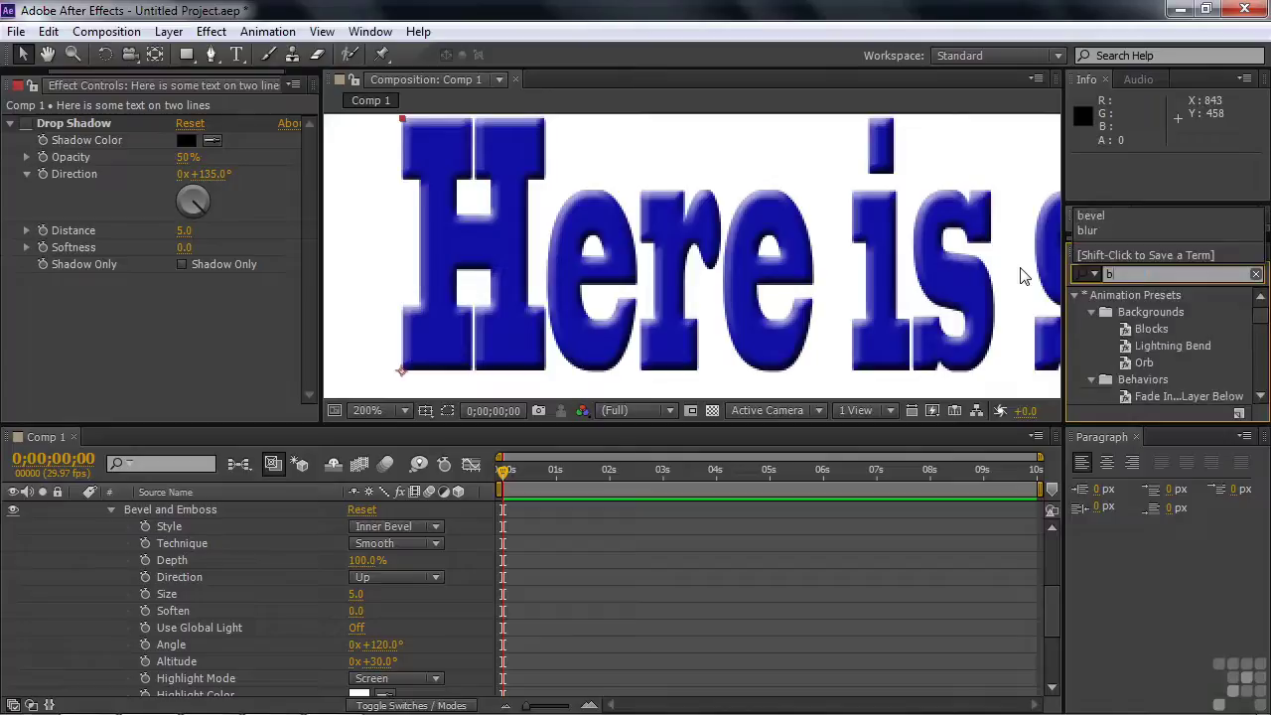
left_click_drag(1259, 331, 1265, 372)
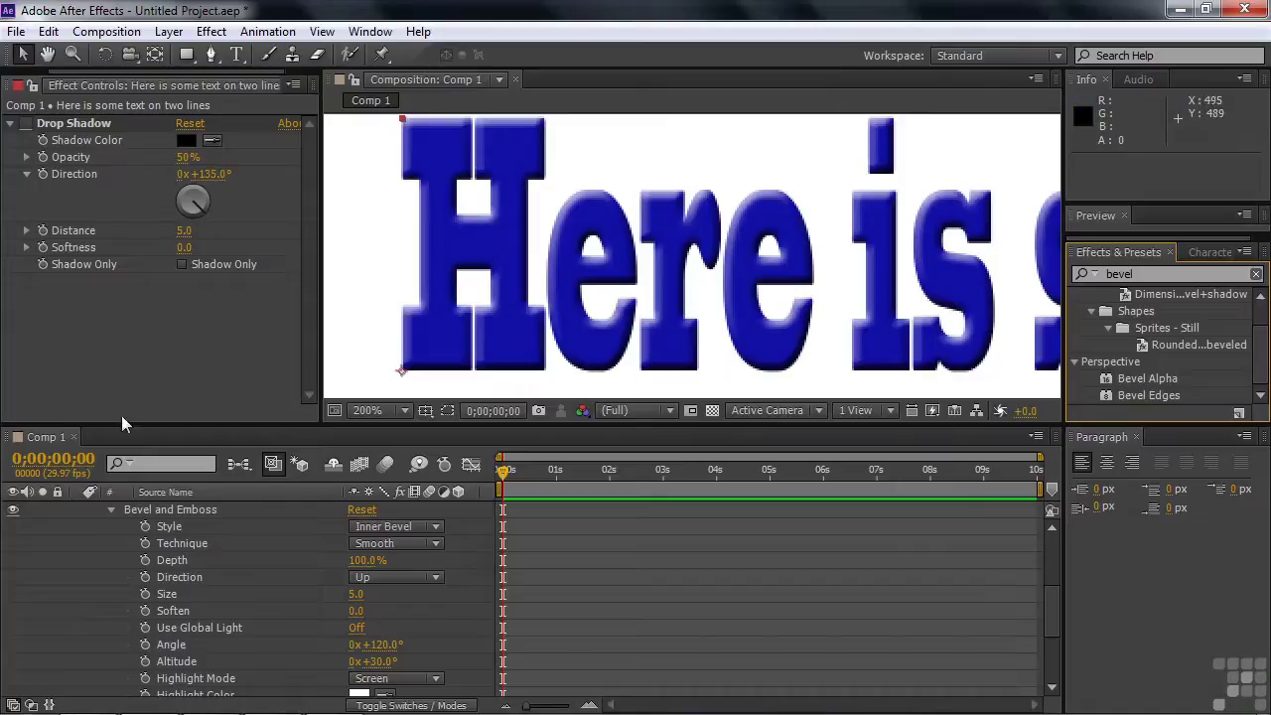
left_click(13, 513)
left_click_drag(1106, 384, 823, 310)
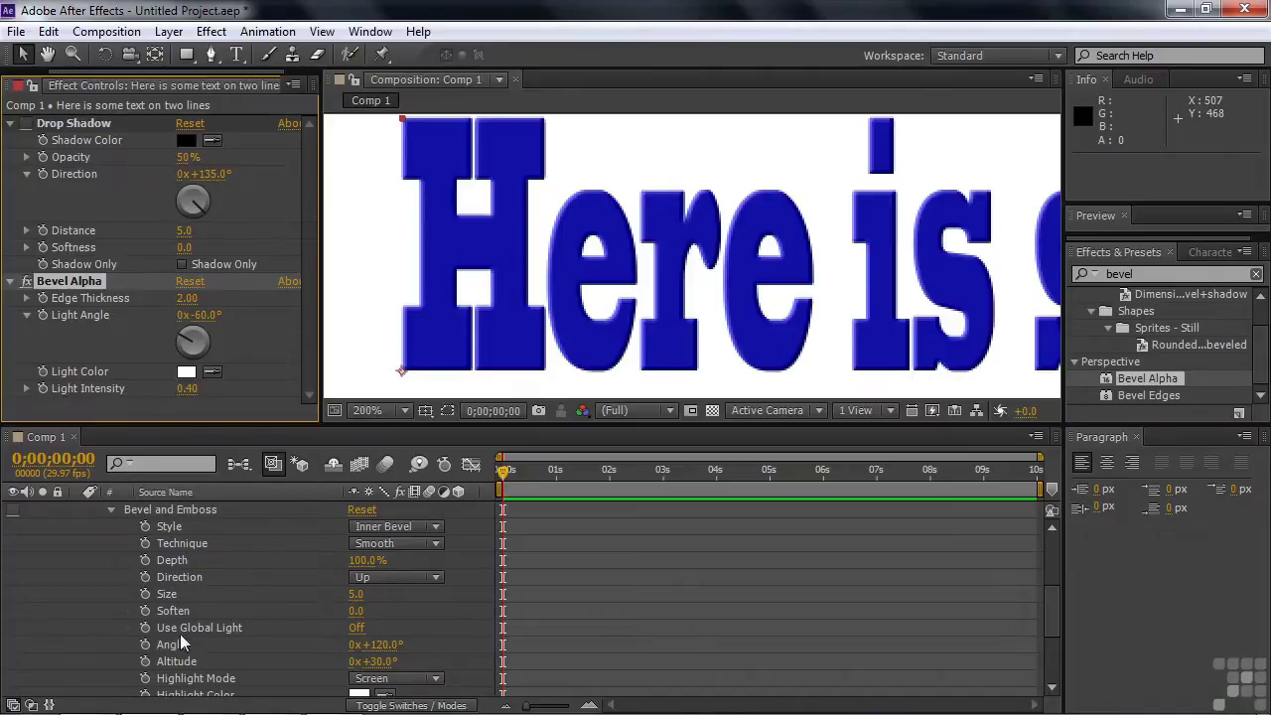
Delete the Bevel Alpha effect from the text layer and turn the Bevel and Emboss style back on
mouse_move(1048, 599)
left_mouse_down()
mouse_move(1055, 634)
mouse_move(1059, 598)
left_mouse_up()
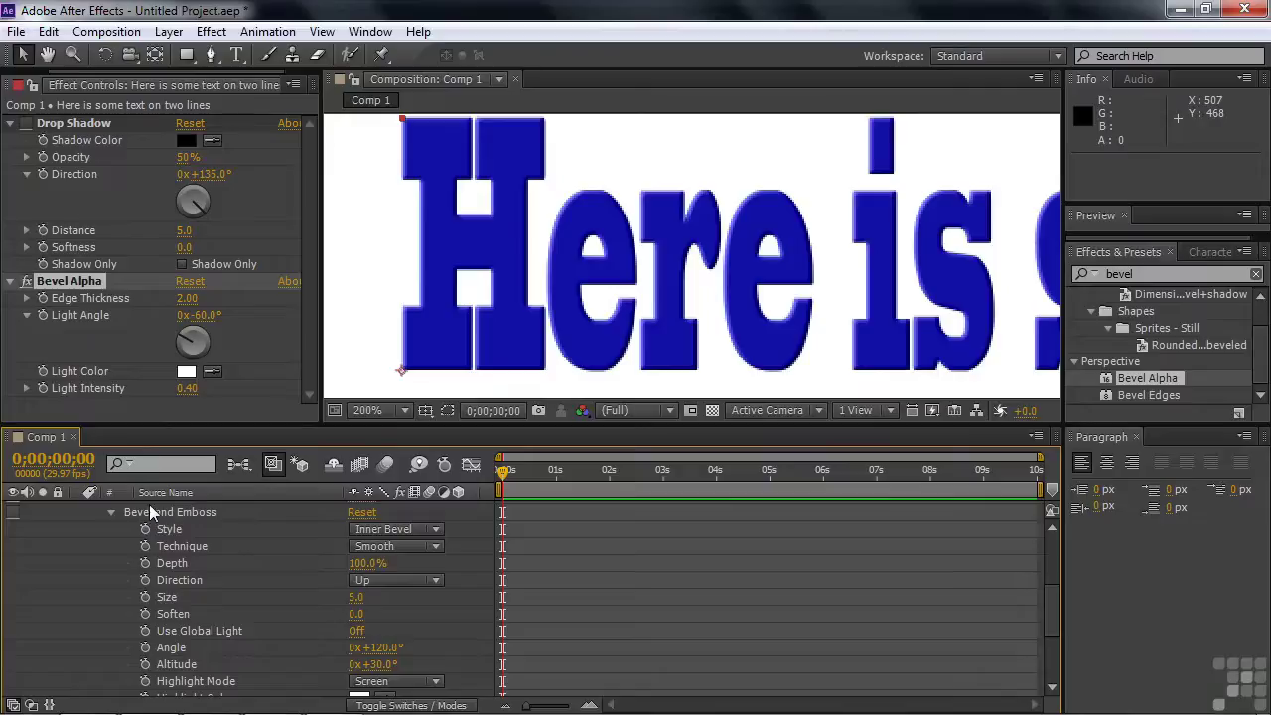
left_click(61, 280)
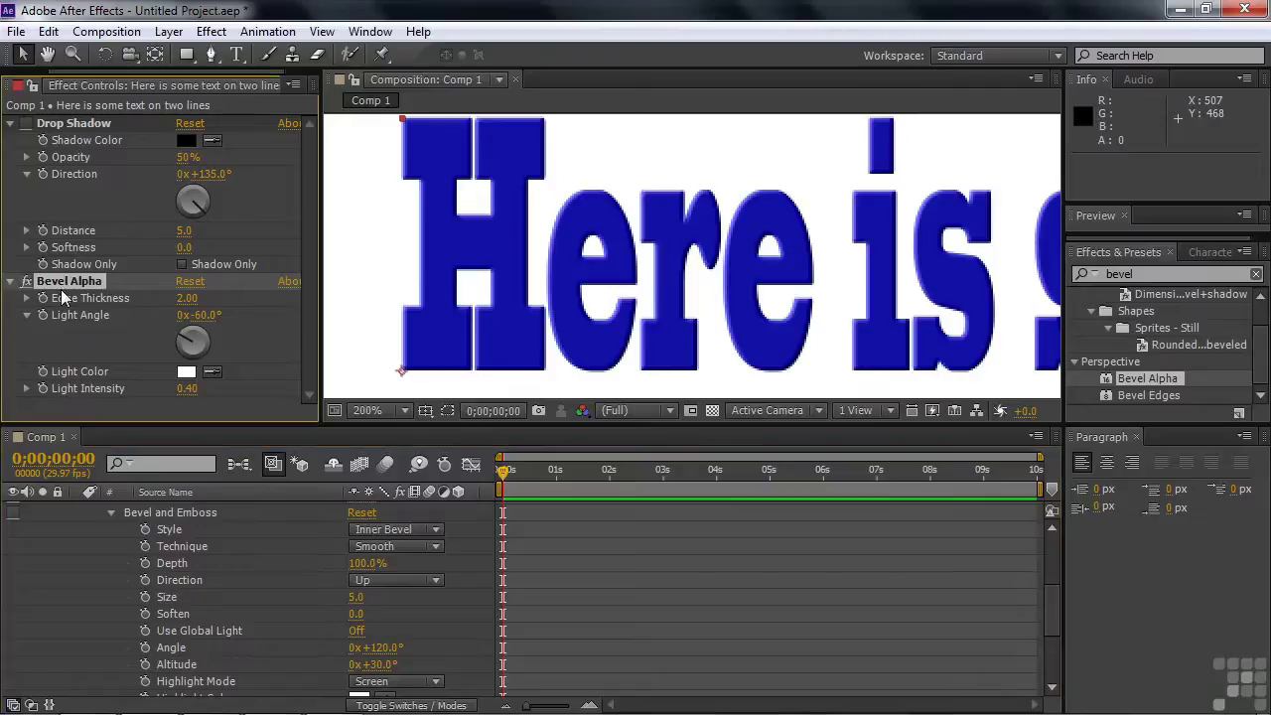
key("Delete")
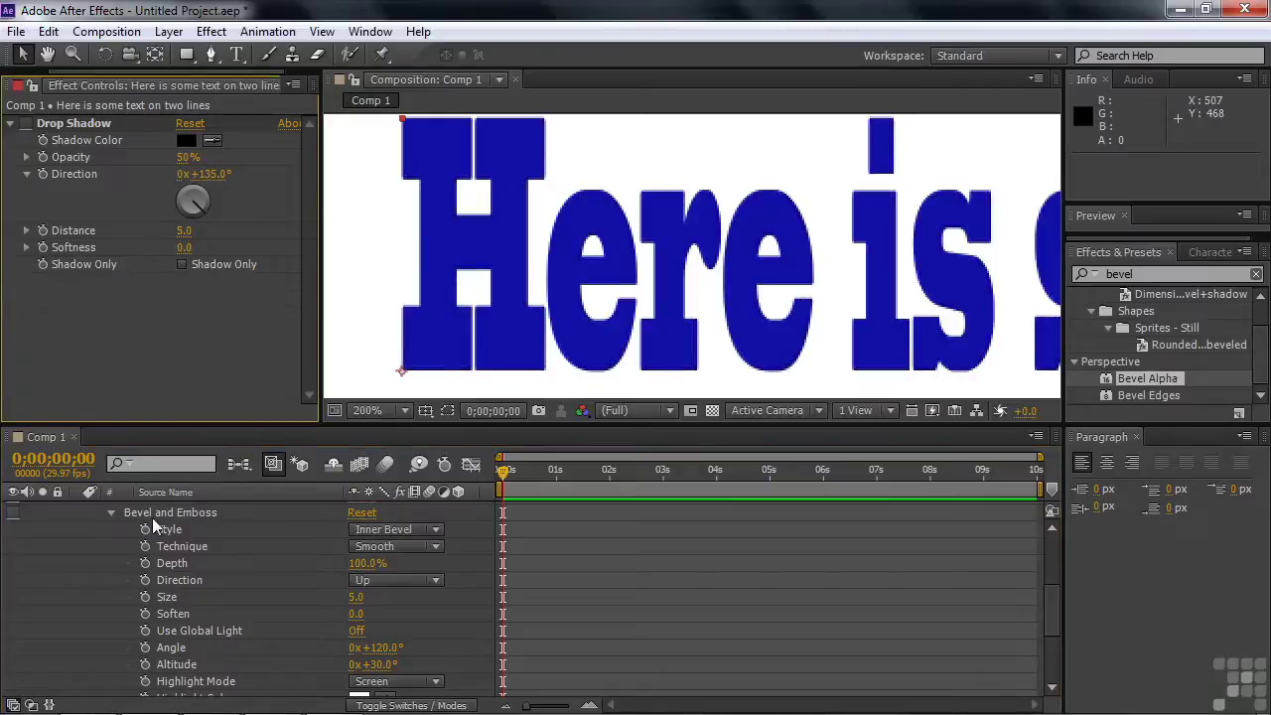
left_click(14, 514)
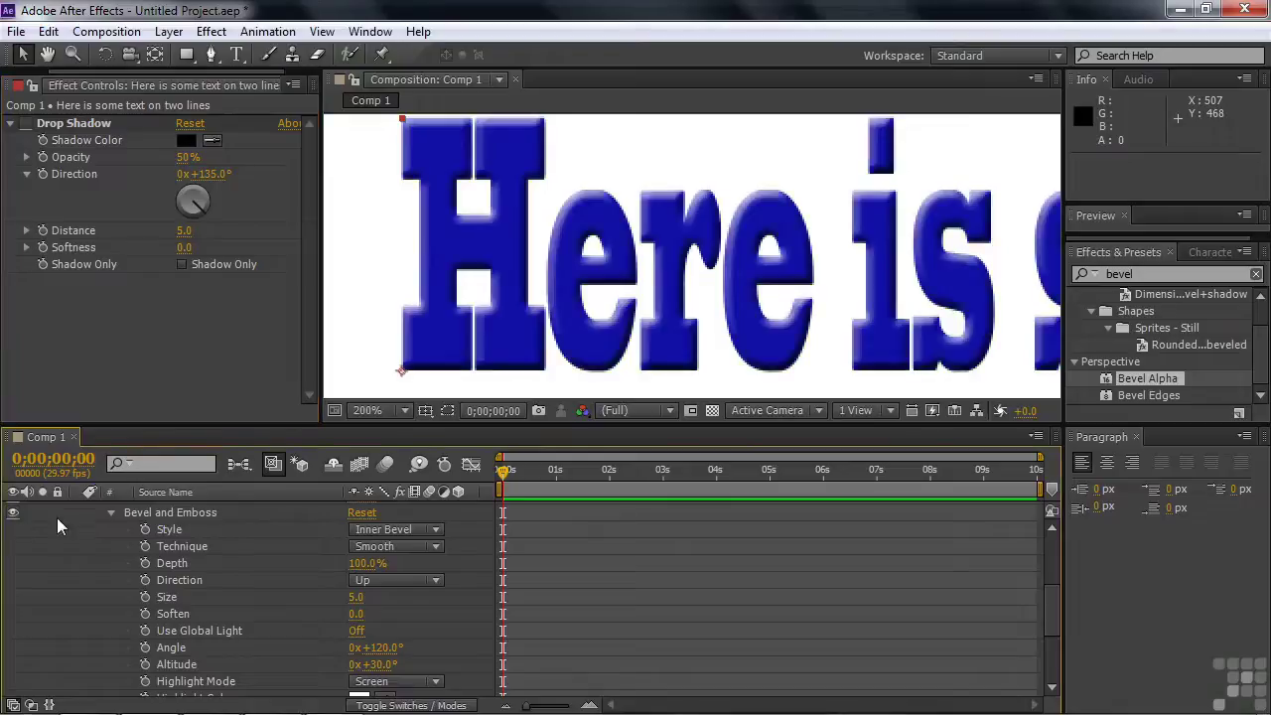
Keep the Bevel and Emboss style on Inner Bevel and try the Chisel Hard and Chisel Soft techniques, returning to Smooth
left_click(432, 530)
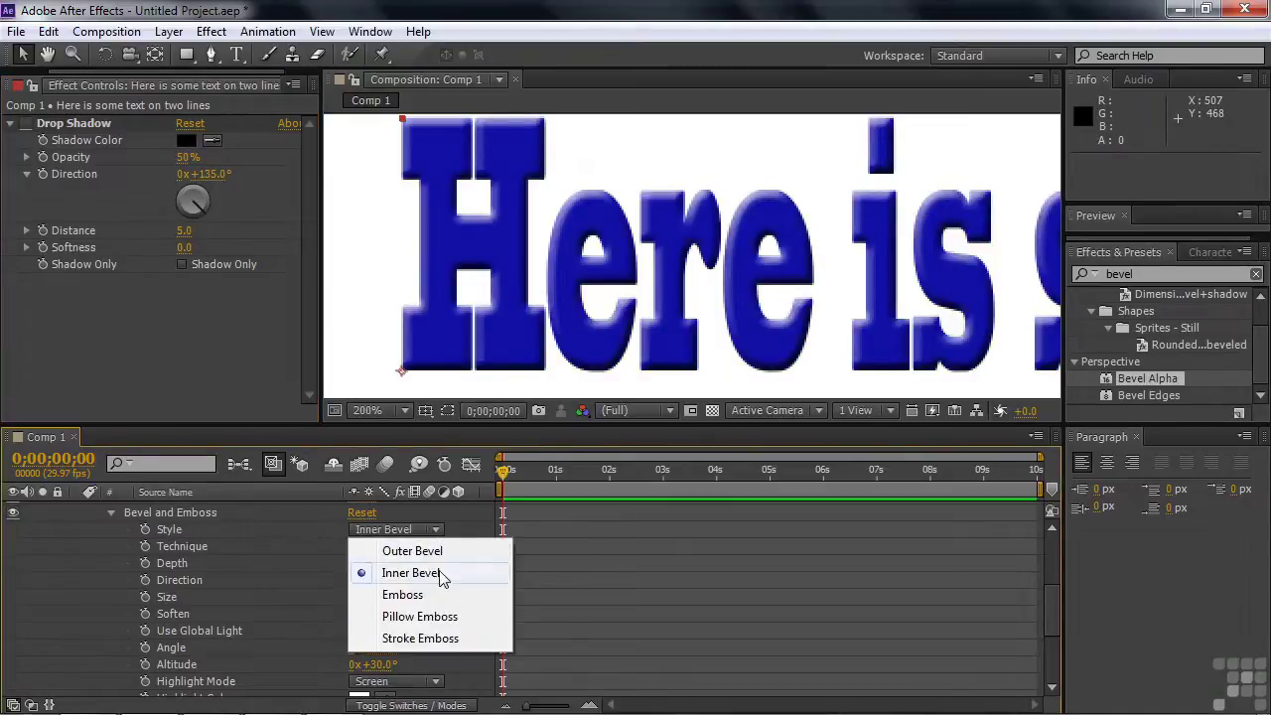
left_click(443, 572)
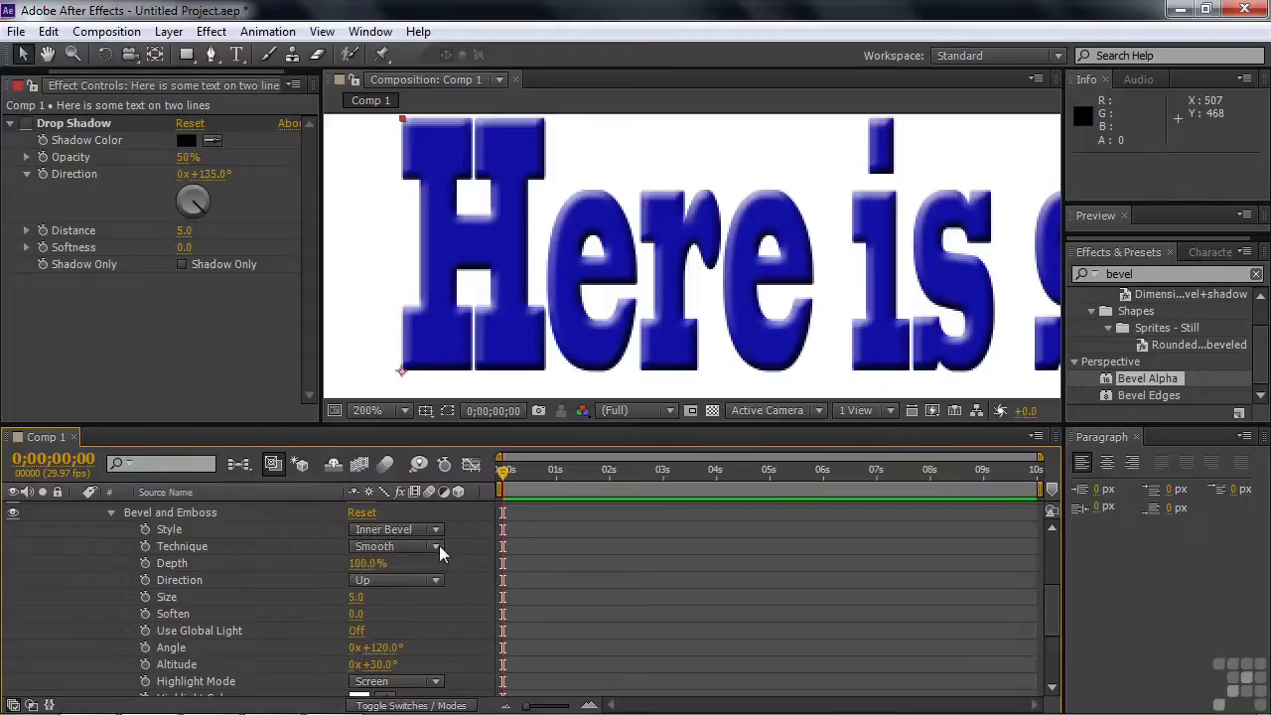
left_click(438, 547)
left_click(437, 591)
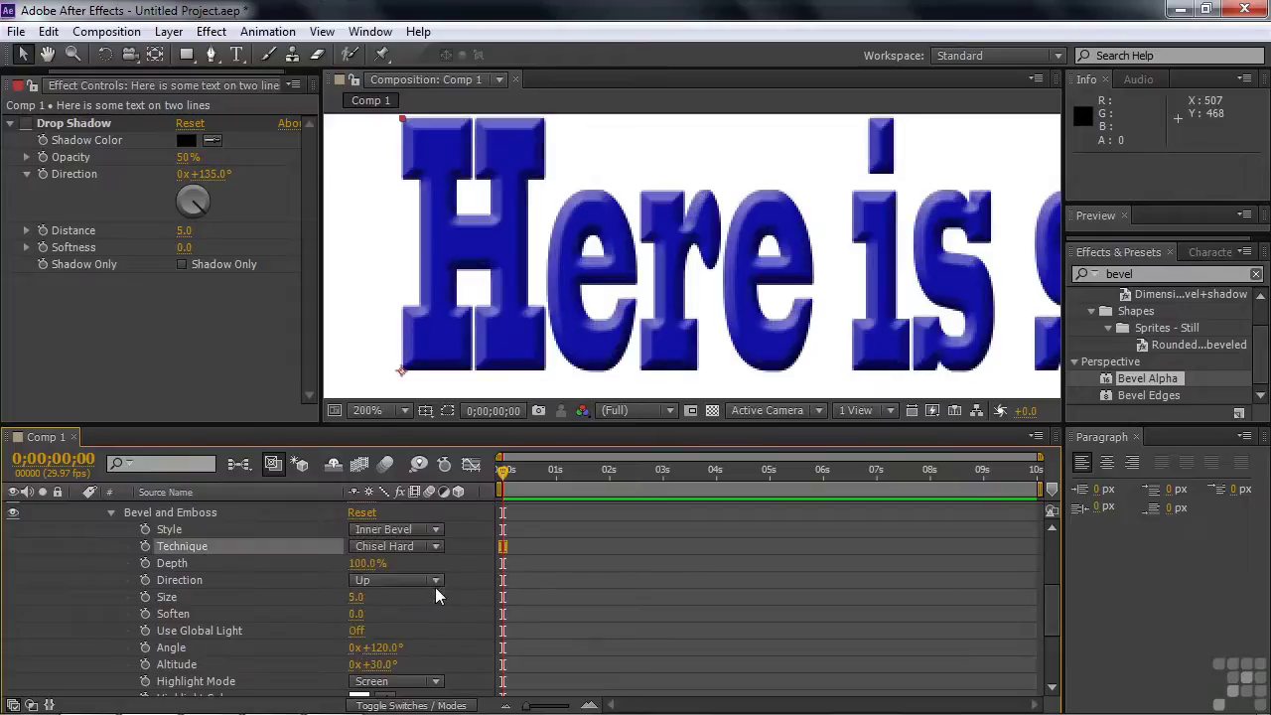
left_click(435, 549)
left_click(434, 606)
left_click(434, 547)
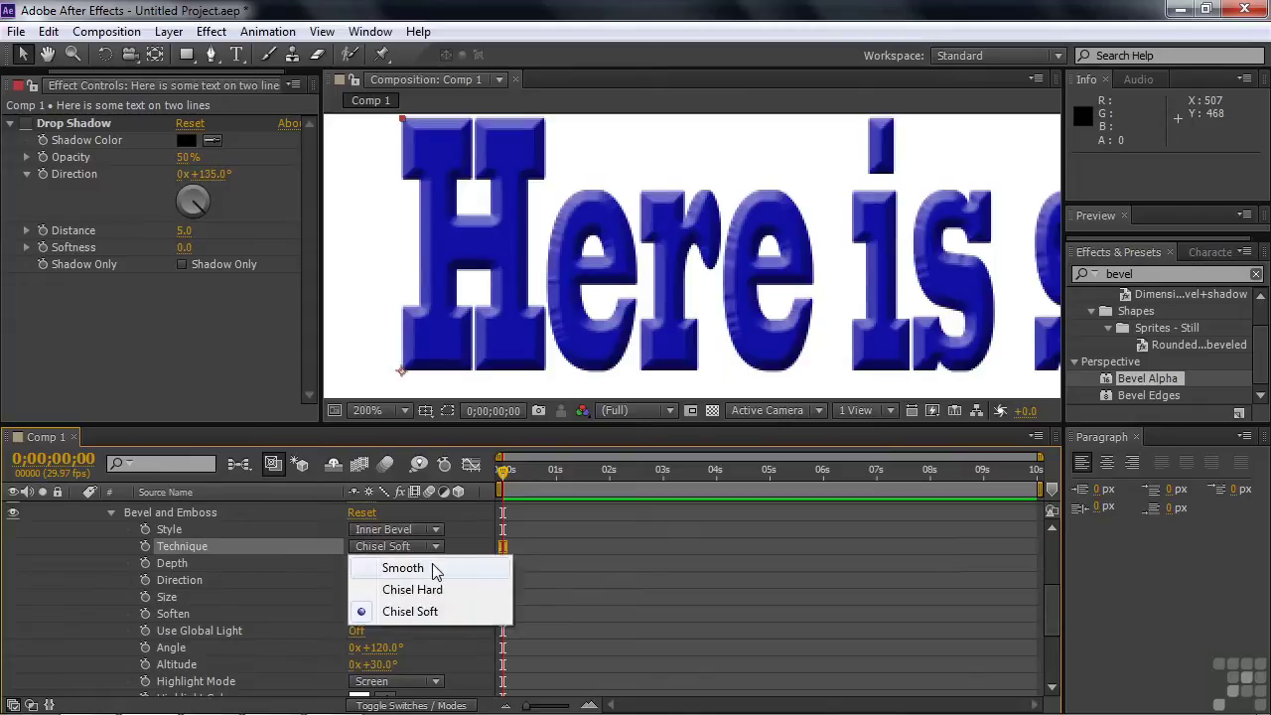
left_click(431, 565)
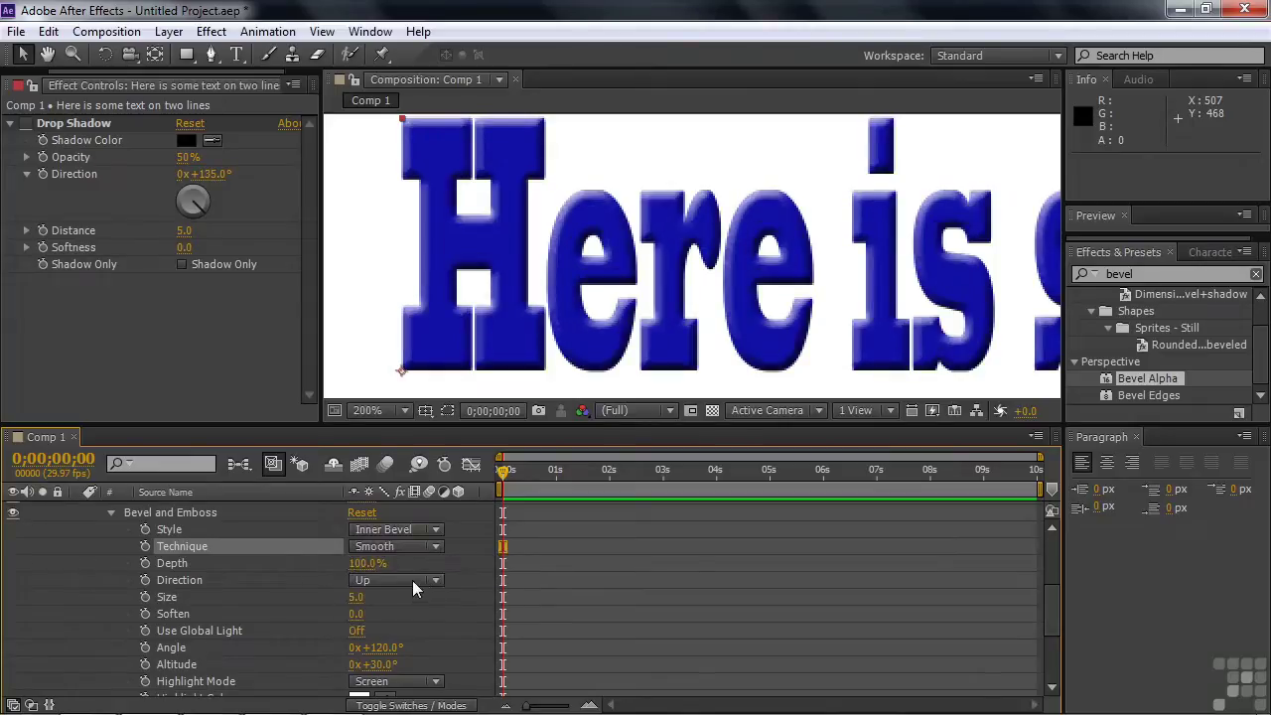
Set the Bevel and Emboss style's Depth to 105% and its Size to 9
left_click_drag(359, 566, 364, 567)
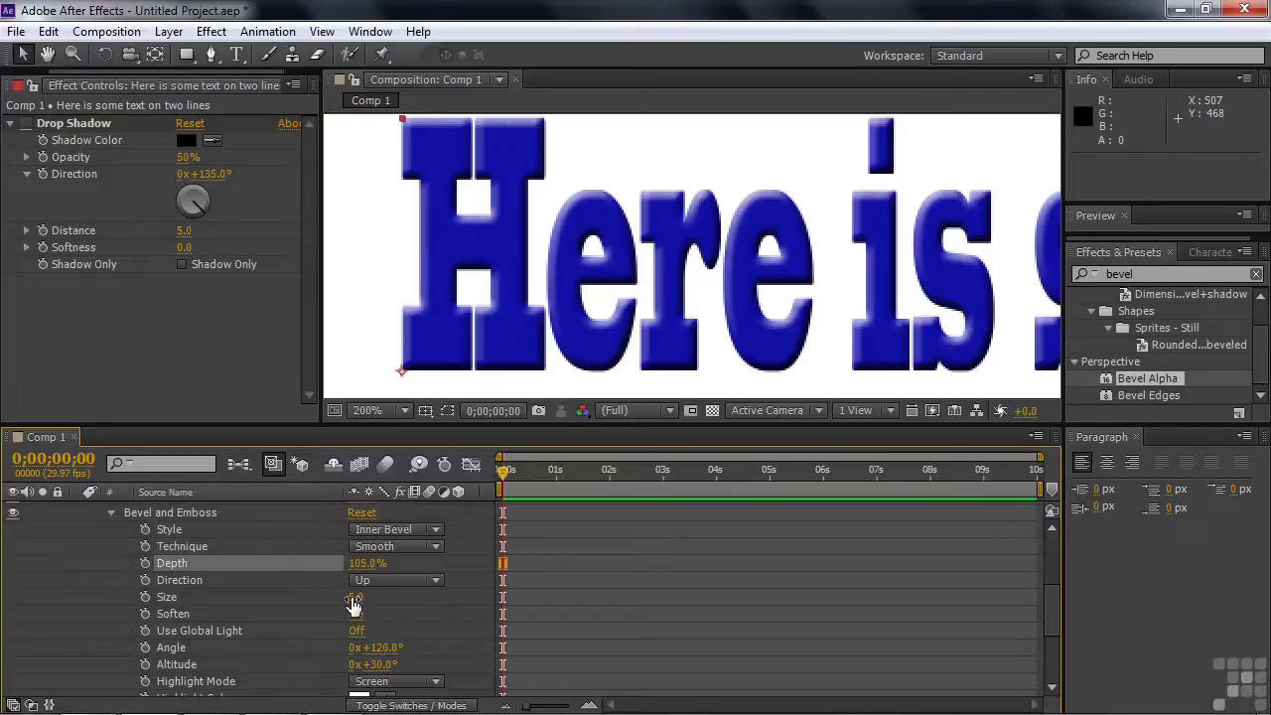
left_click_drag(356, 597, 359, 601)
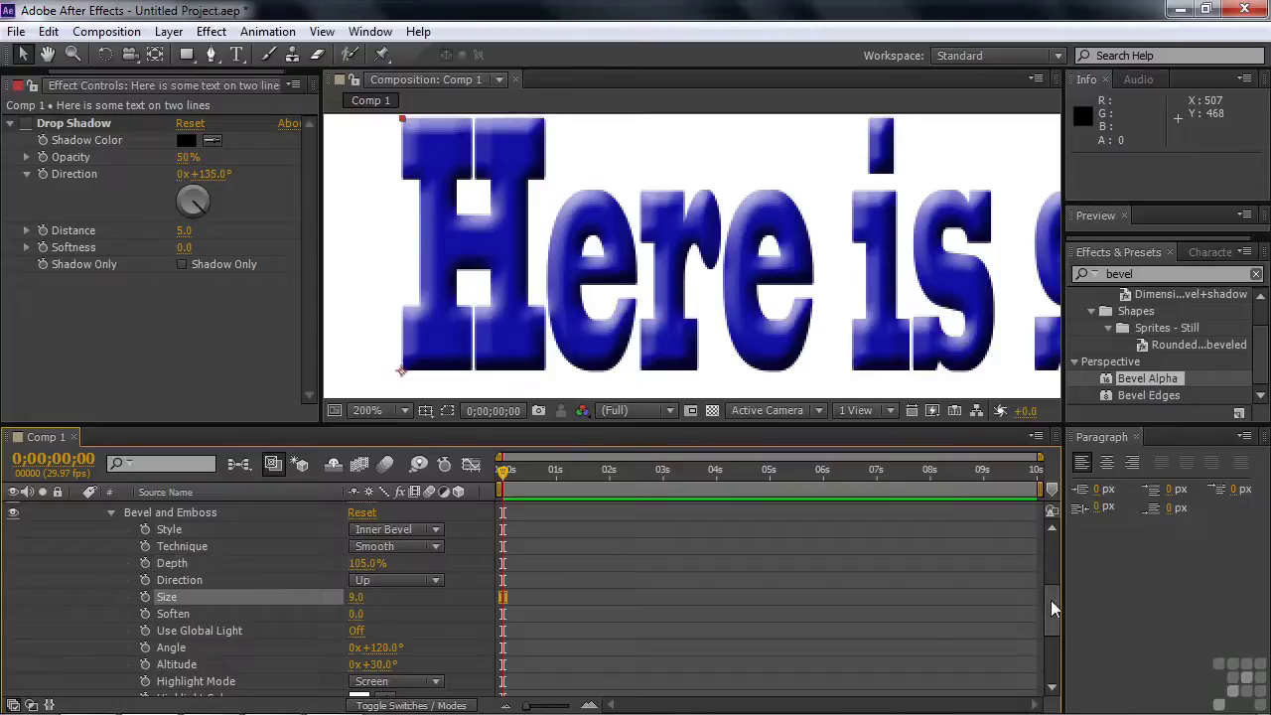
Collapse and turn off the Bevel and Emboss style, and turn on Satin with its settings expanded
left_click(112, 513)
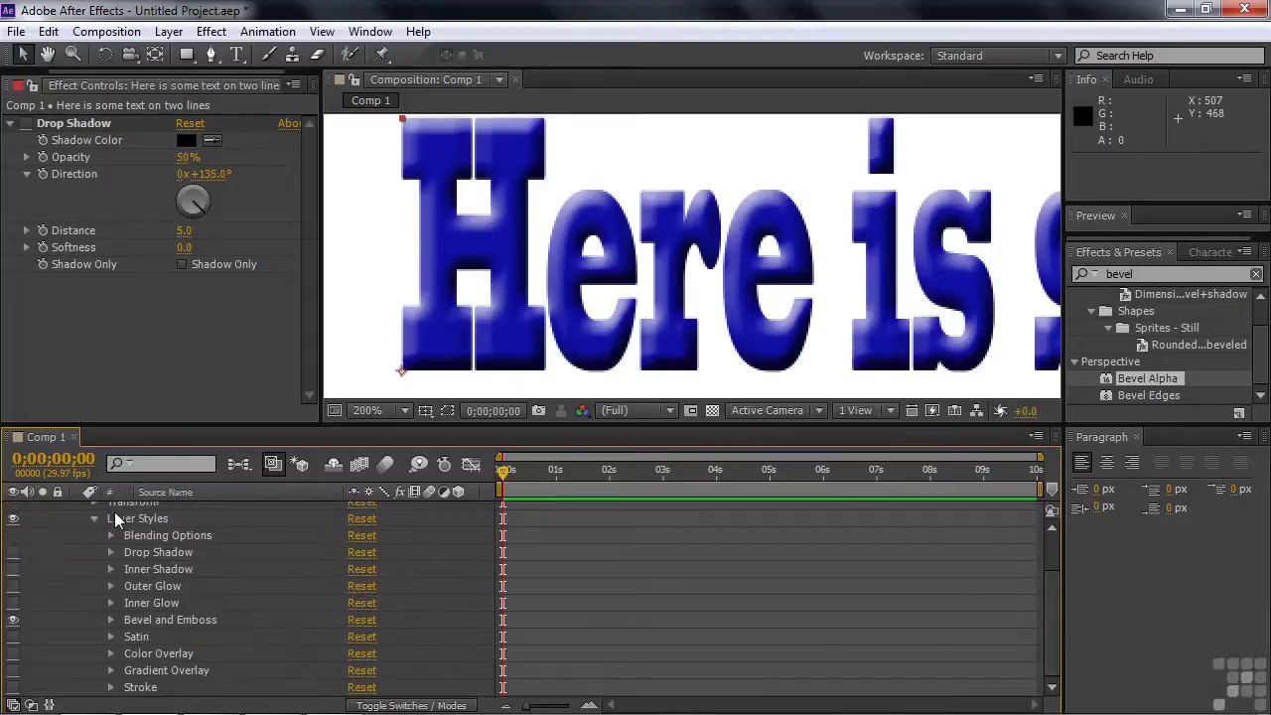
left_click(13, 620)
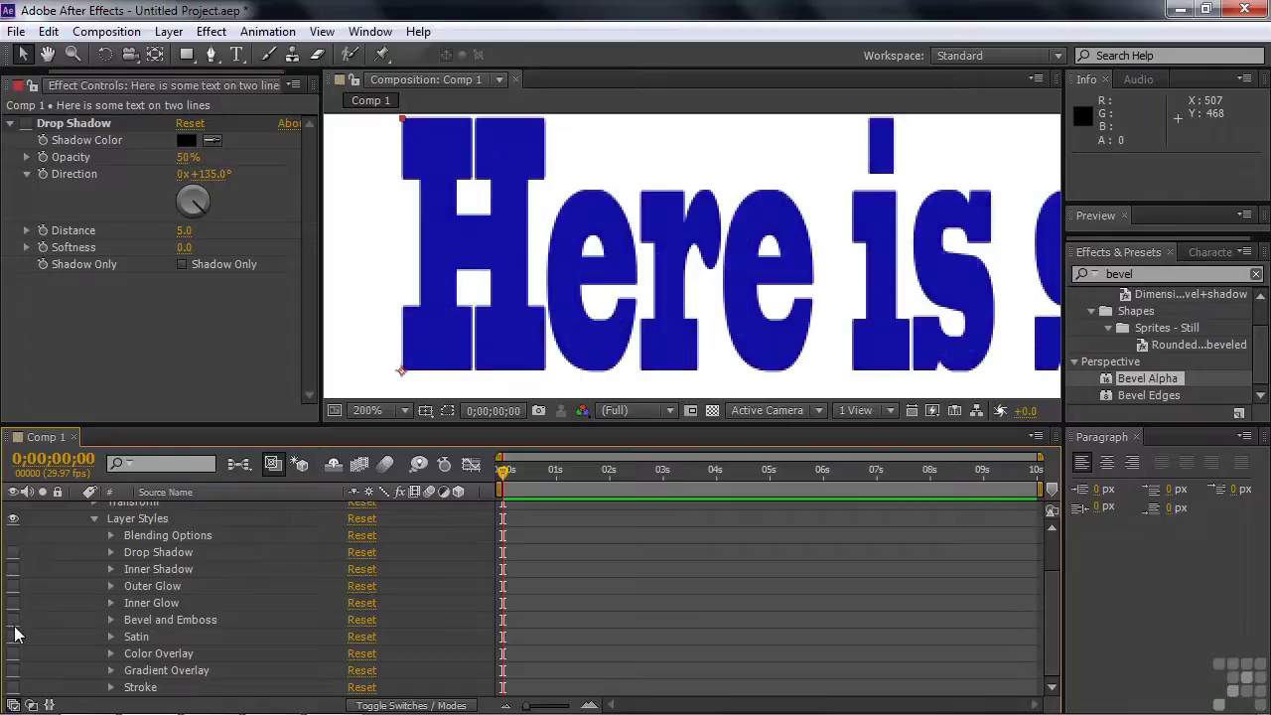
left_click(13, 637)
left_click(111, 637)
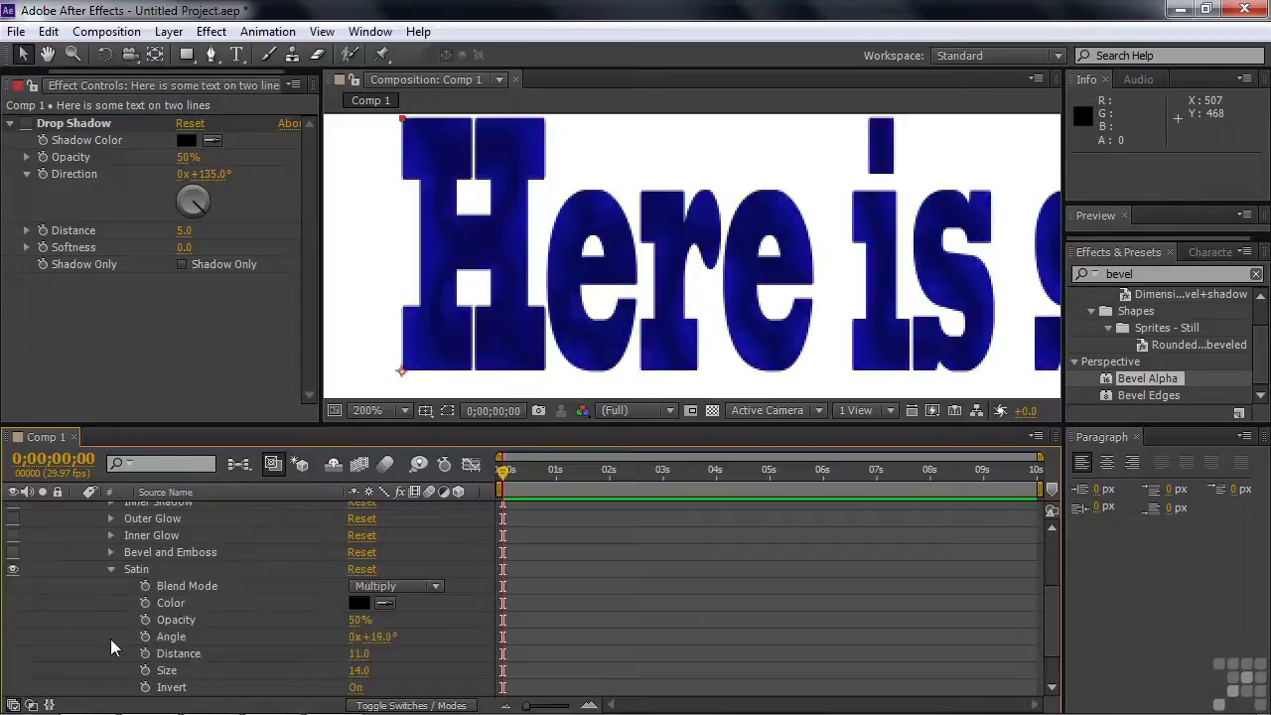
Change the Satin style's color to purple (66027F)
left_click_drag(1048, 613, 1051, 635)
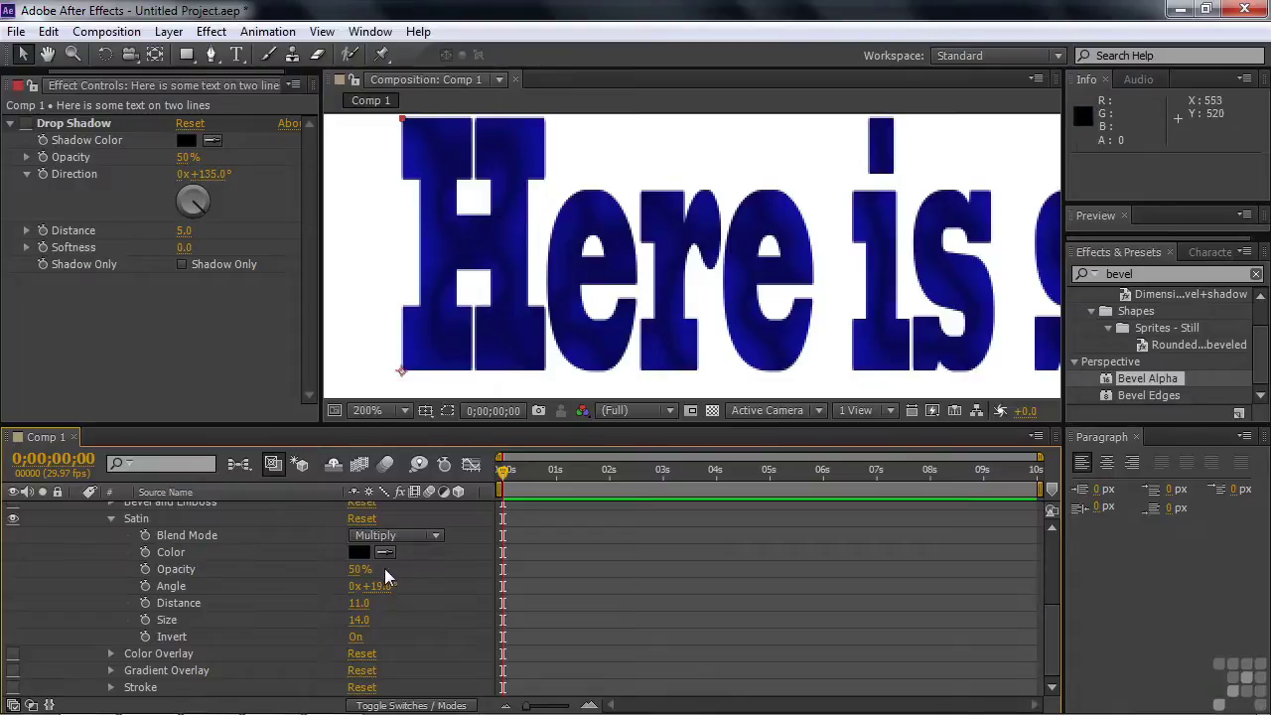
left_click(358, 553)
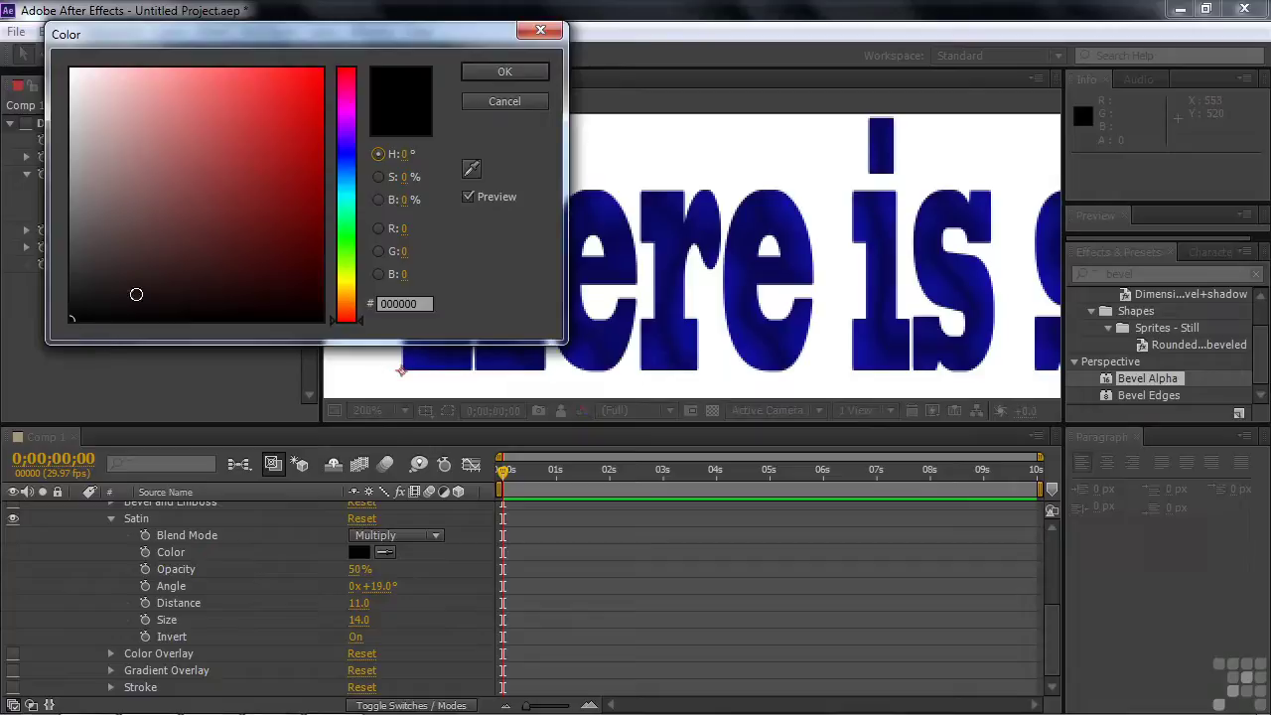
left_click(346, 118)
left_click(318, 195)
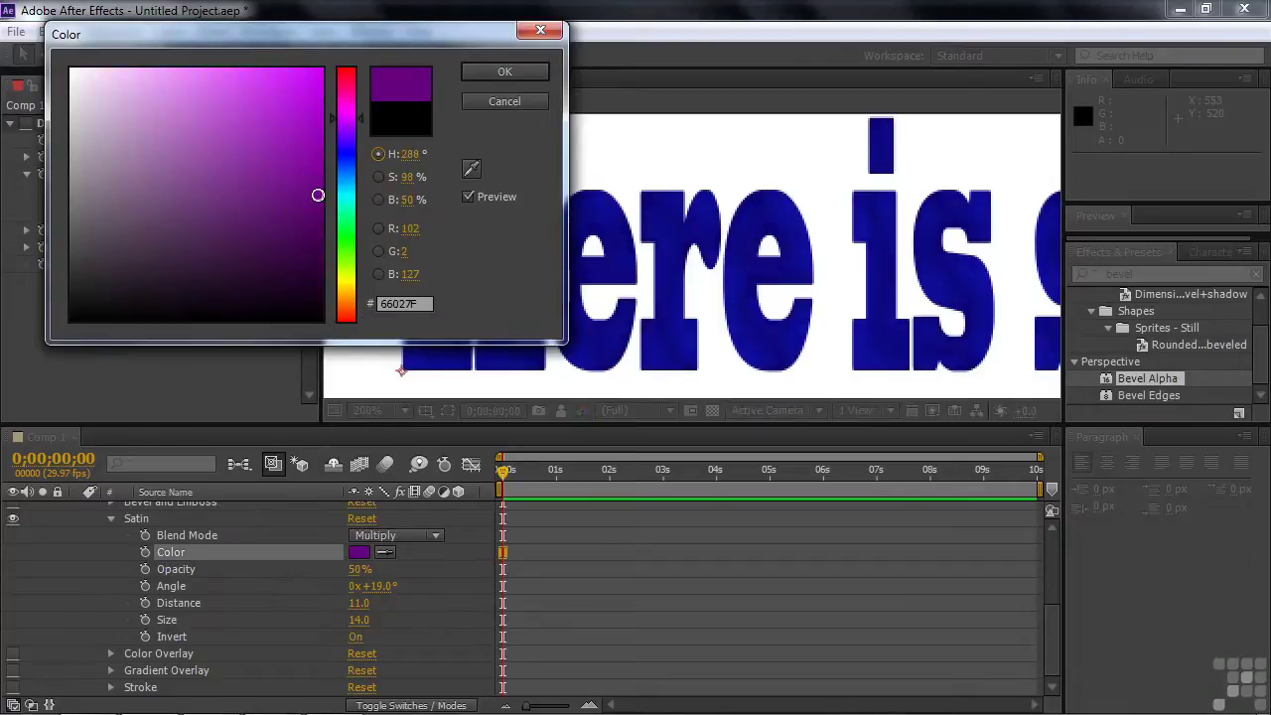
left_click(520, 74)
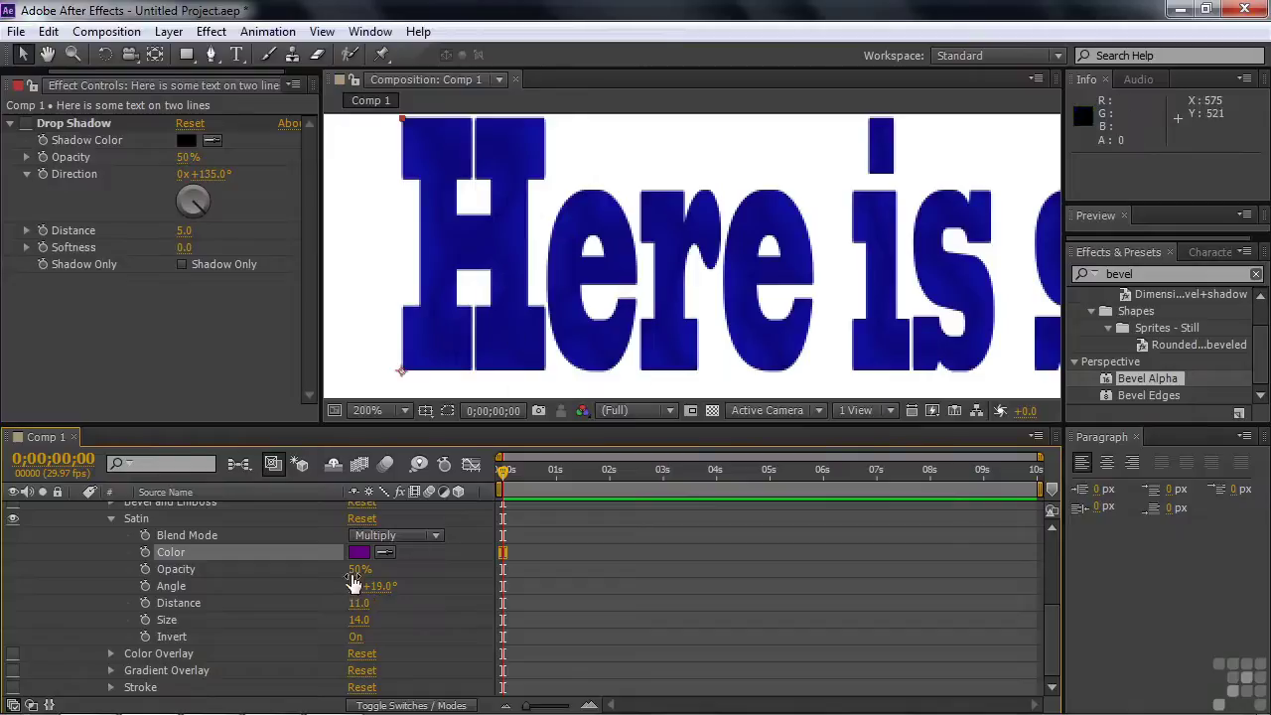
Set the Satin style's Opacity to 100% and its Distance to 13.9
mouse_move(358, 569)
left_mouse_down()
mouse_move(393, 569)
mouse_move(328, 572)
mouse_move(417, 572)
left_mouse_up()
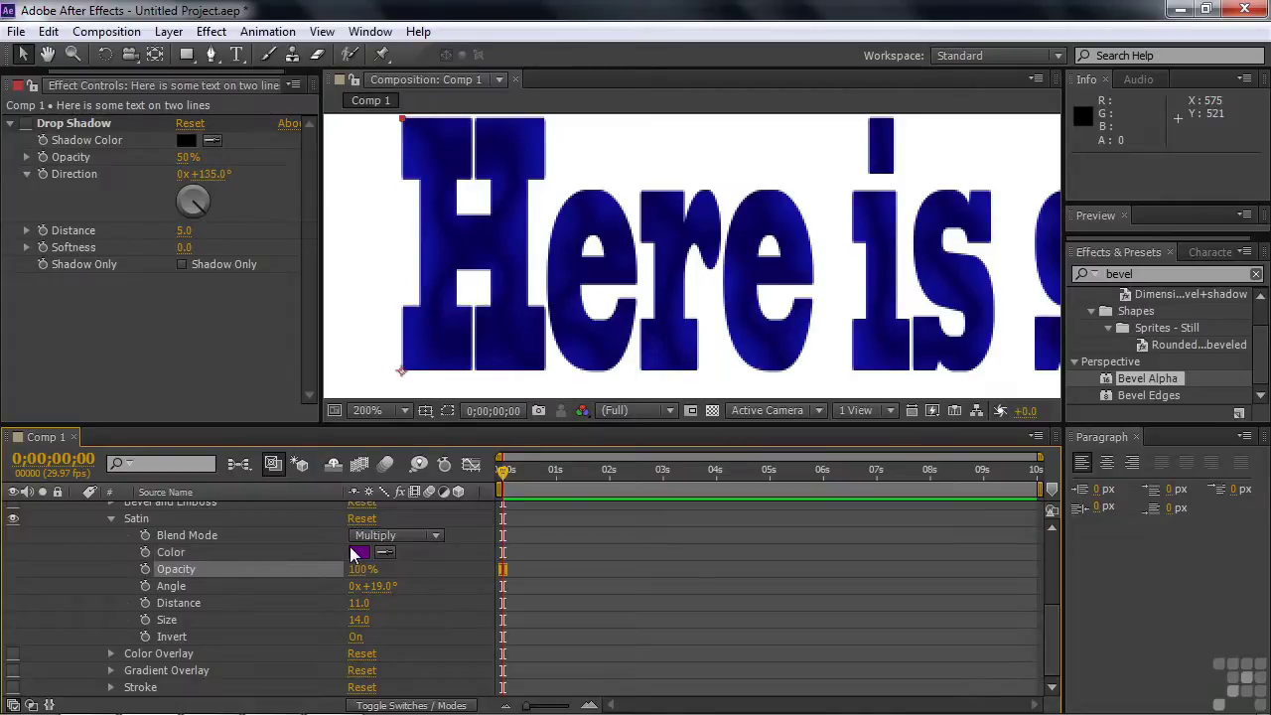
mouse_move(357, 612)
left_mouse_down()
mouse_move(416, 611)
mouse_move(393, 610)
left_mouse_up()
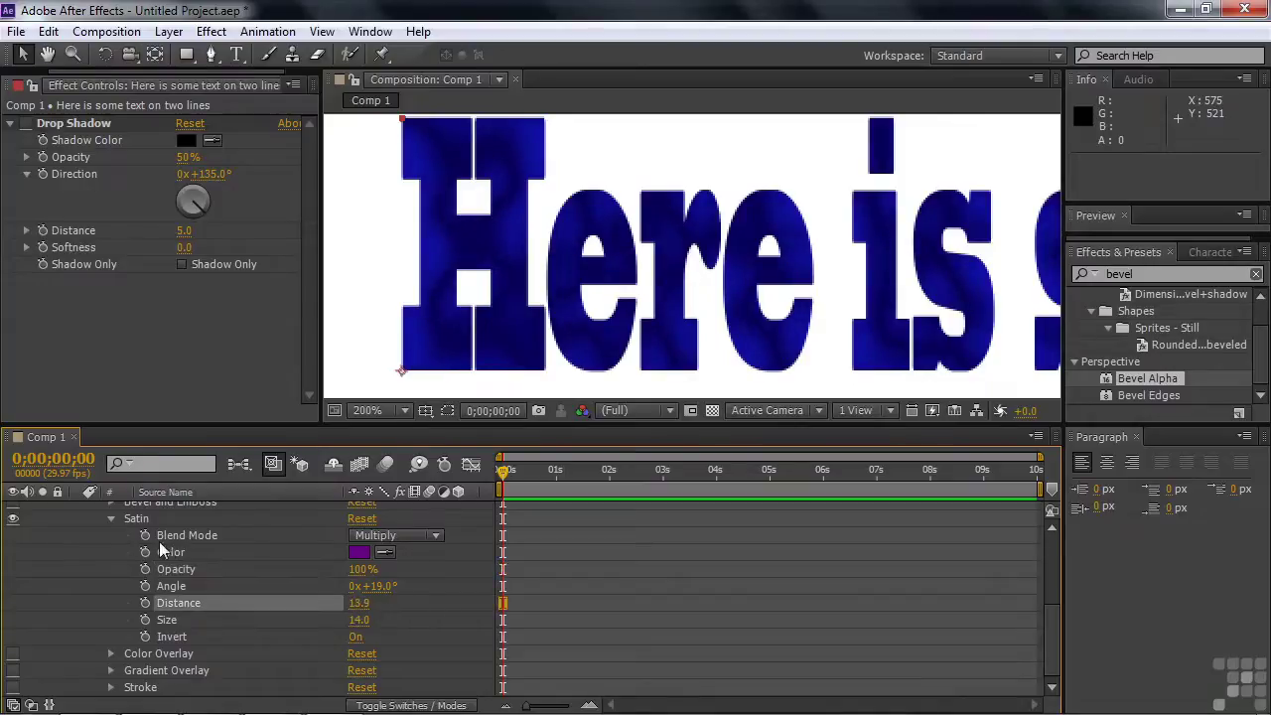
Collapse and turn off the Satin style, and turn on Color Overlay with its settings expanded
left_click(112, 517)
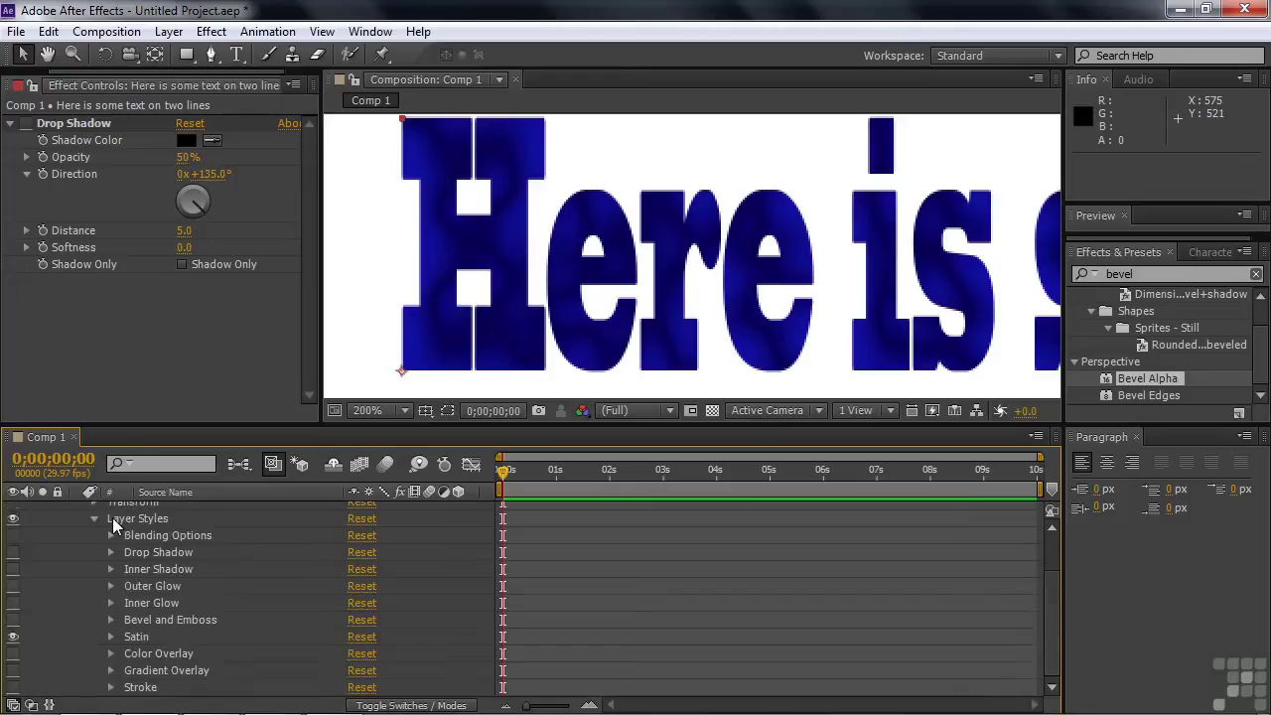
left_click(12, 637)
left_click(111, 653)
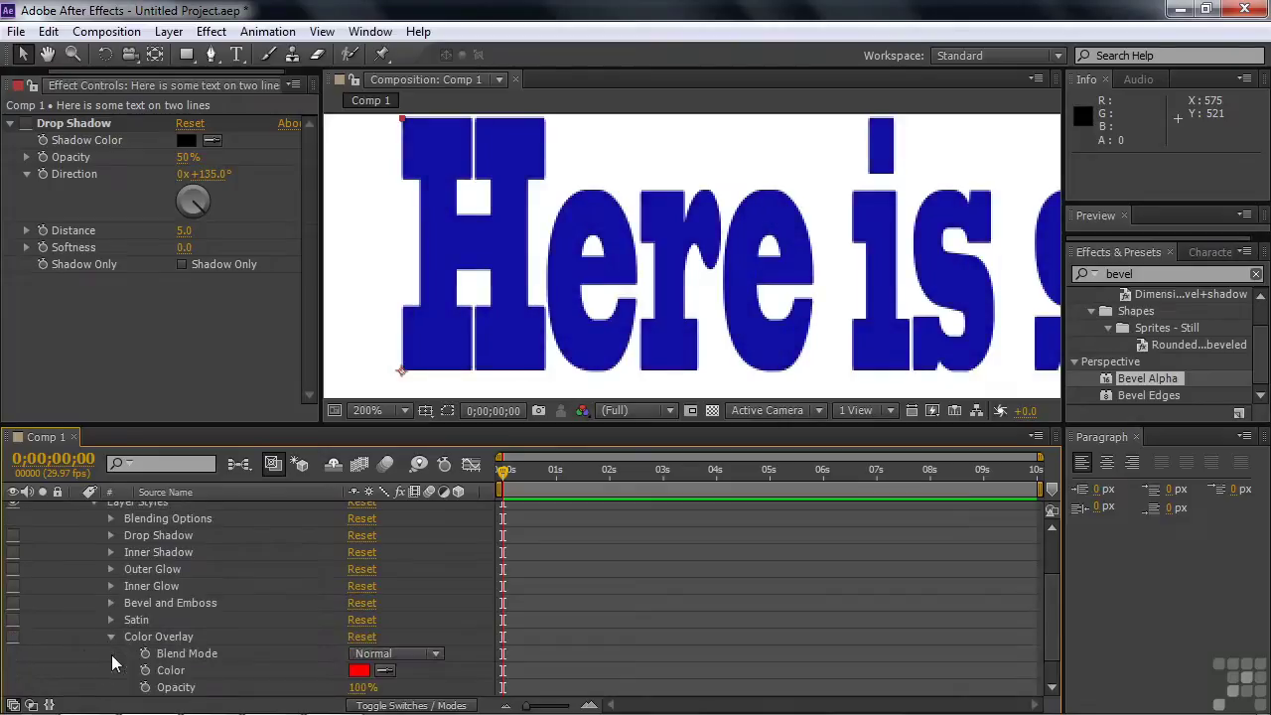
left_click(13, 636)
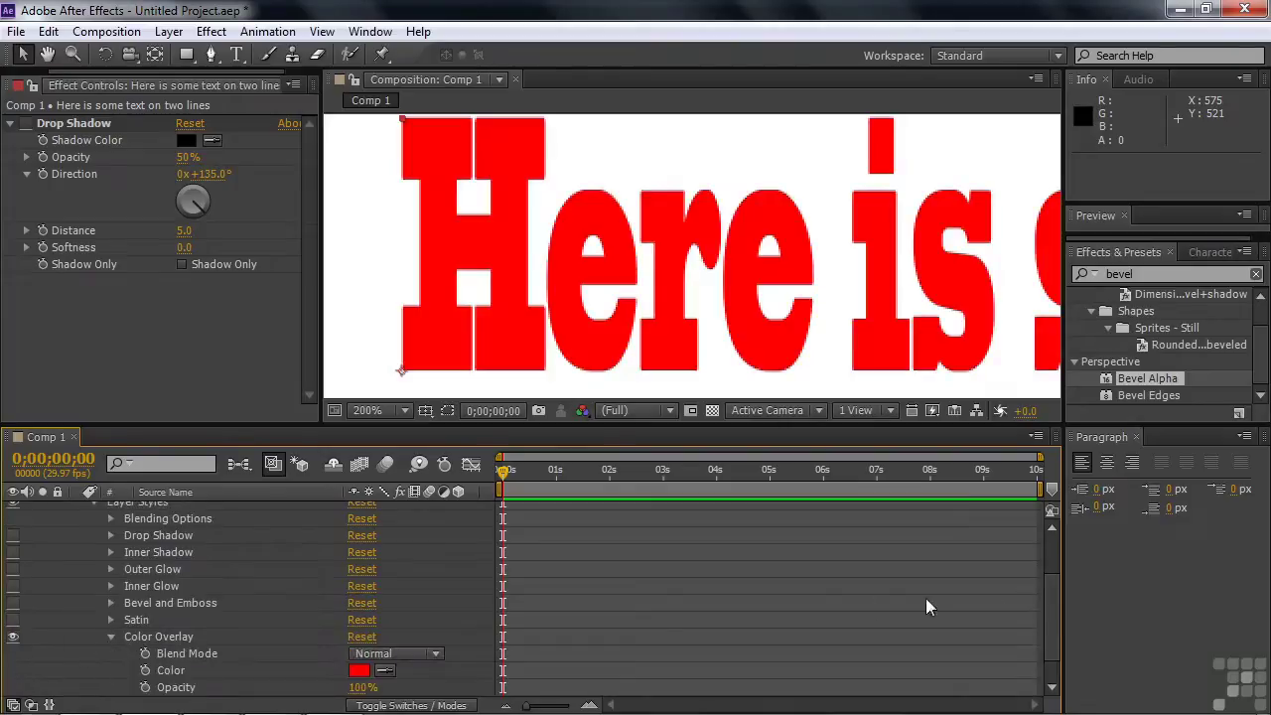
Set the Color Overlay's Opacity to 69% and its Blend Mode to Lighten
scroll(1051, 602, "down", 2)
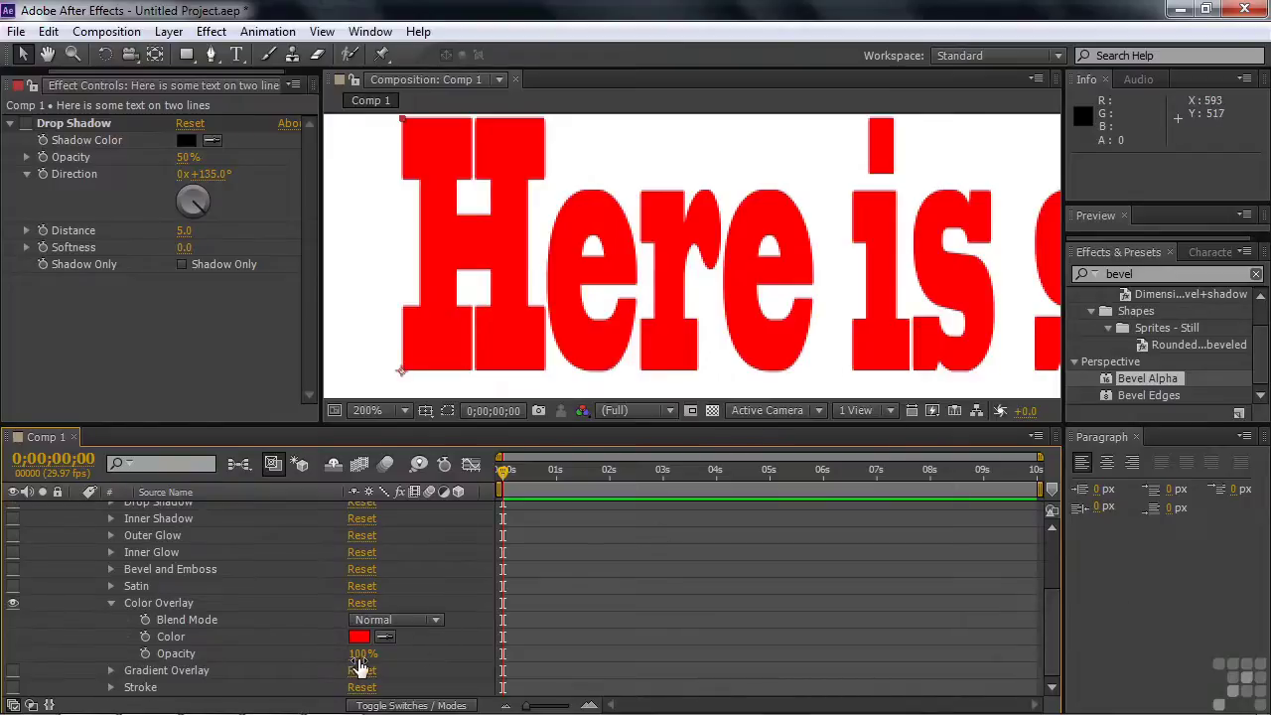
left_click_drag(358, 653, 314, 654)
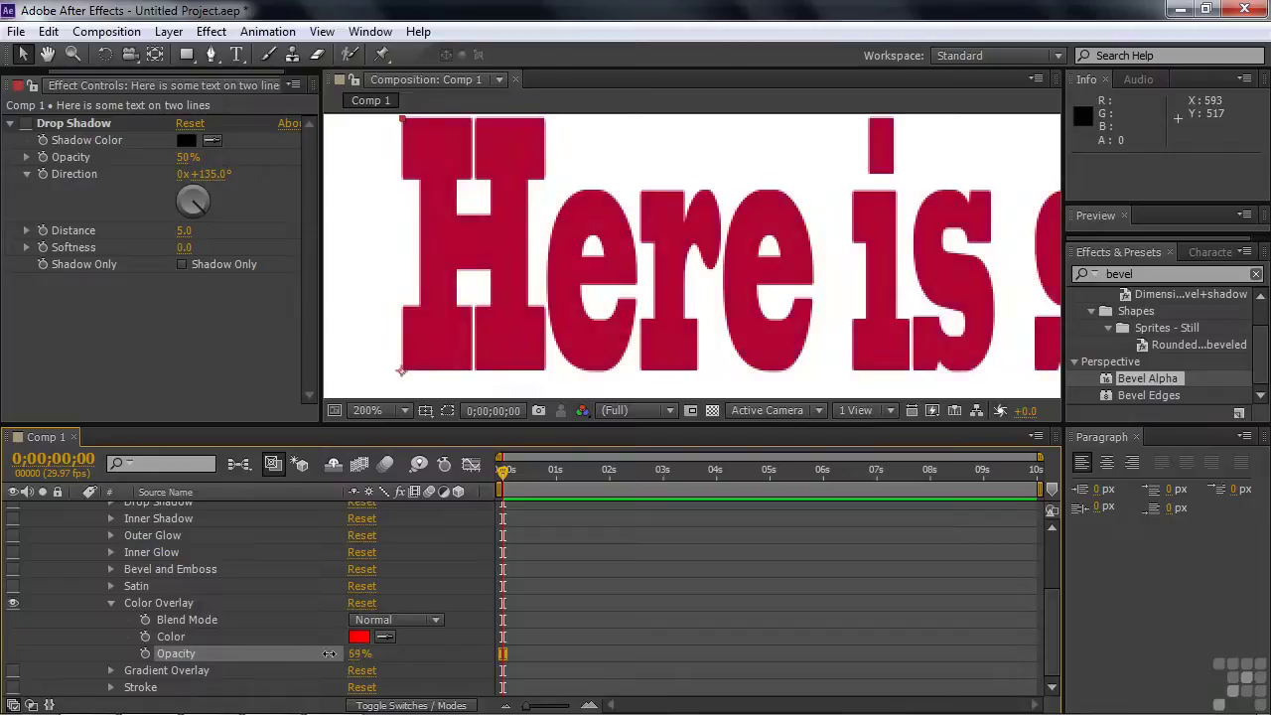
left_click(437, 620)
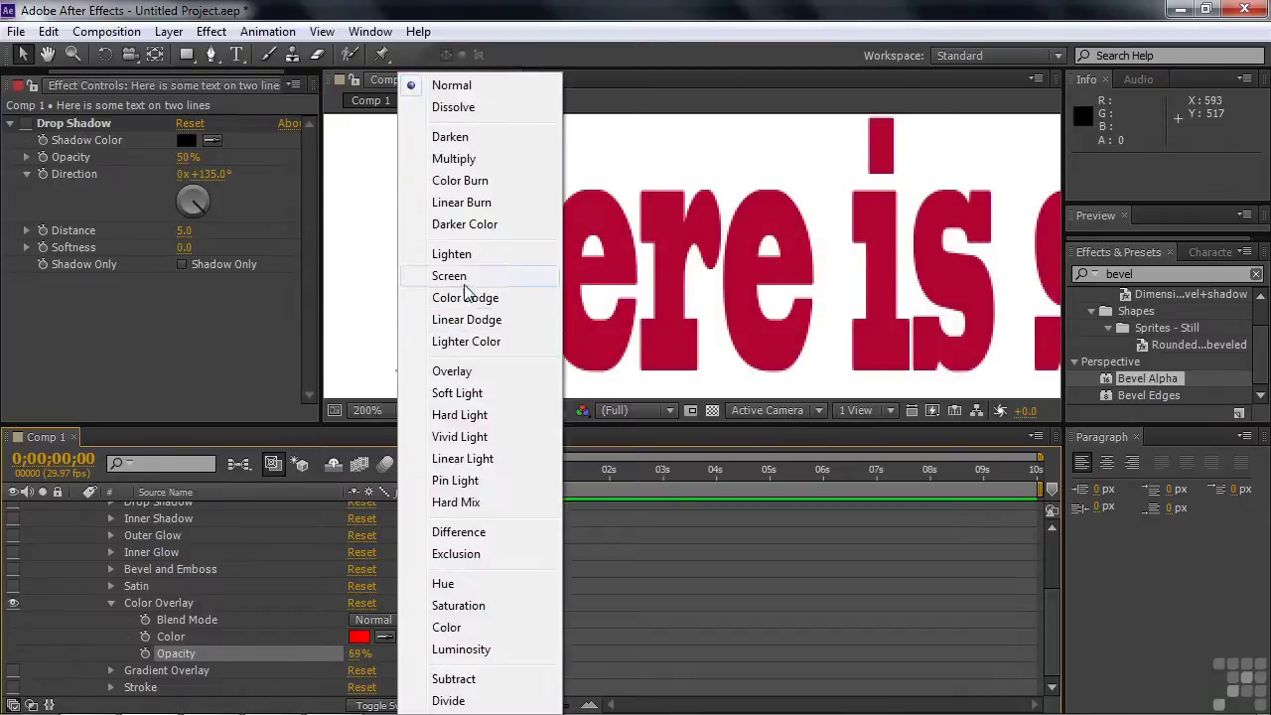
left_click(473, 253)
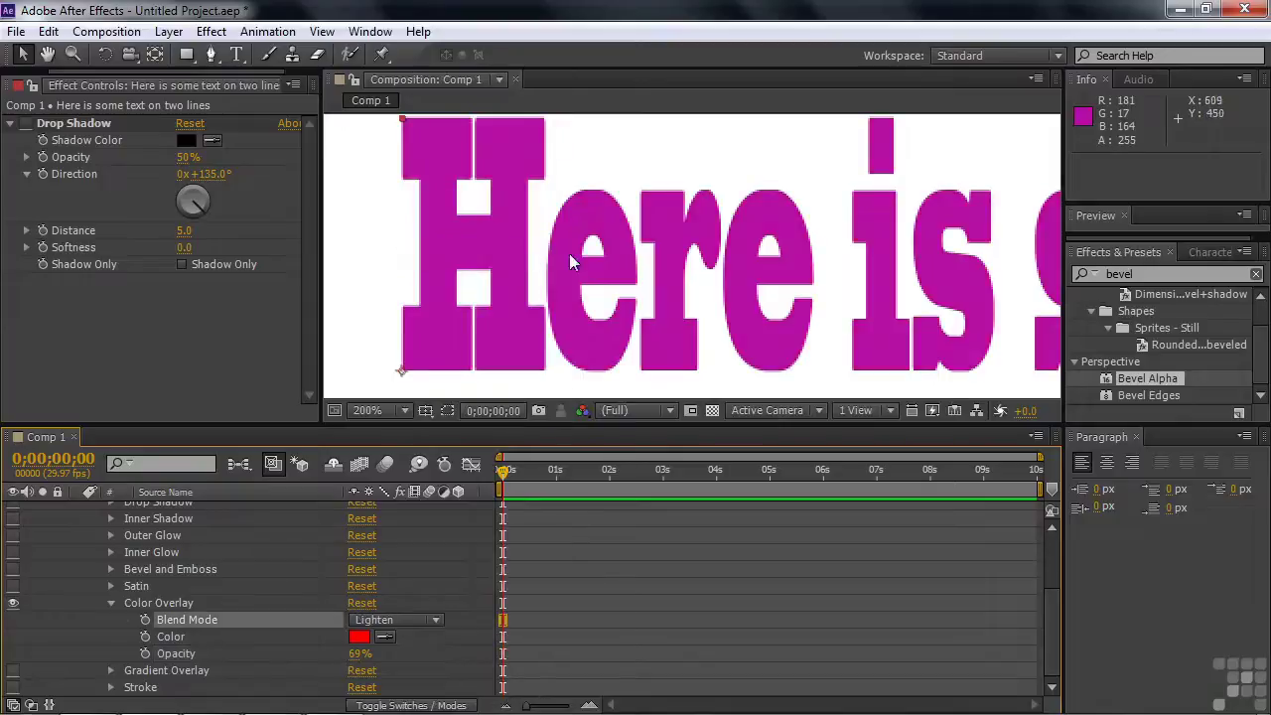
Collapse and turn off the Color Overlay style, and turn on Gradient Overlay with its settings expanded
left_click(111, 602)
left_click(13, 654)
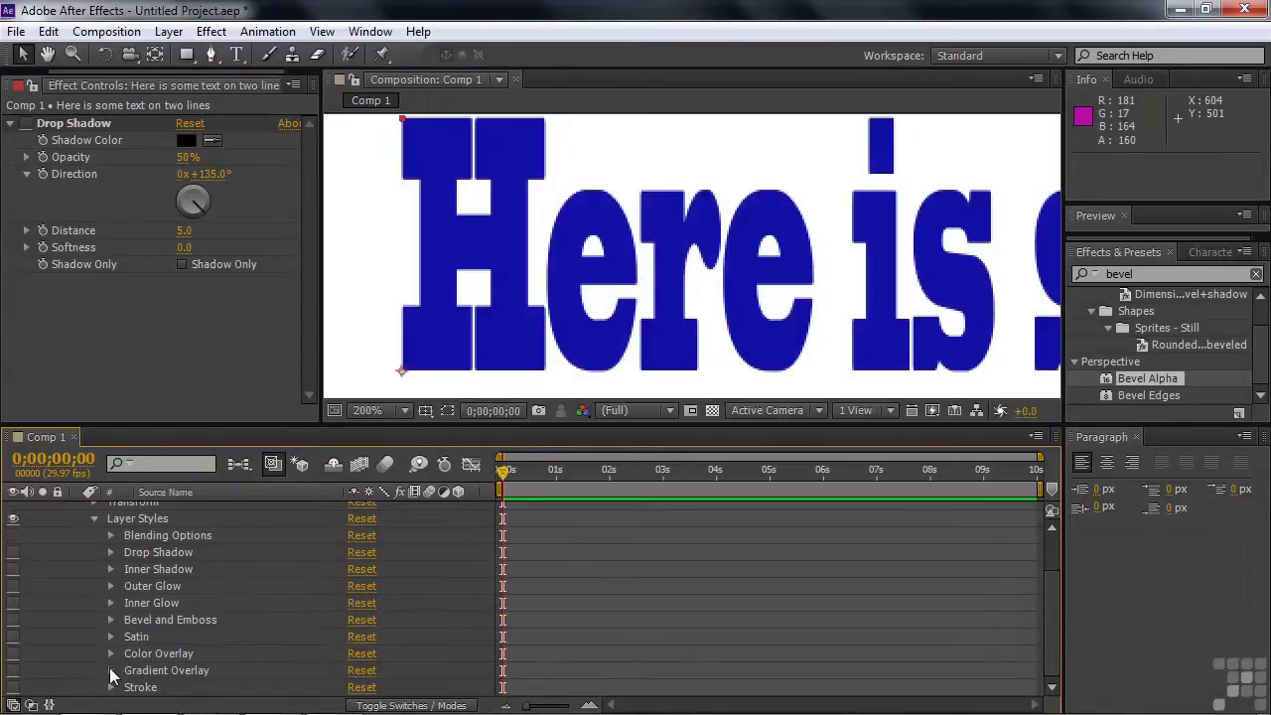
left_click(110, 671)
left_click(12, 519)
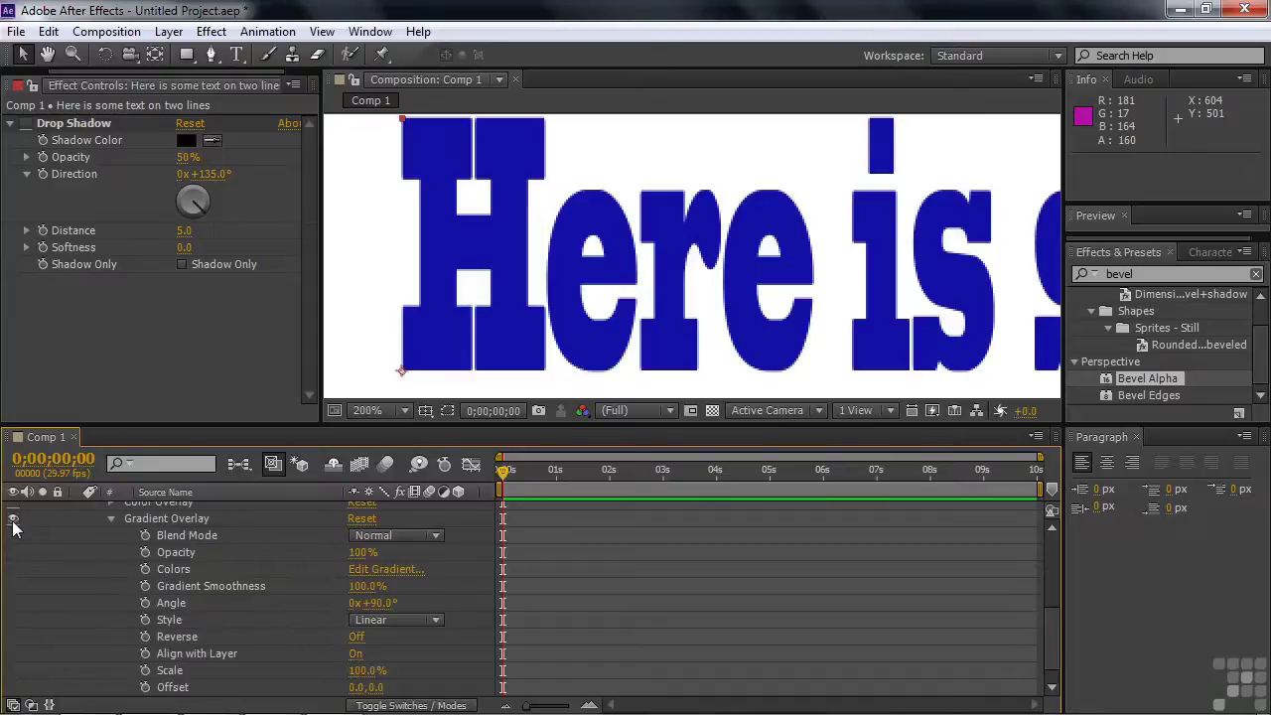
Edit the Gradient Overlay's colors, making the black end stop red (F21212) and the white start stop blue
left_click(380, 573)
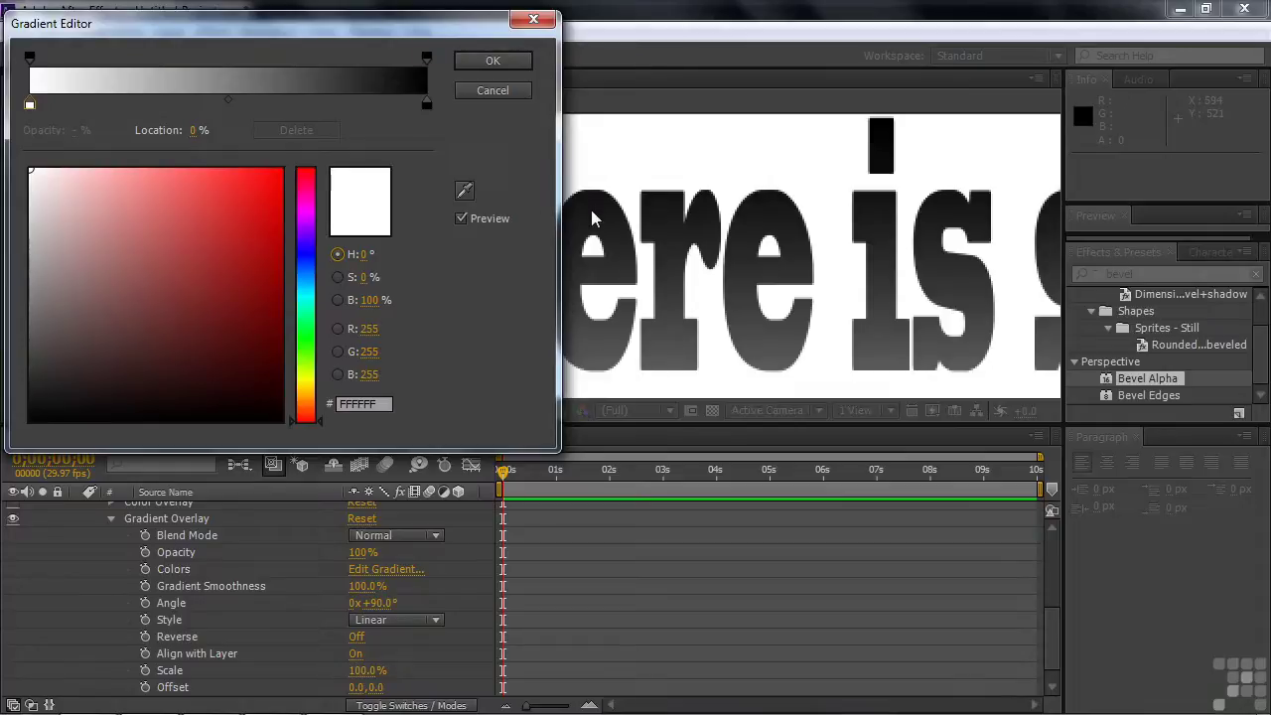
left_click(428, 105)
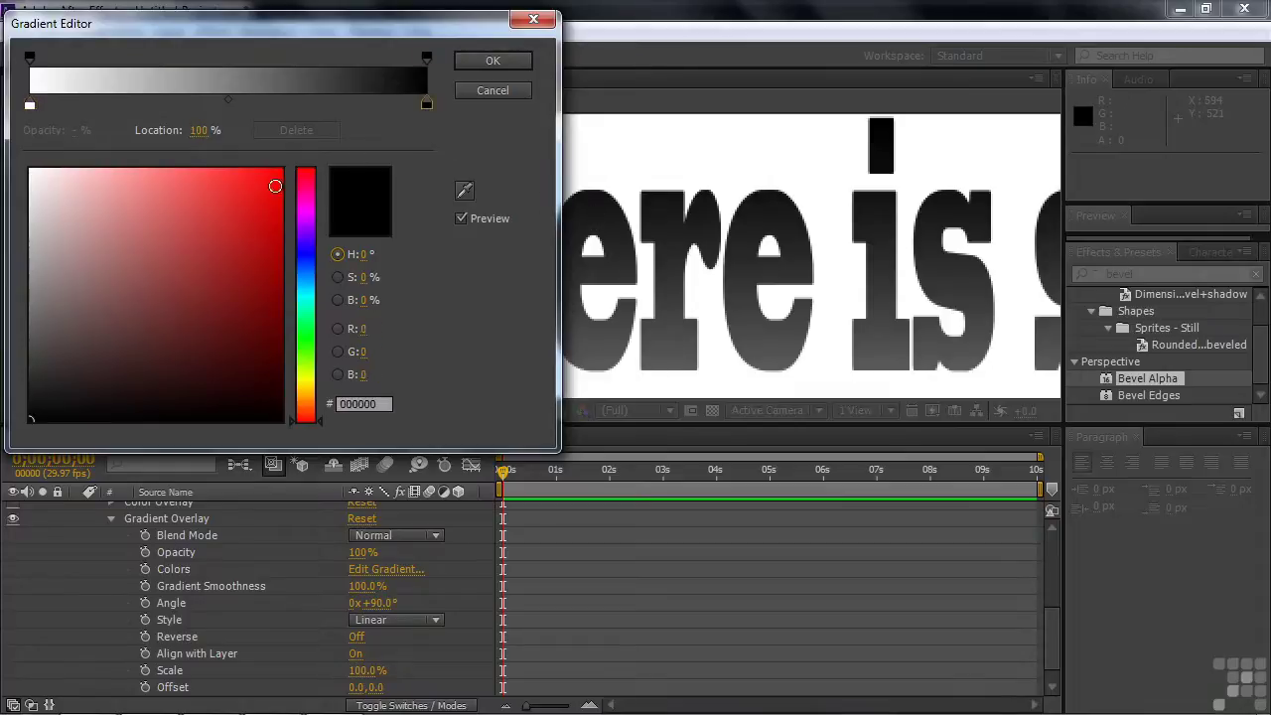
left_click(263, 181)
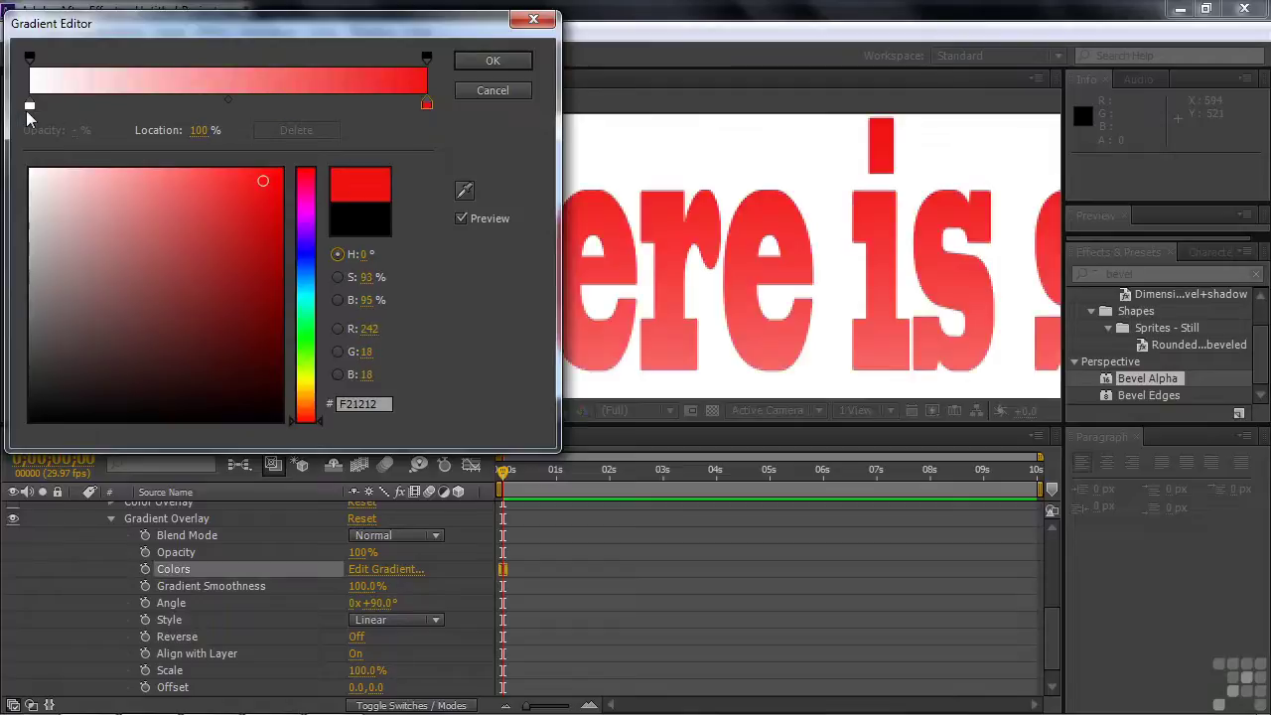
left_click(29, 107)
left_click(306, 258)
left_click(244, 267)
left_click(492, 61)
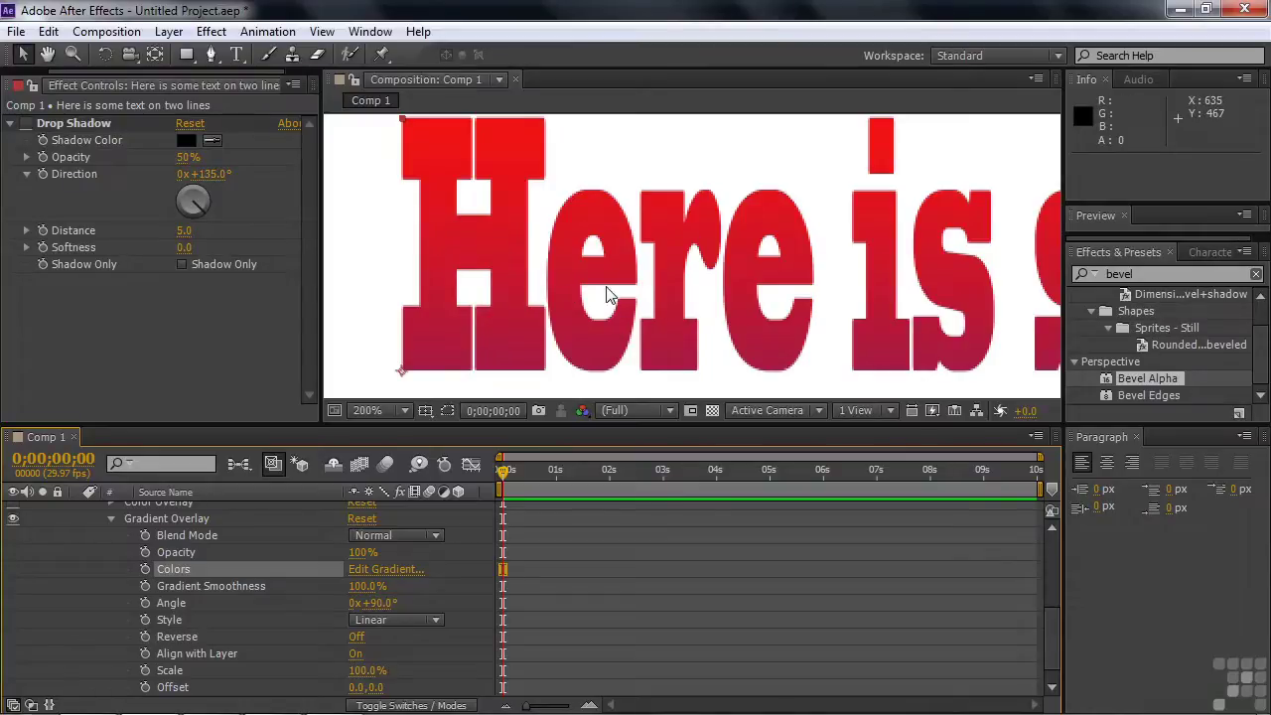
Set the Gradient Overlay's Angle to 129° with both lines of text in view
key("shift+slash")
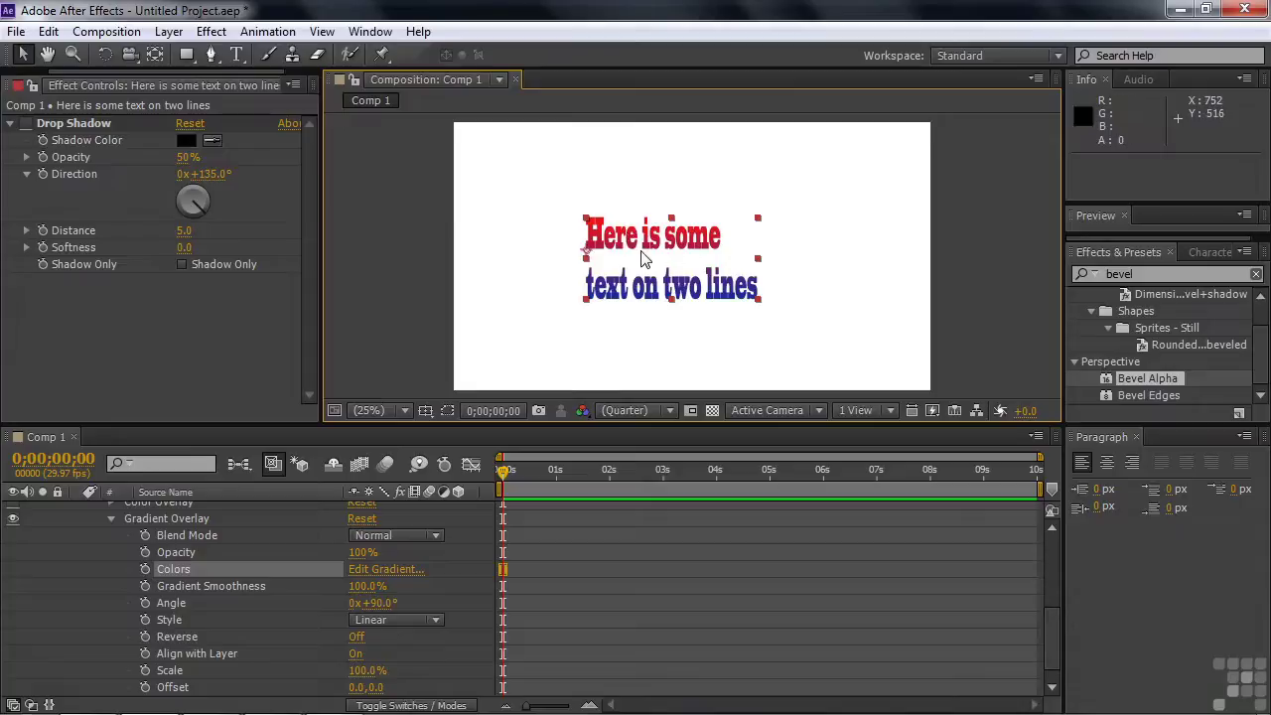
mouse_move(390, 608)
left_mouse_down()
mouse_move(369, 603)
mouse_move(397, 601)
mouse_move(385, 605)
left_mouse_up()
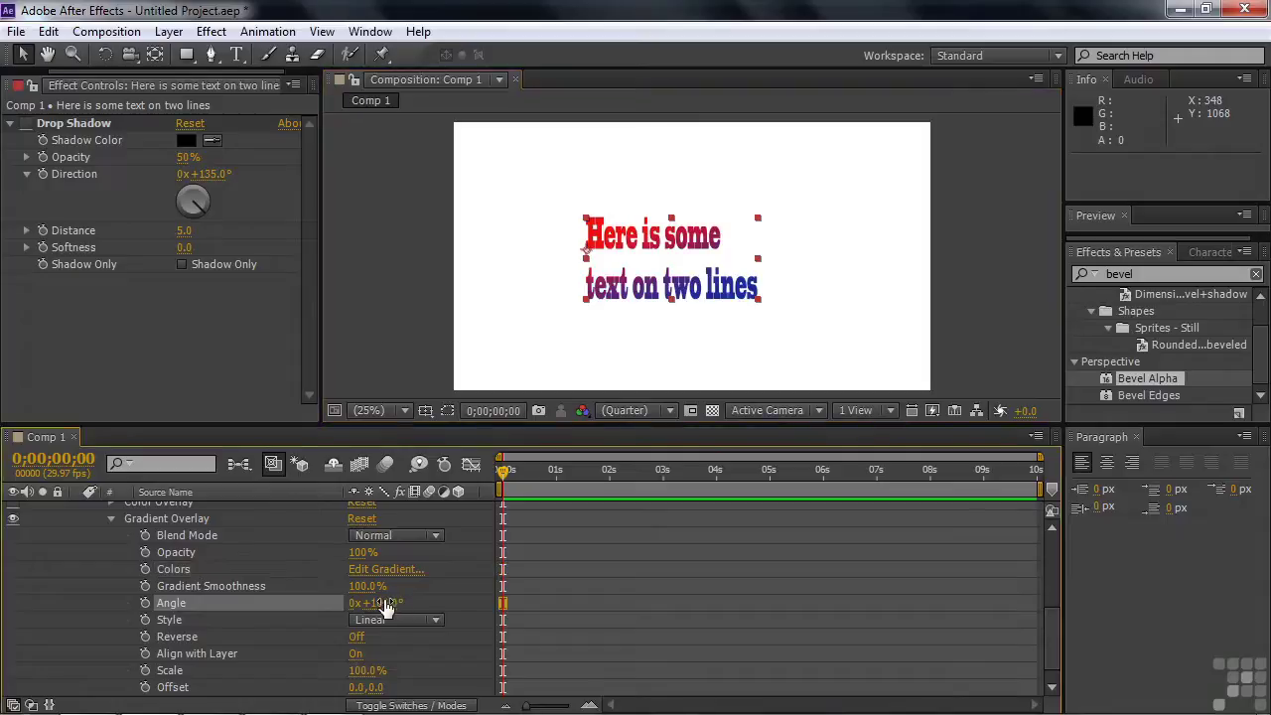
key("period")
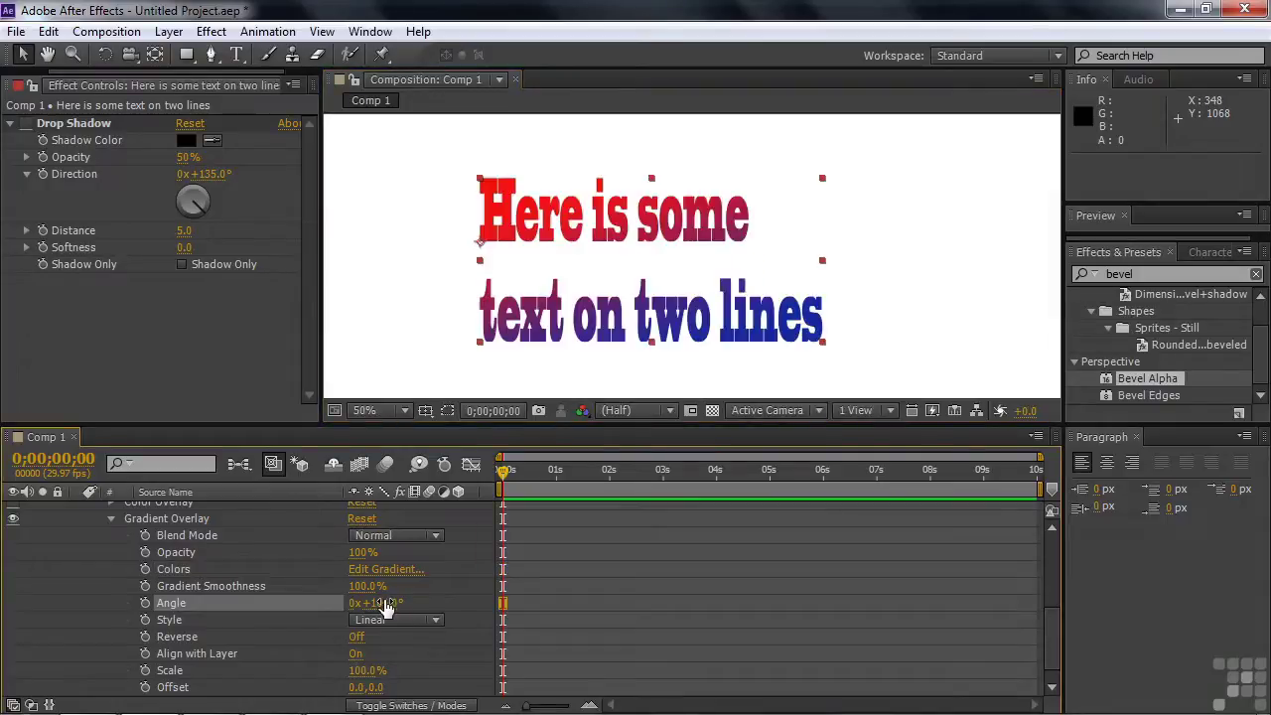
left_click_drag(396, 608, 424, 619)
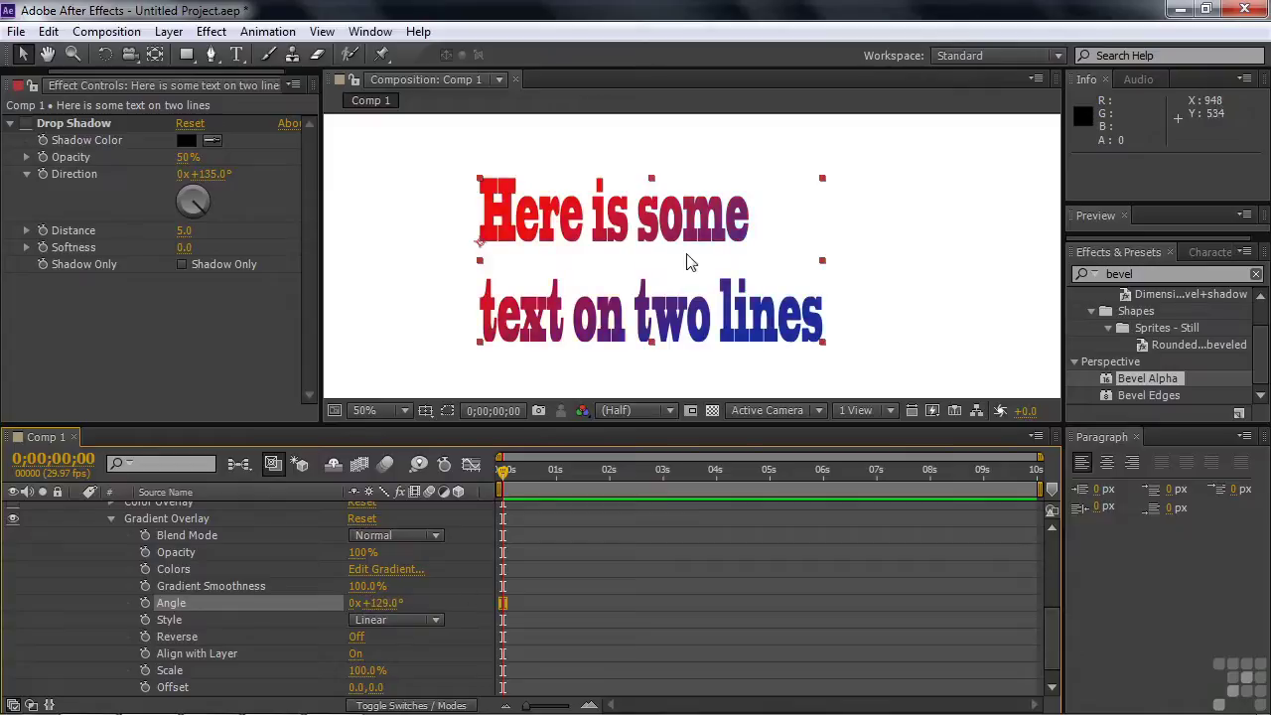
Try the Gradient Overlay's Radial style at a 145° Angle, and settle on the Reflected style with the Angle at 117°
left_click(433, 618)
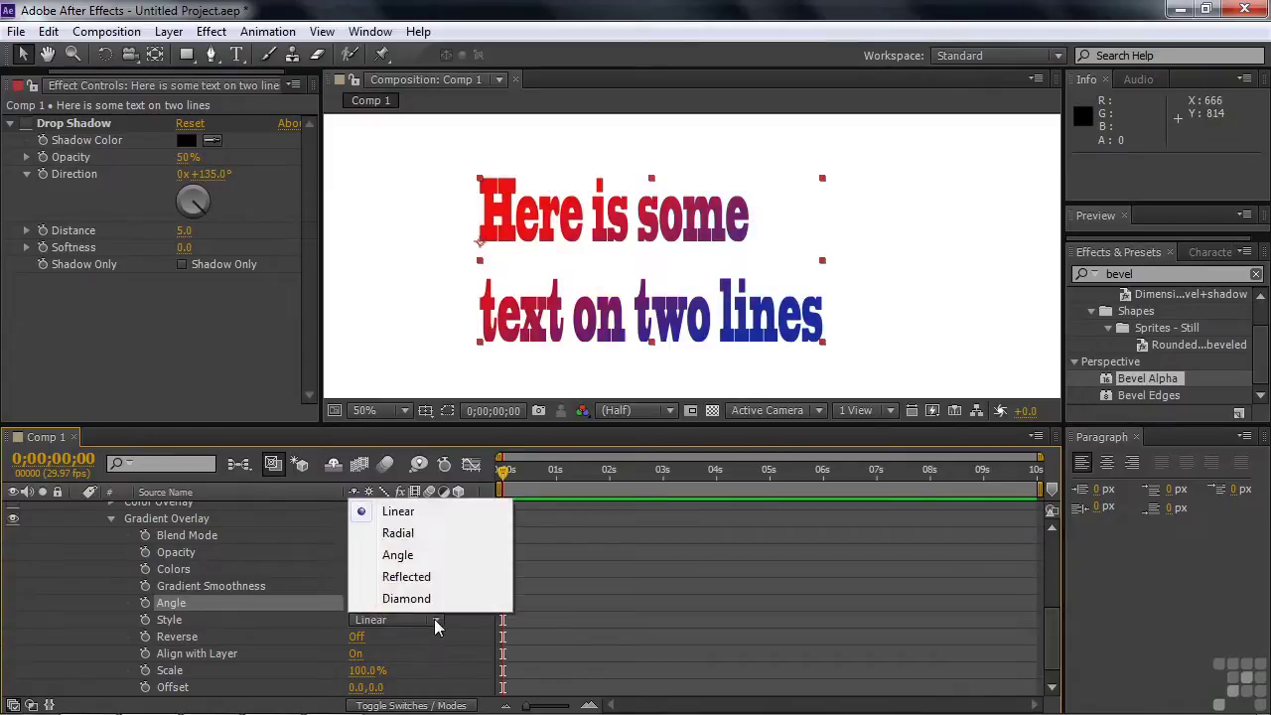
left_click(417, 536)
left_click_drag(385, 604, 415, 615)
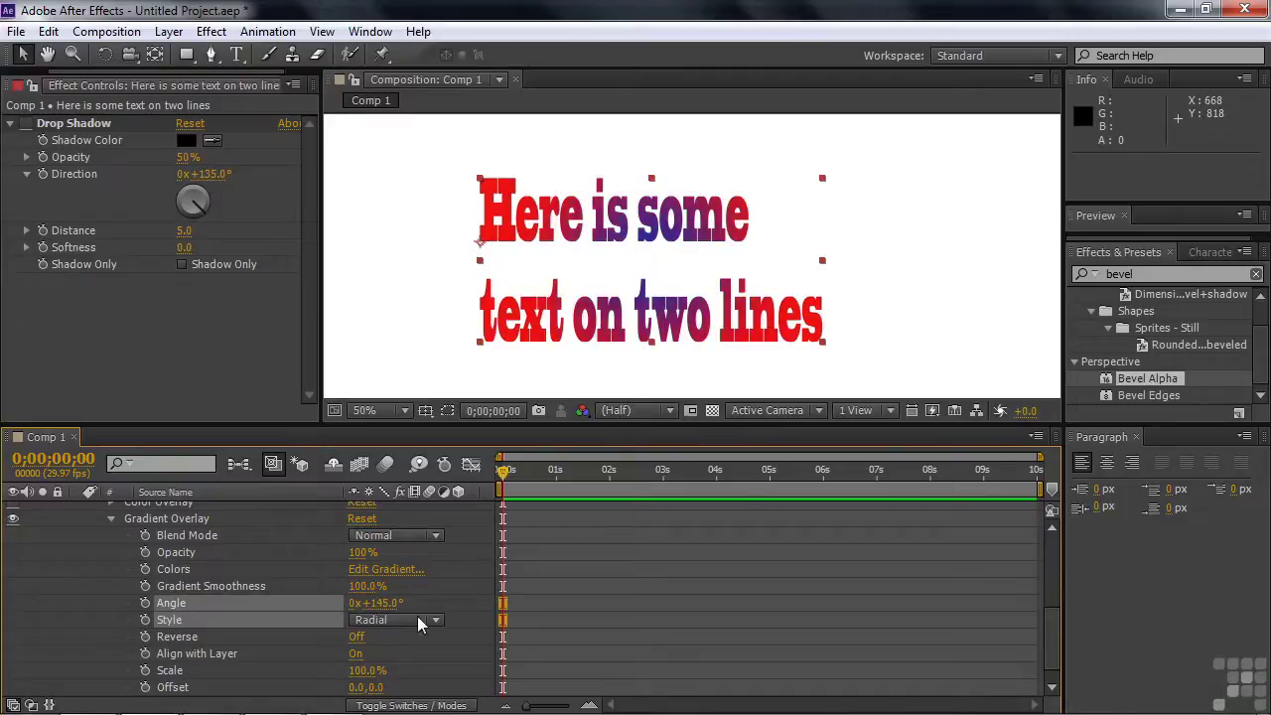
left_click(435, 621)
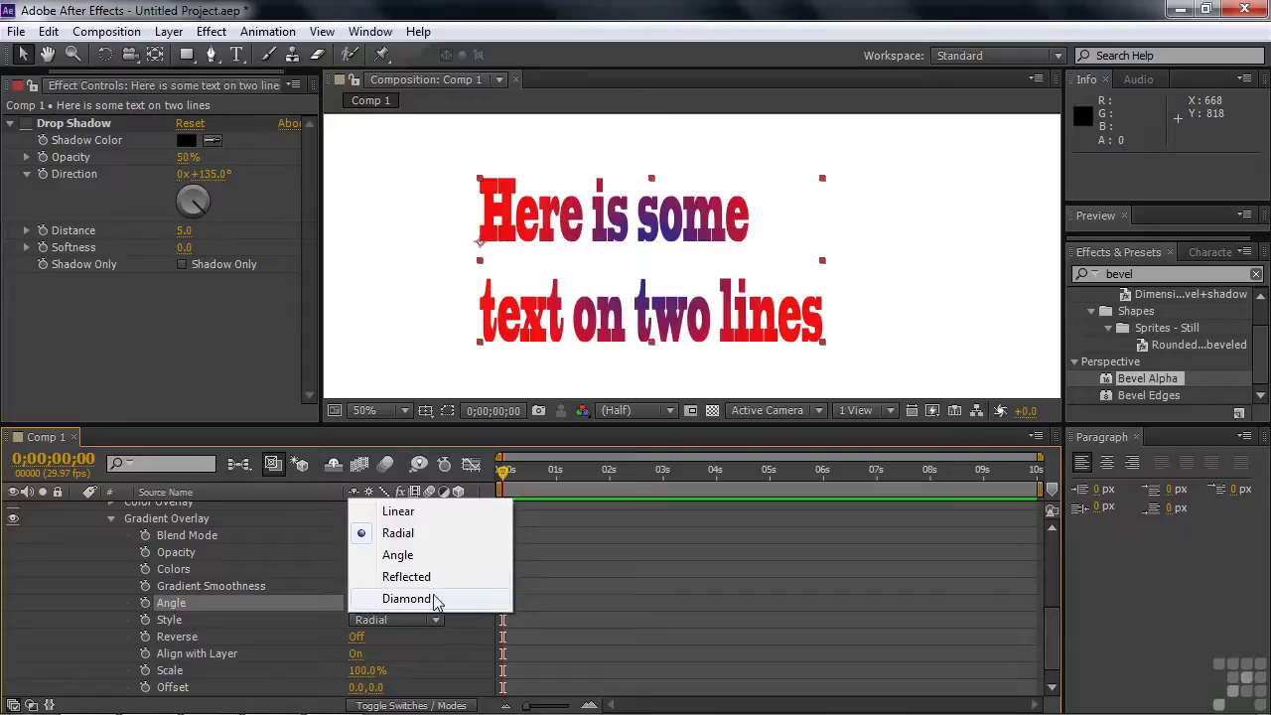
left_click(415, 577)
mouse_move(384, 605)
left_mouse_down()
mouse_move(355, 604)
mouse_move(400, 613)
mouse_move(368, 615)
left_mouse_up()
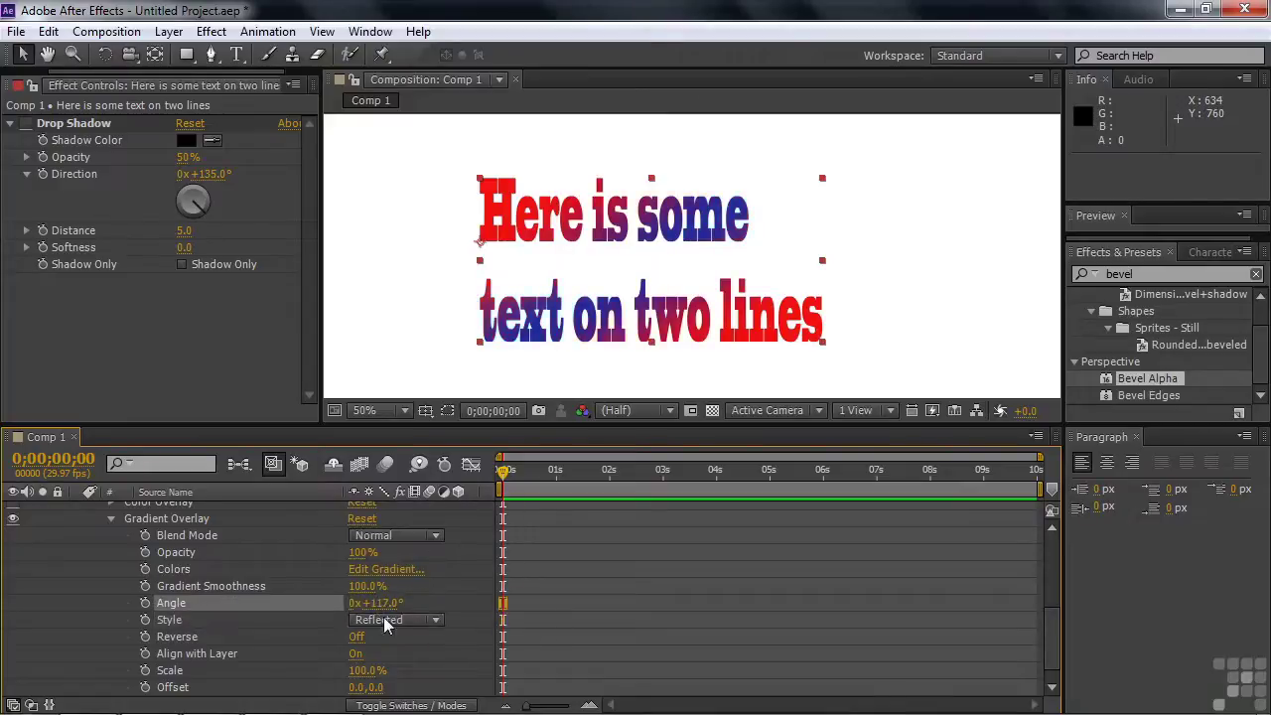
Collapse and turn off the Gradient Overlay style, and expand the Stroke style's settings
left_click(112, 519)
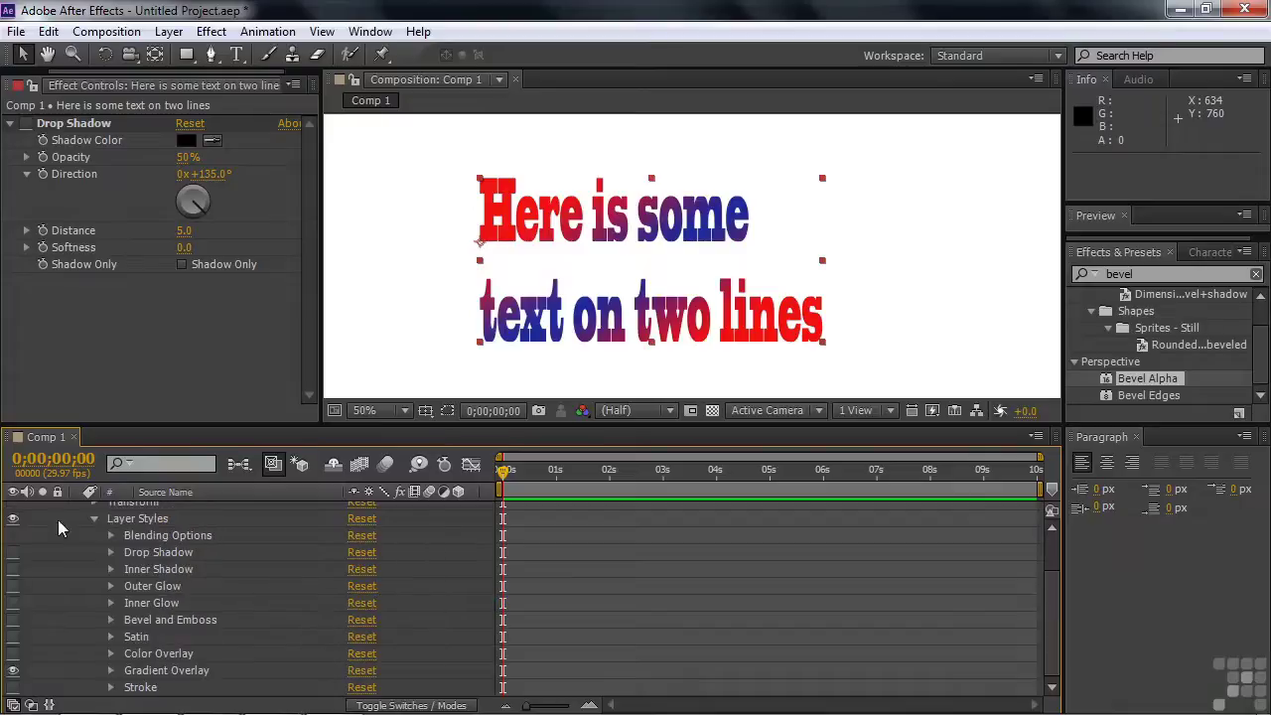
left_click(13, 671)
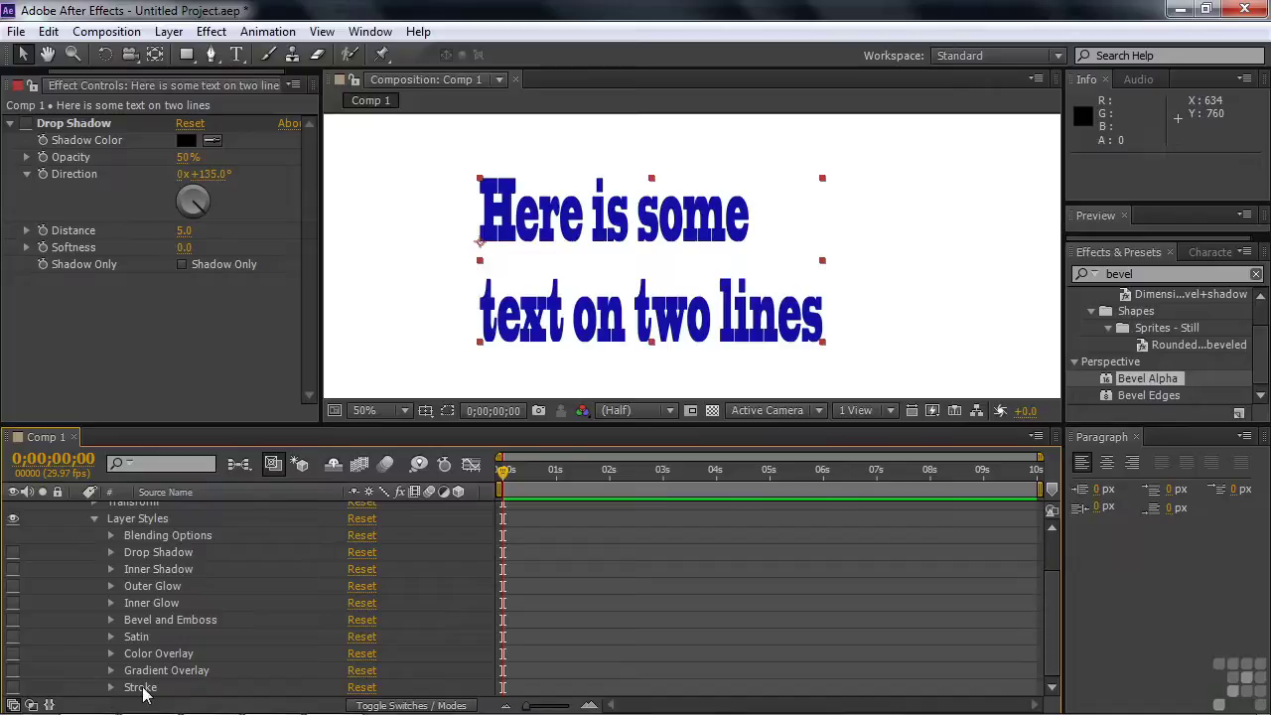
left_click(111, 687)
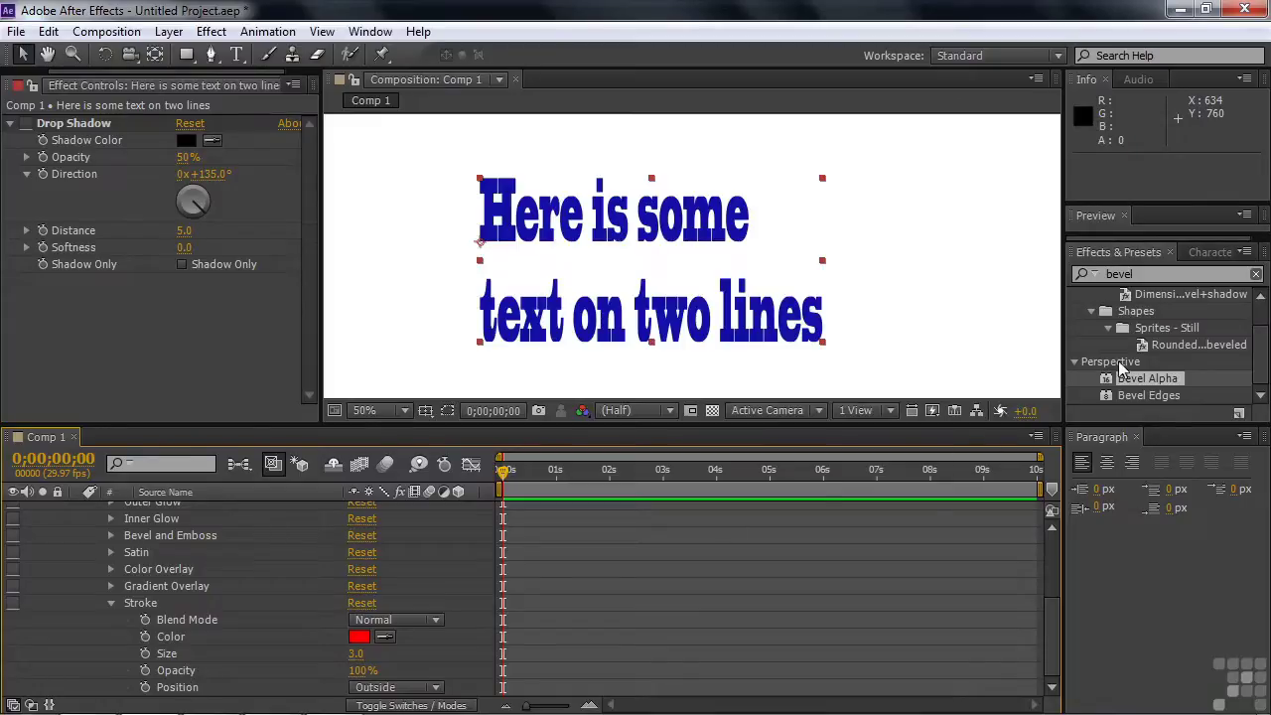
Give the text a bright pink stroke color through its character formatting
left_click(1208, 254)
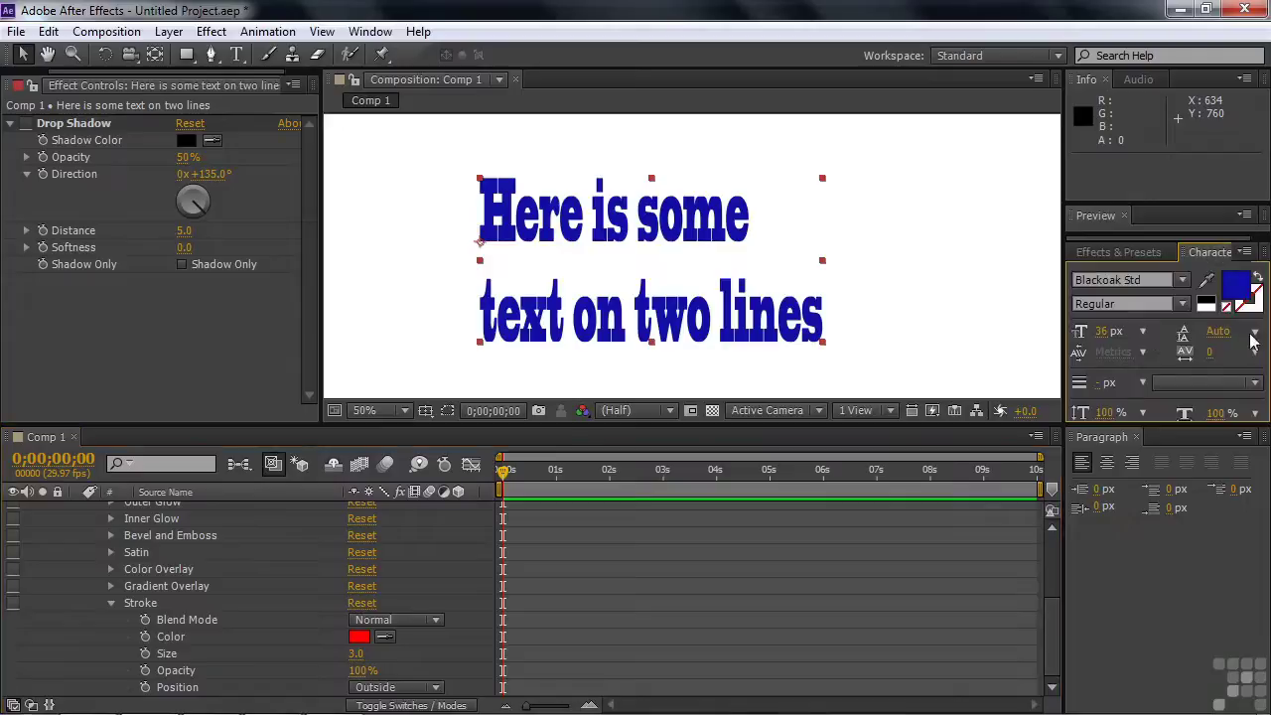
left_click(1256, 300)
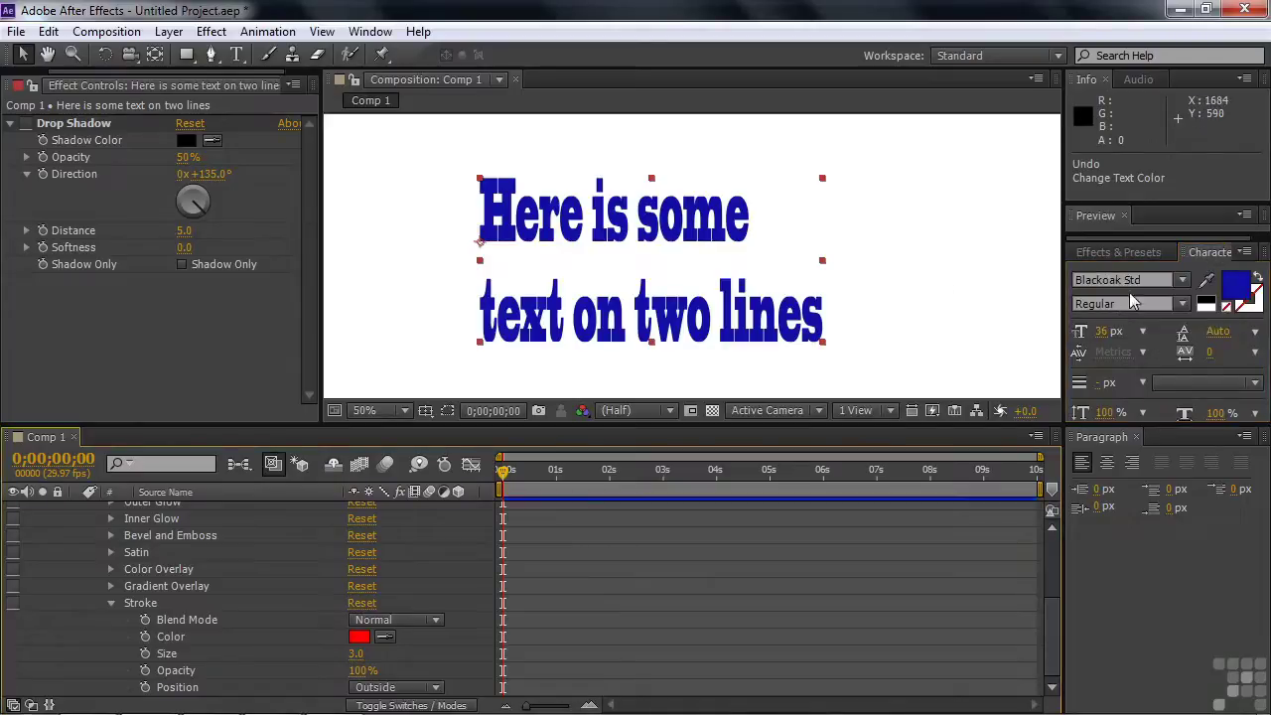
left_click(1253, 302)
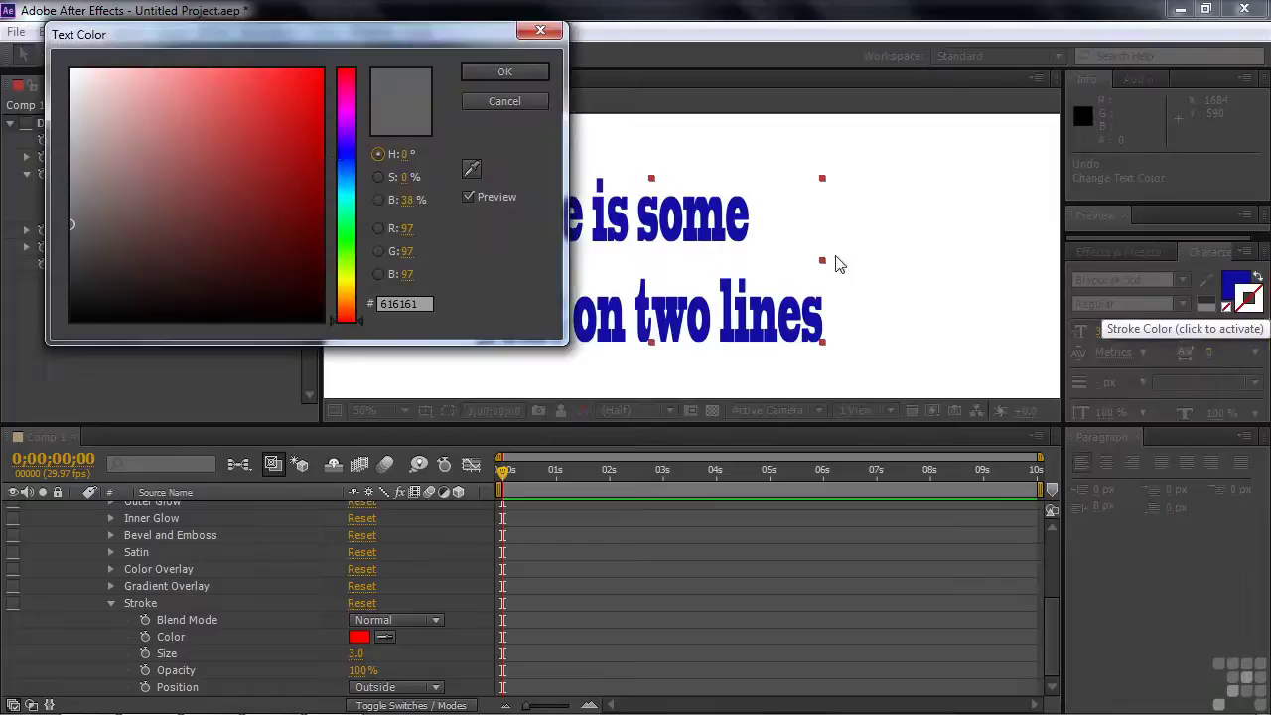
left_click_drag(360, 112, 351, 89)
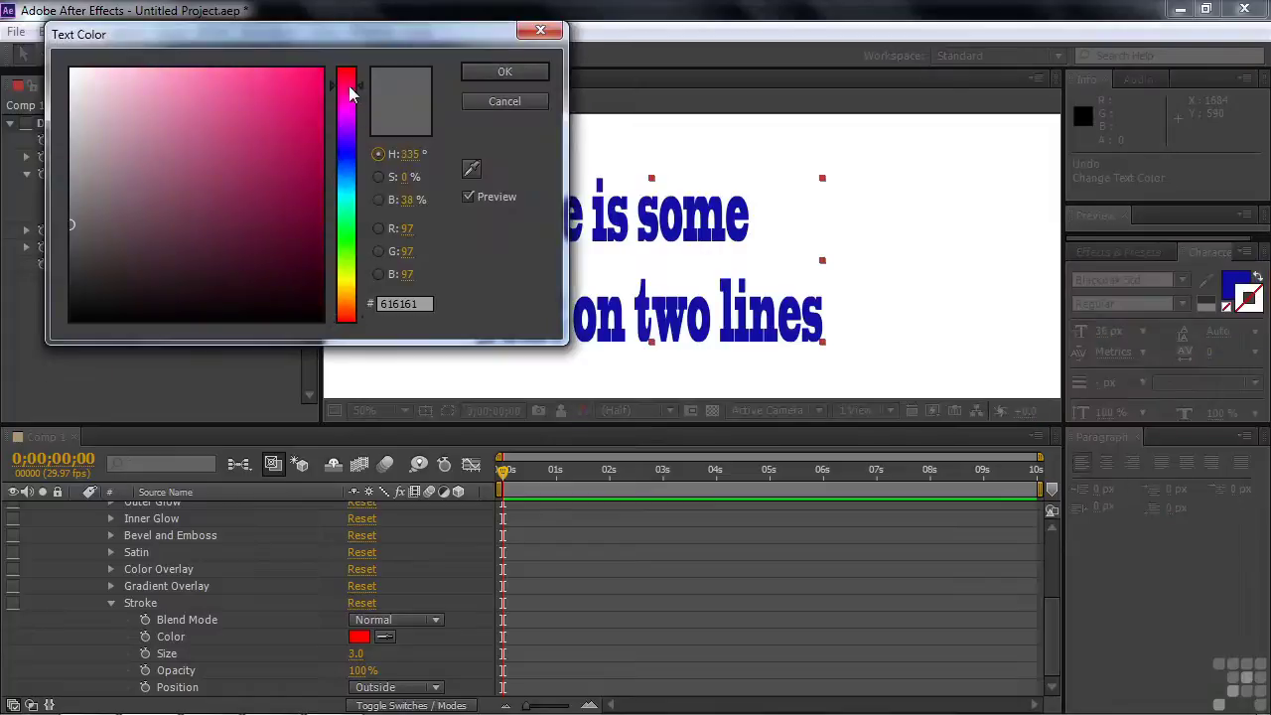
left_click(297, 102)
left_click(504, 72)
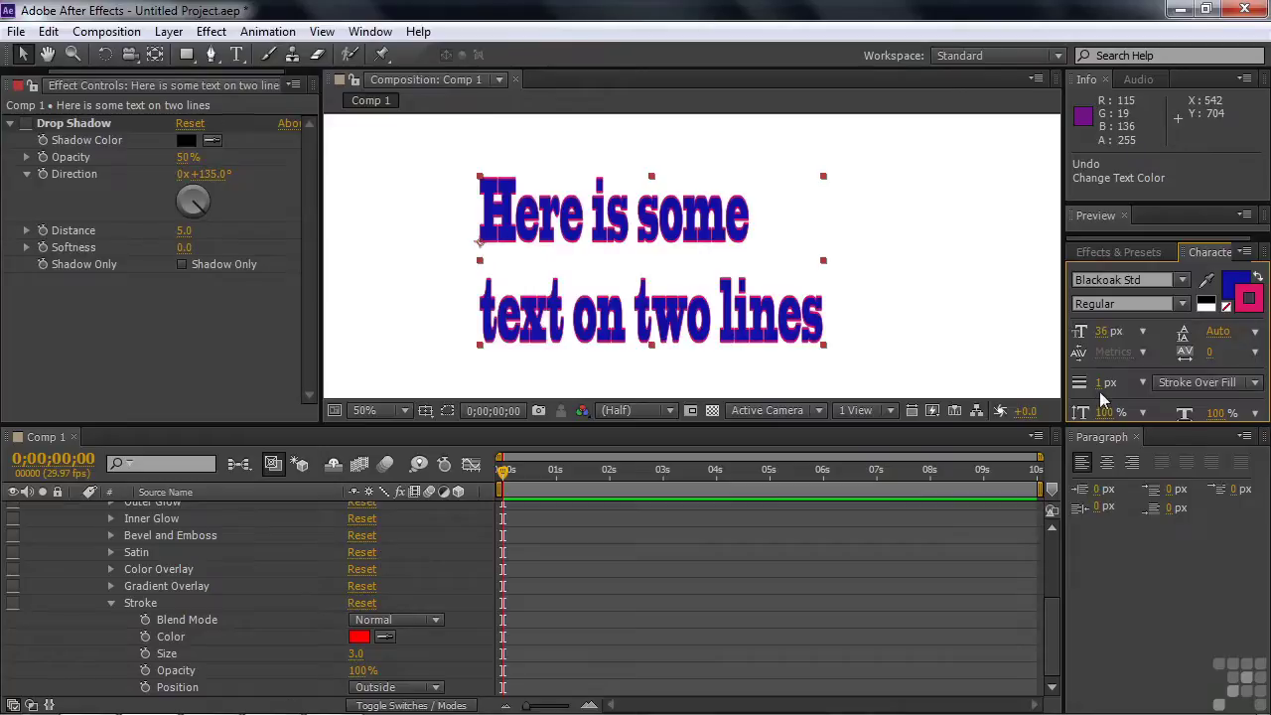
Try a 2 px stroke width on the text's character stroke, and remove the stroke color
mouse_move(1104, 385)
left_mouse_down()
mouse_move(1121, 385)
mouse_move(1100, 386)
left_mouse_up()
left_click(1254, 382)
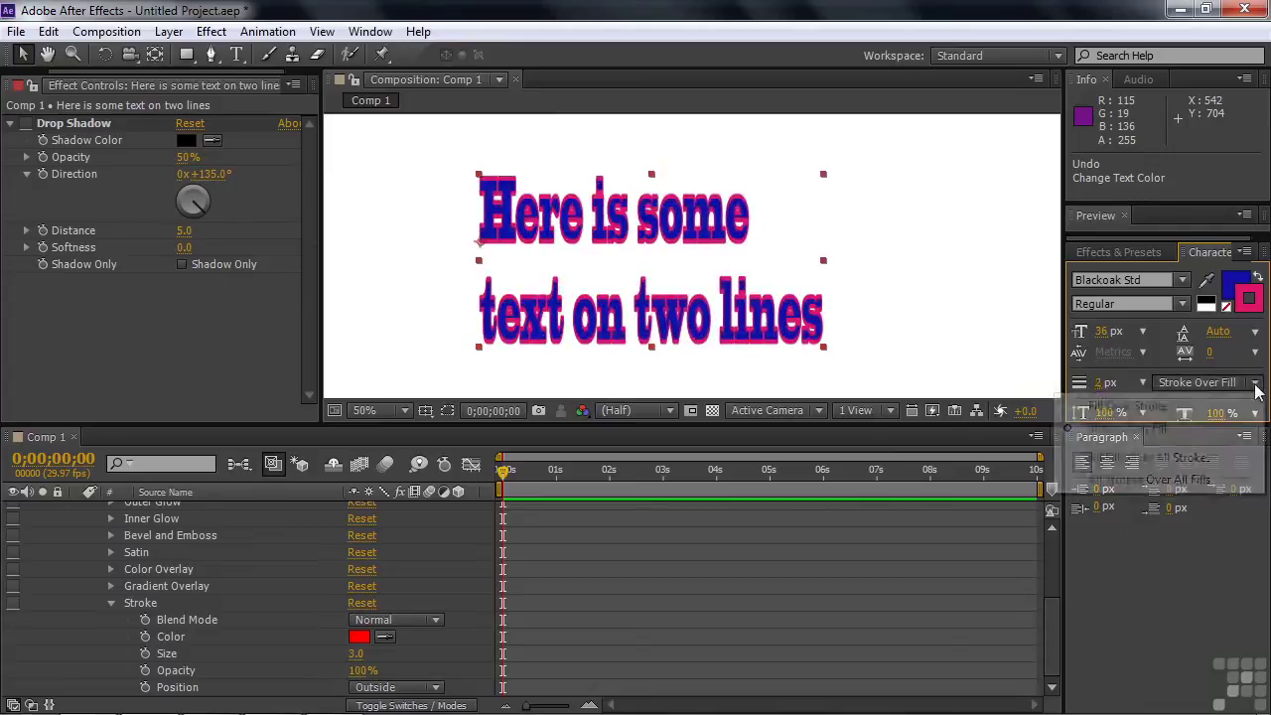
left_click(1137, 372)
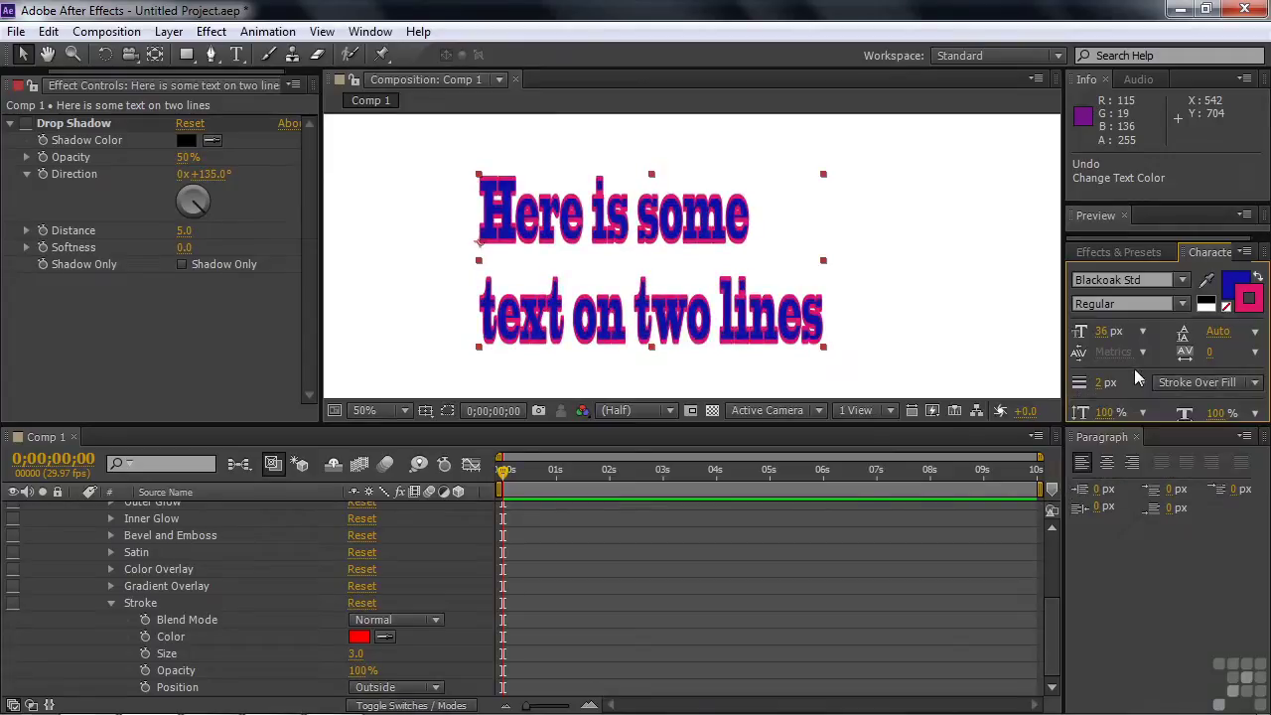
left_click(1228, 308)
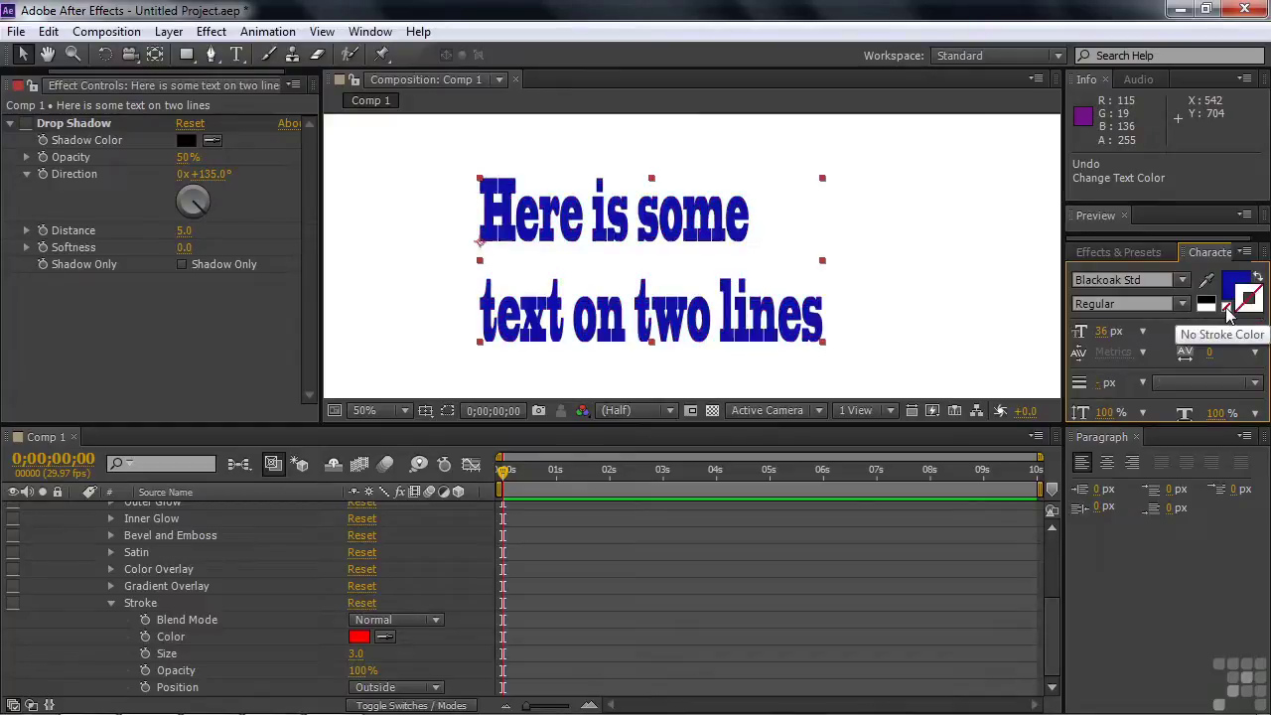
Turn on the Stroke layer style and set its Opacity to 85%
left_click(13, 602)
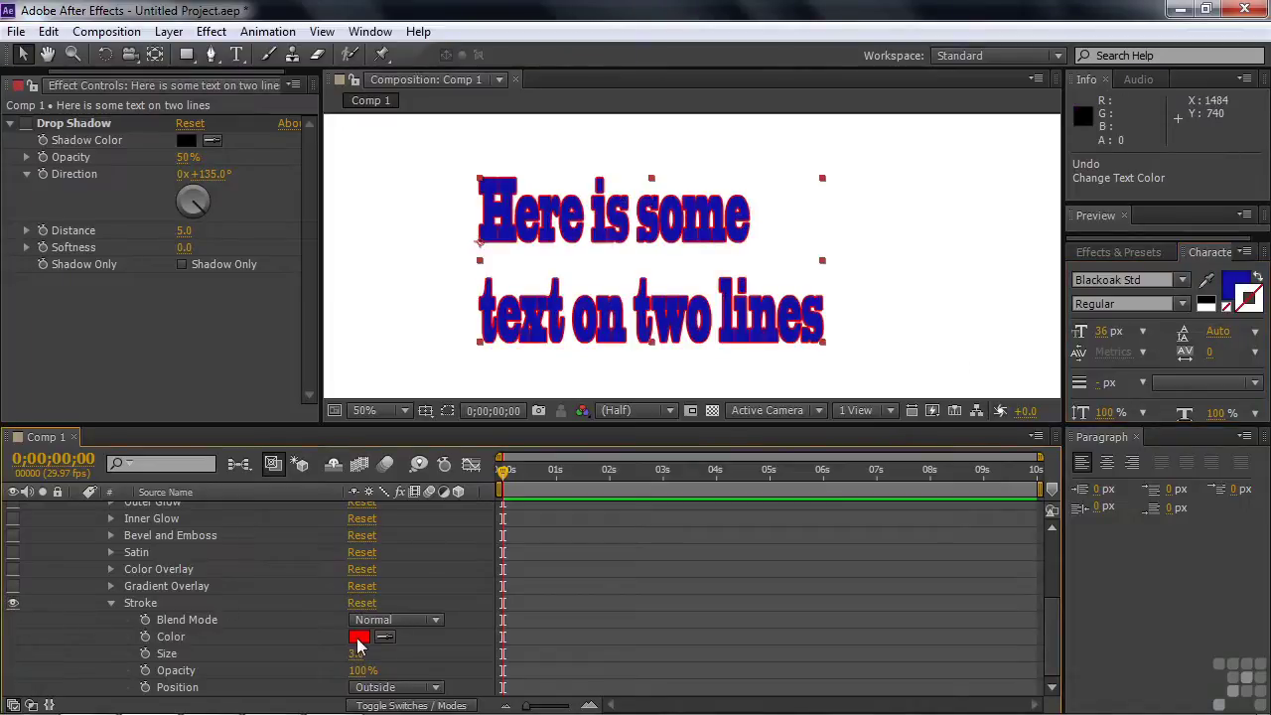
mouse_move(360, 677)
left_mouse_down()
mouse_move(295, 675)
mouse_move(364, 676)
mouse_move(348, 676)
left_mouse_up()
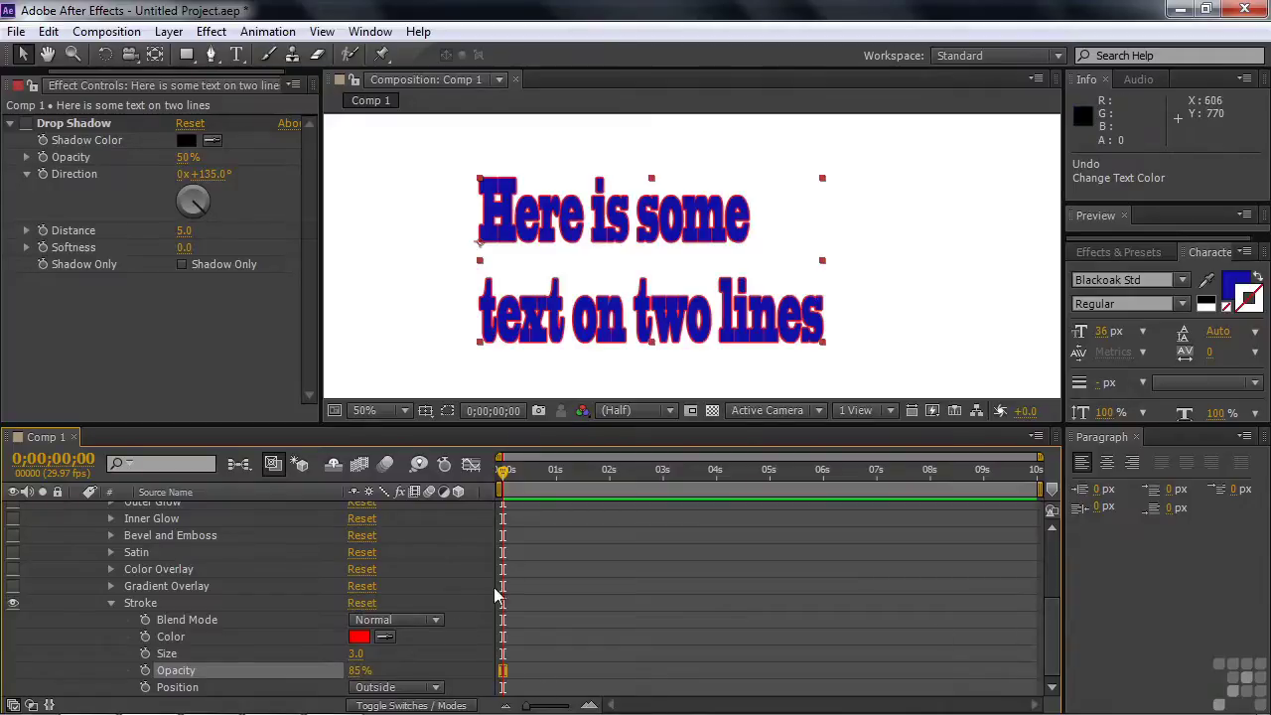
Try the Inside and Center positions for the Stroke style, and return it to Outside
left_click(435, 688)
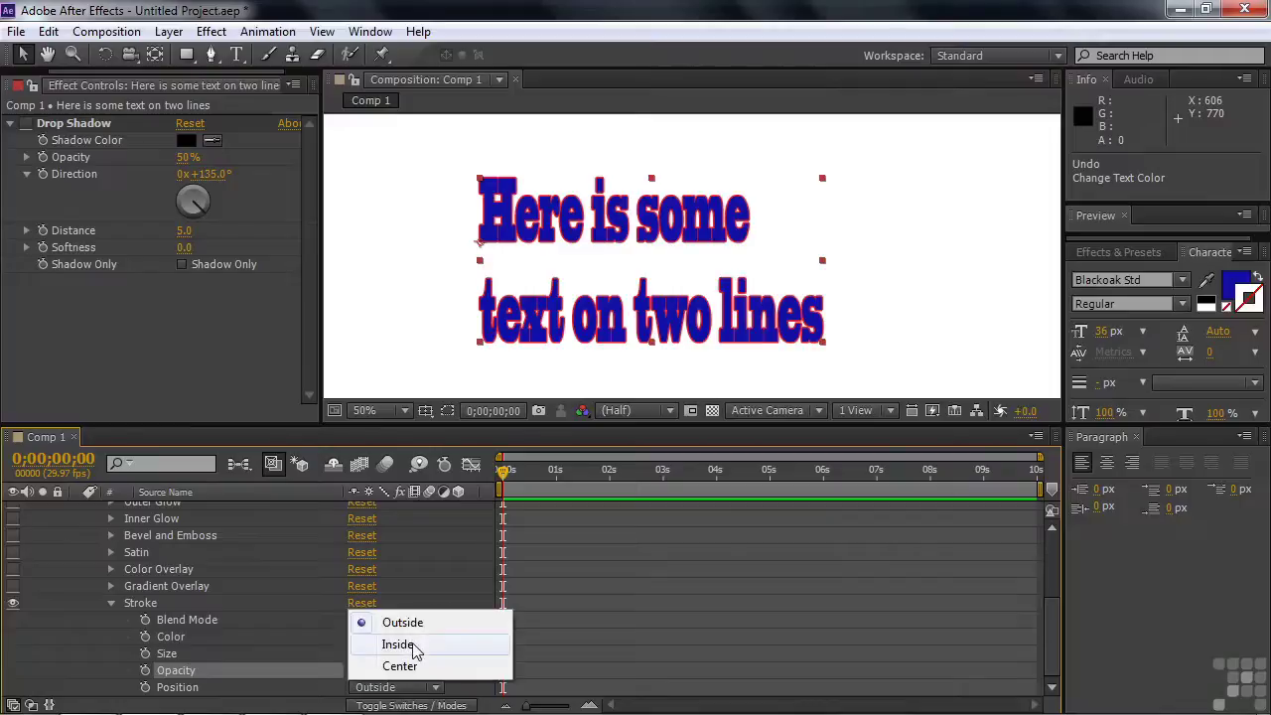
left_click(414, 647)
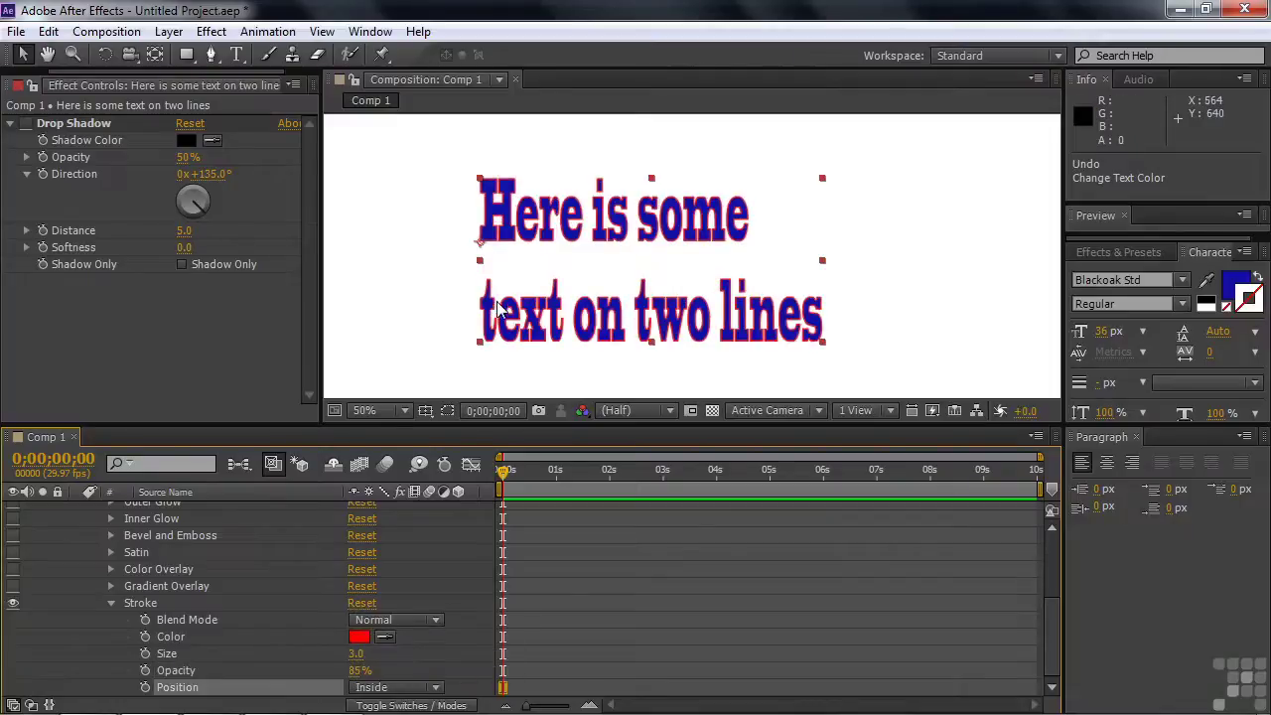
left_click(435, 689)
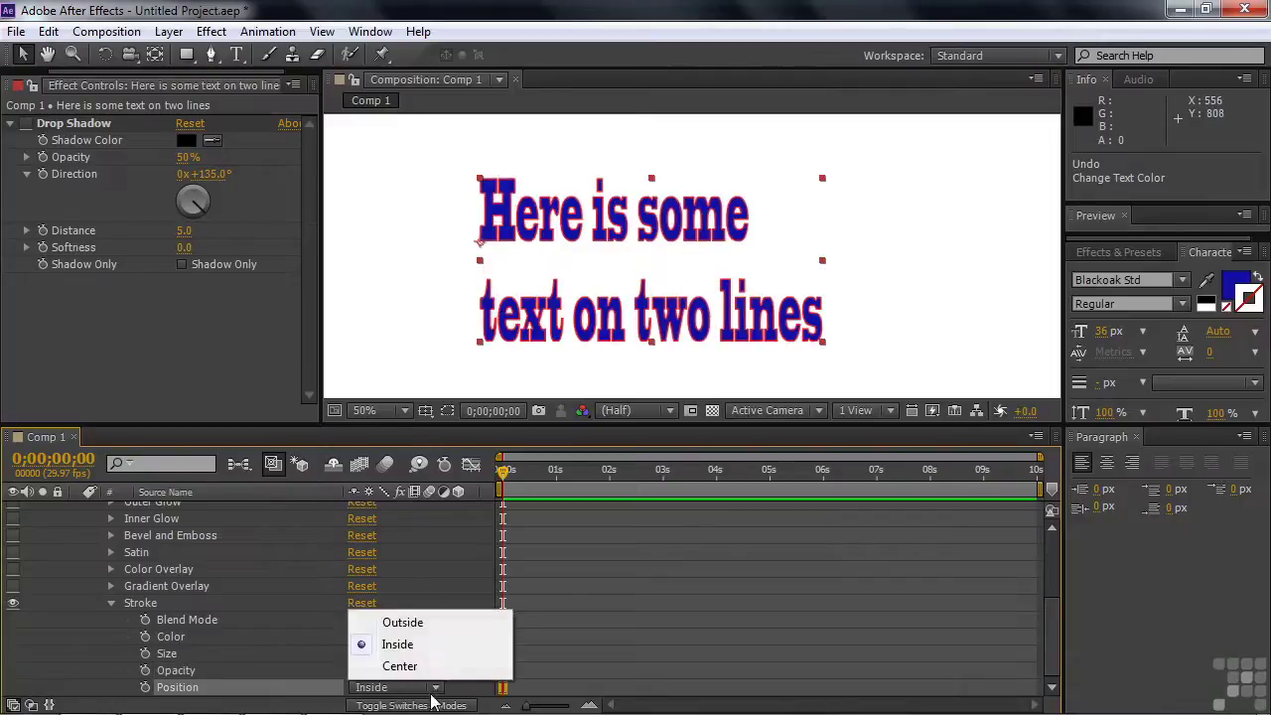
left_click(409, 667)
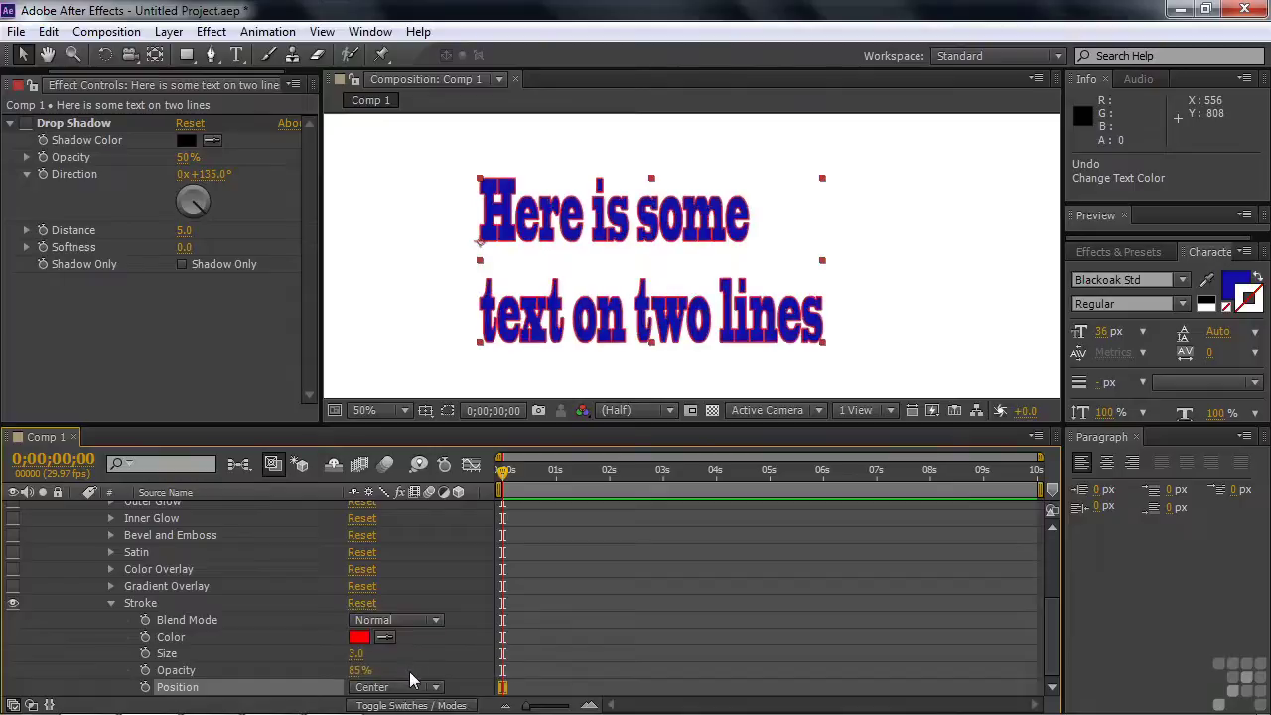
left_click(435, 689)
left_click(420, 623)
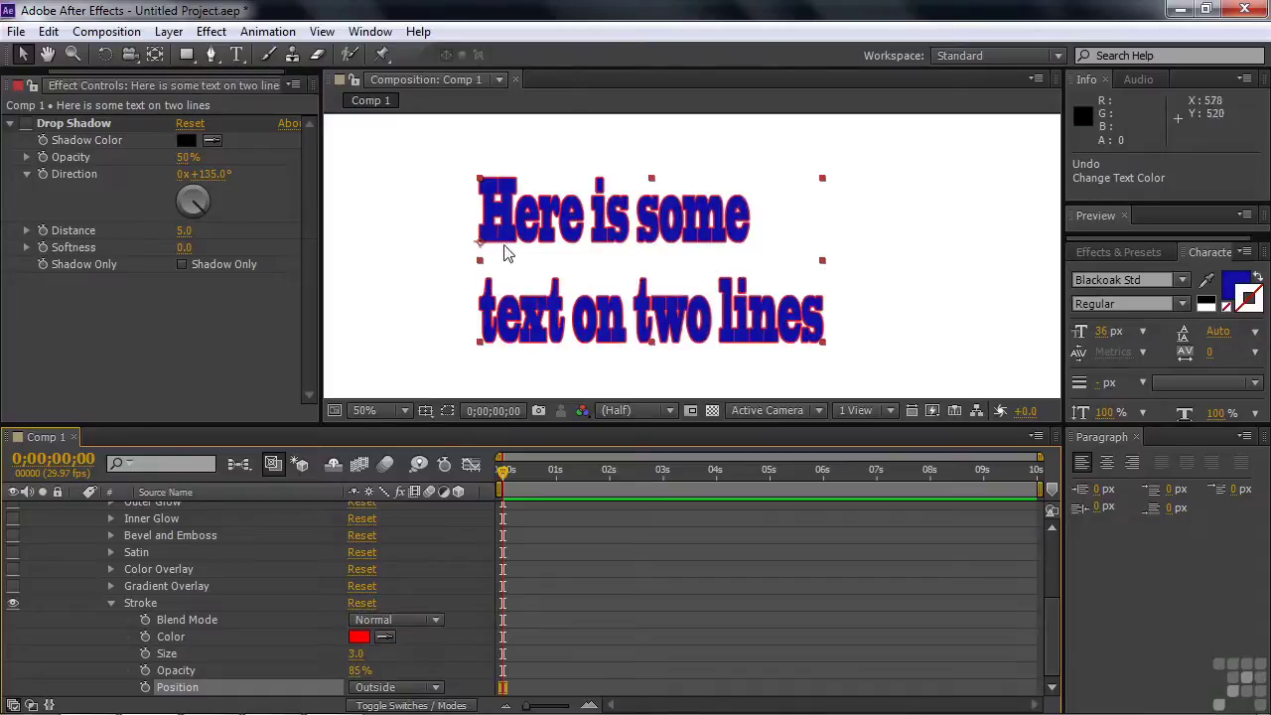
Set the Stroke style's Blend Mode to Multiply and collapse its settings
left_click(435, 621)
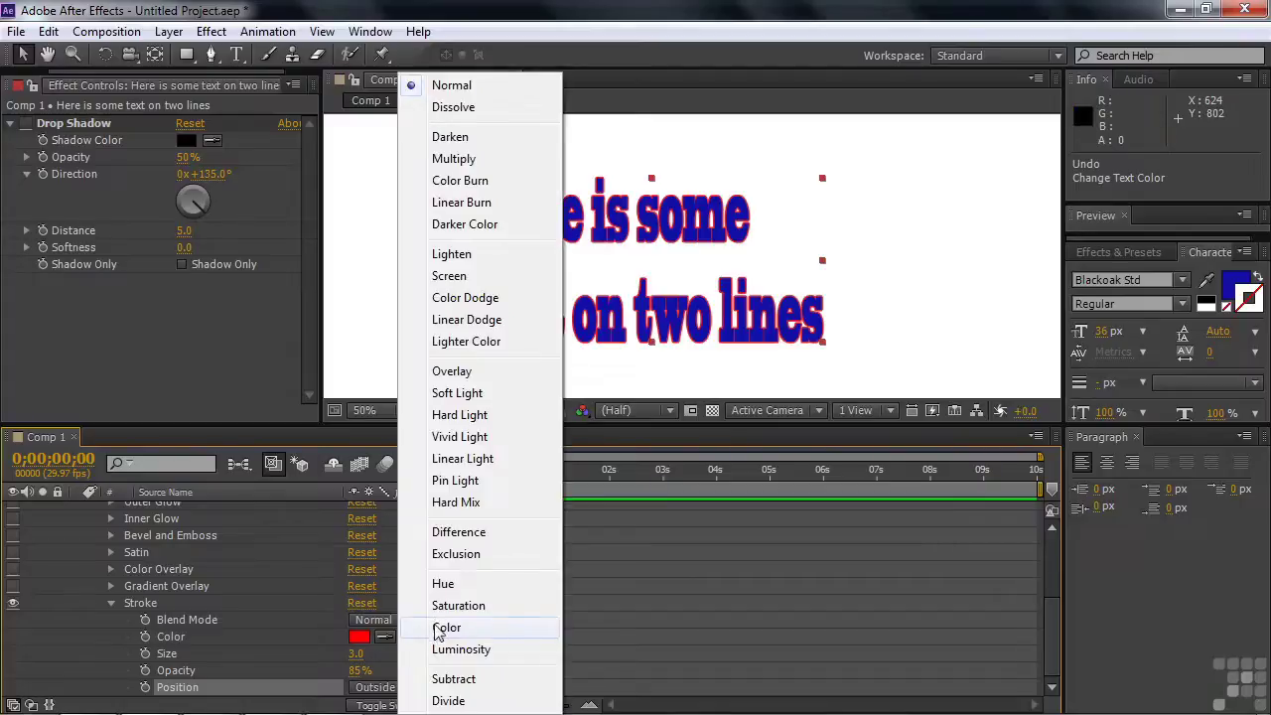
left_click(454, 158)
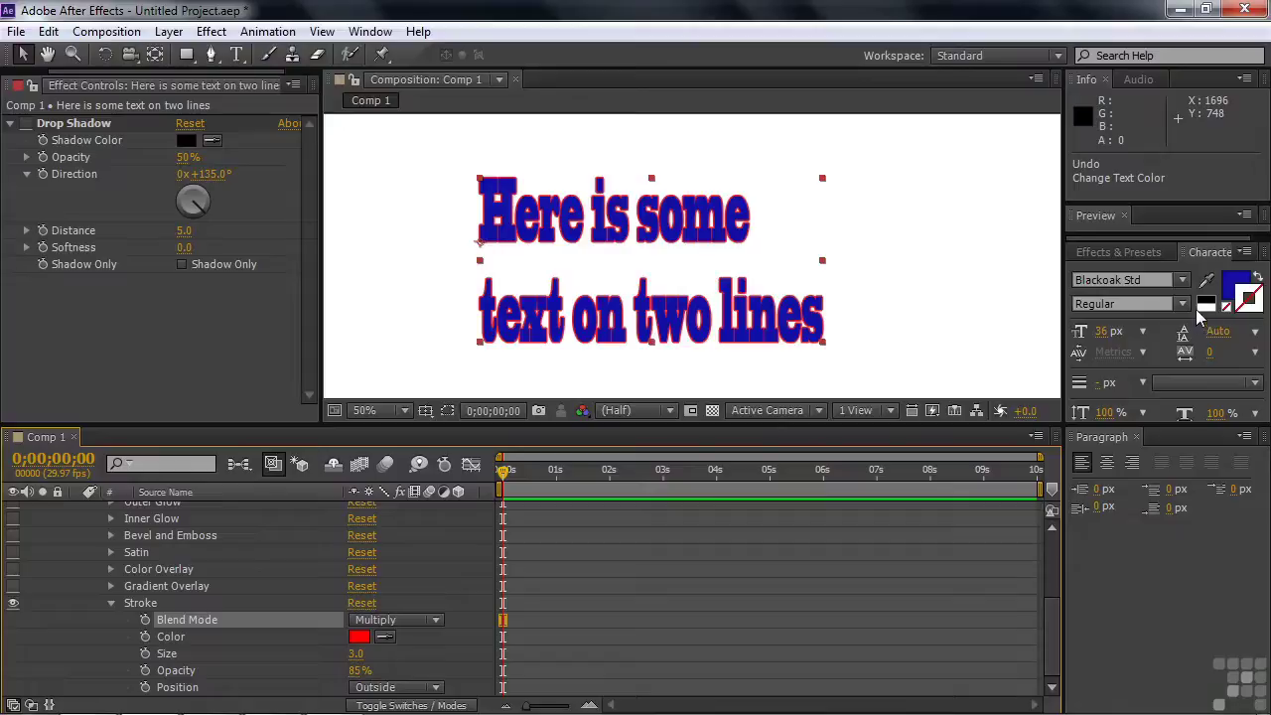
left_click(111, 603)
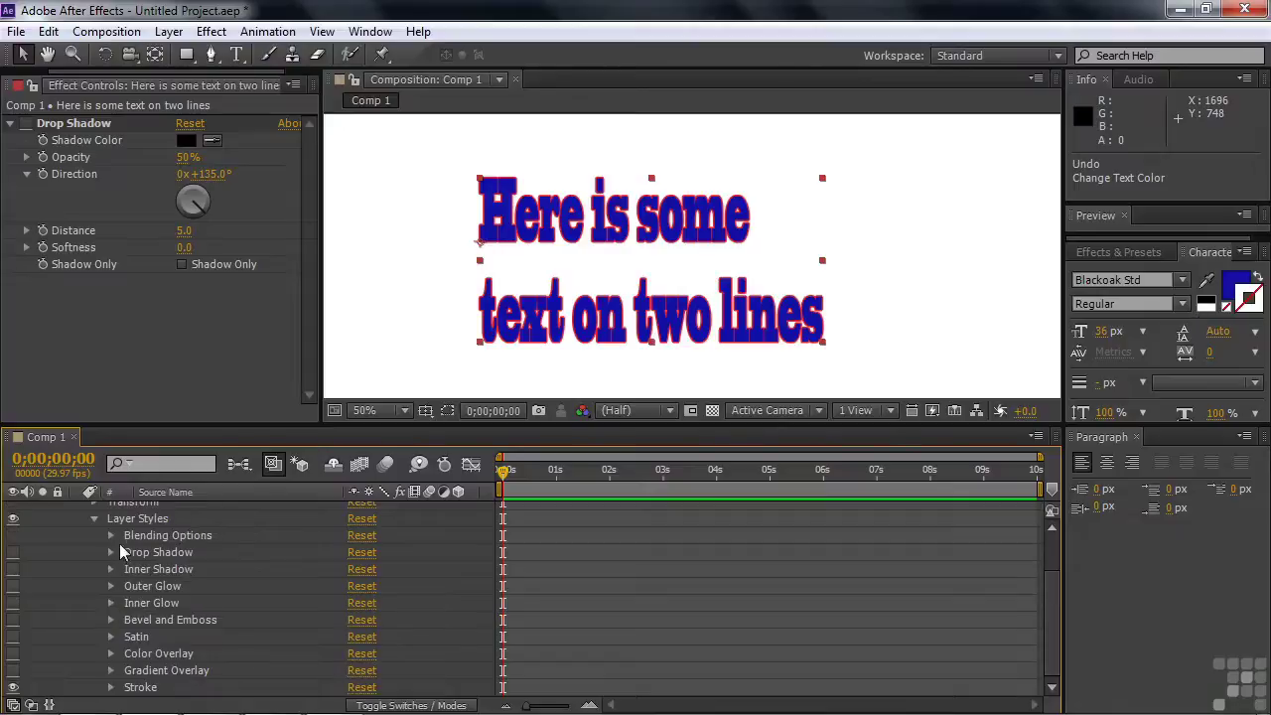